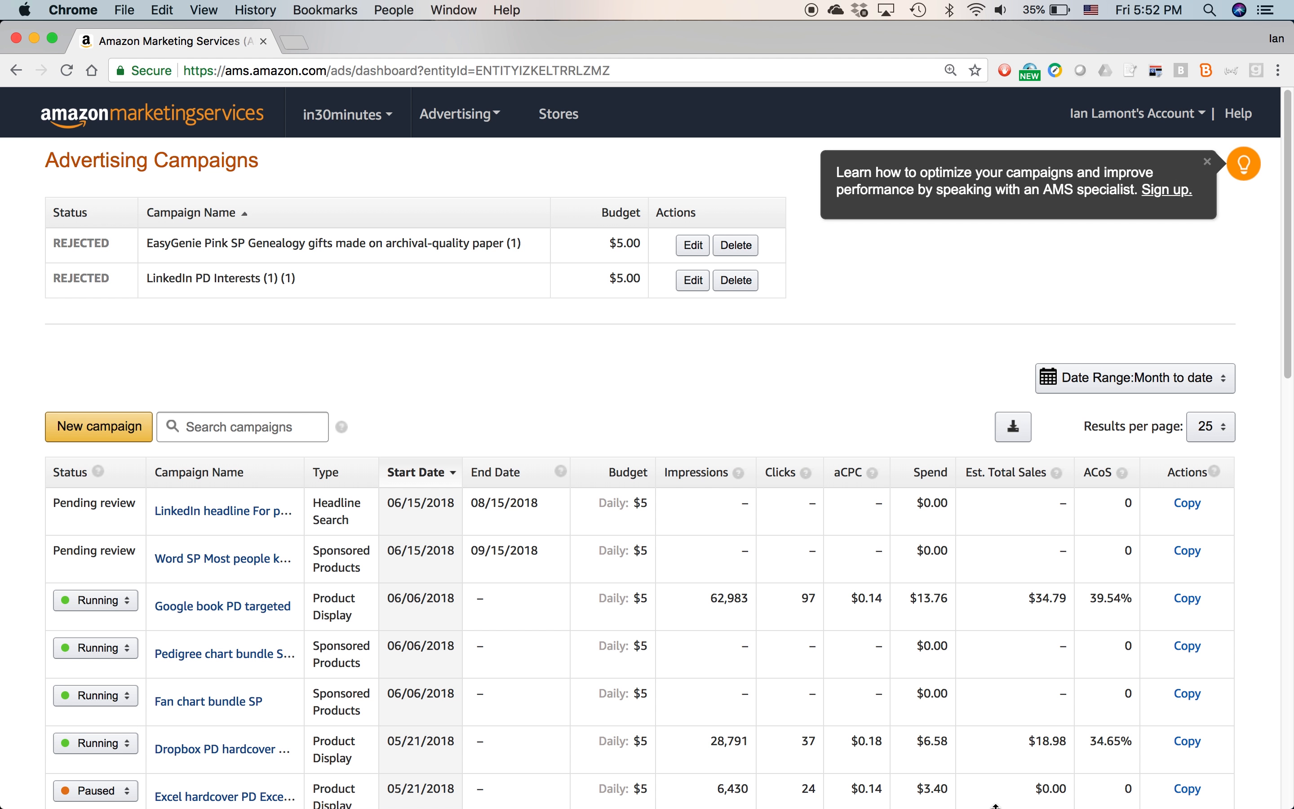
Switch to Firefox and examine the sponsored product placements on the 1984 Kindle edition page.
key("super+Tab")
key("super+Tab")
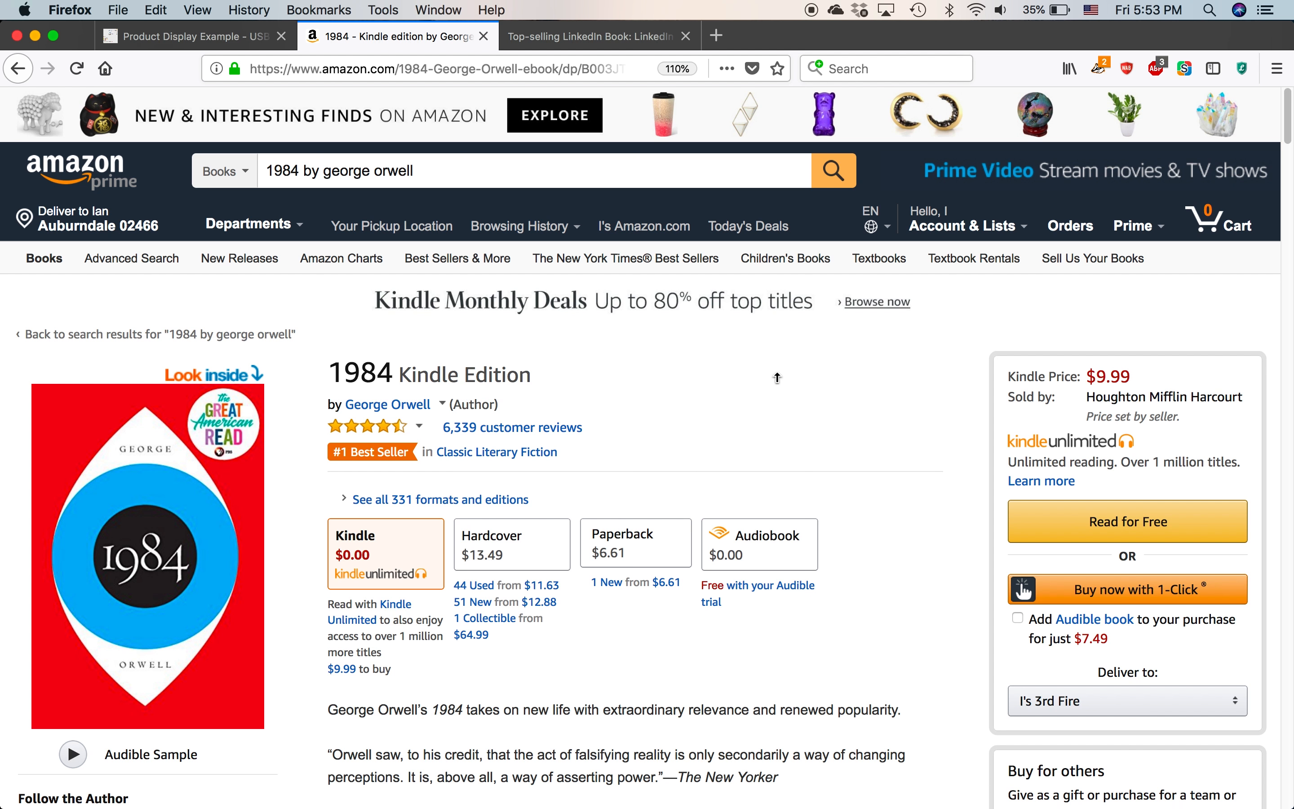
scroll(779, 374, "down", 15)
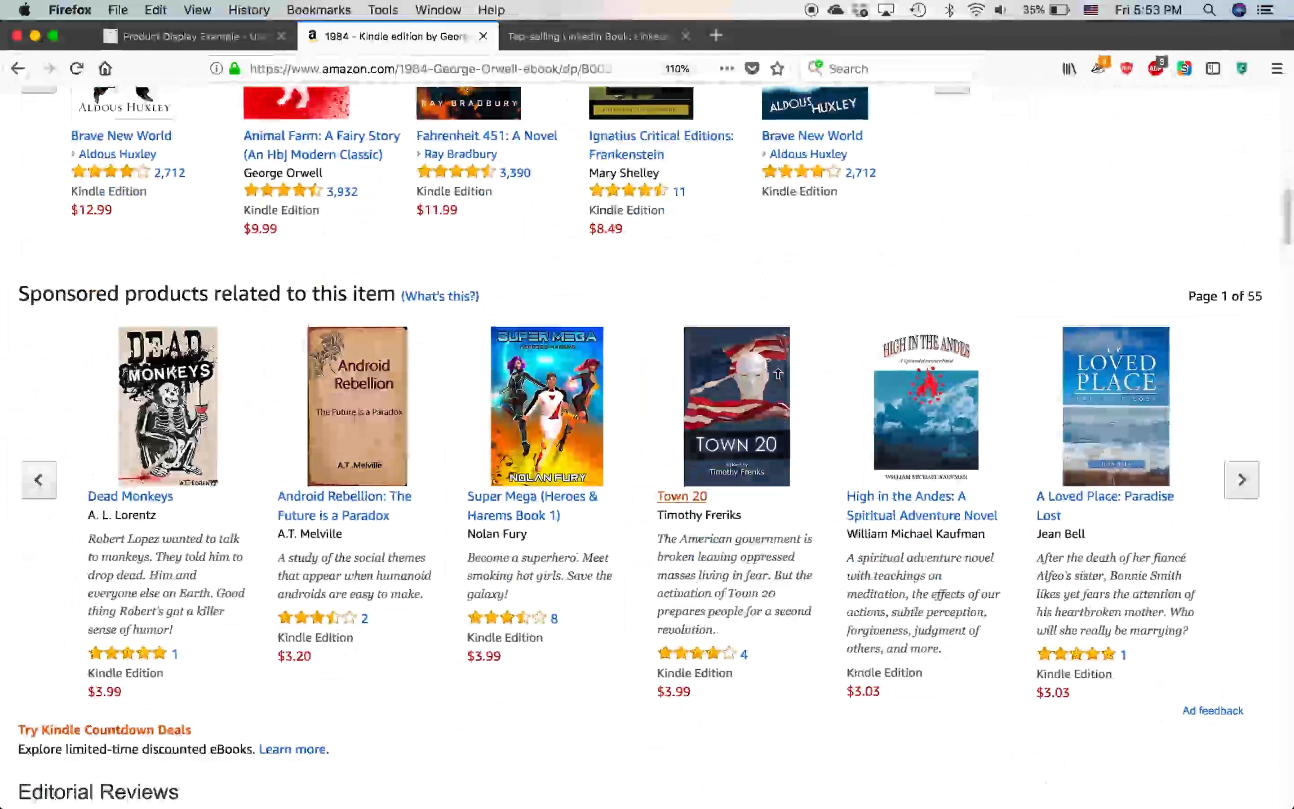
scroll(779, 374, "up", 1)
scroll(778, 373, "down", 1)
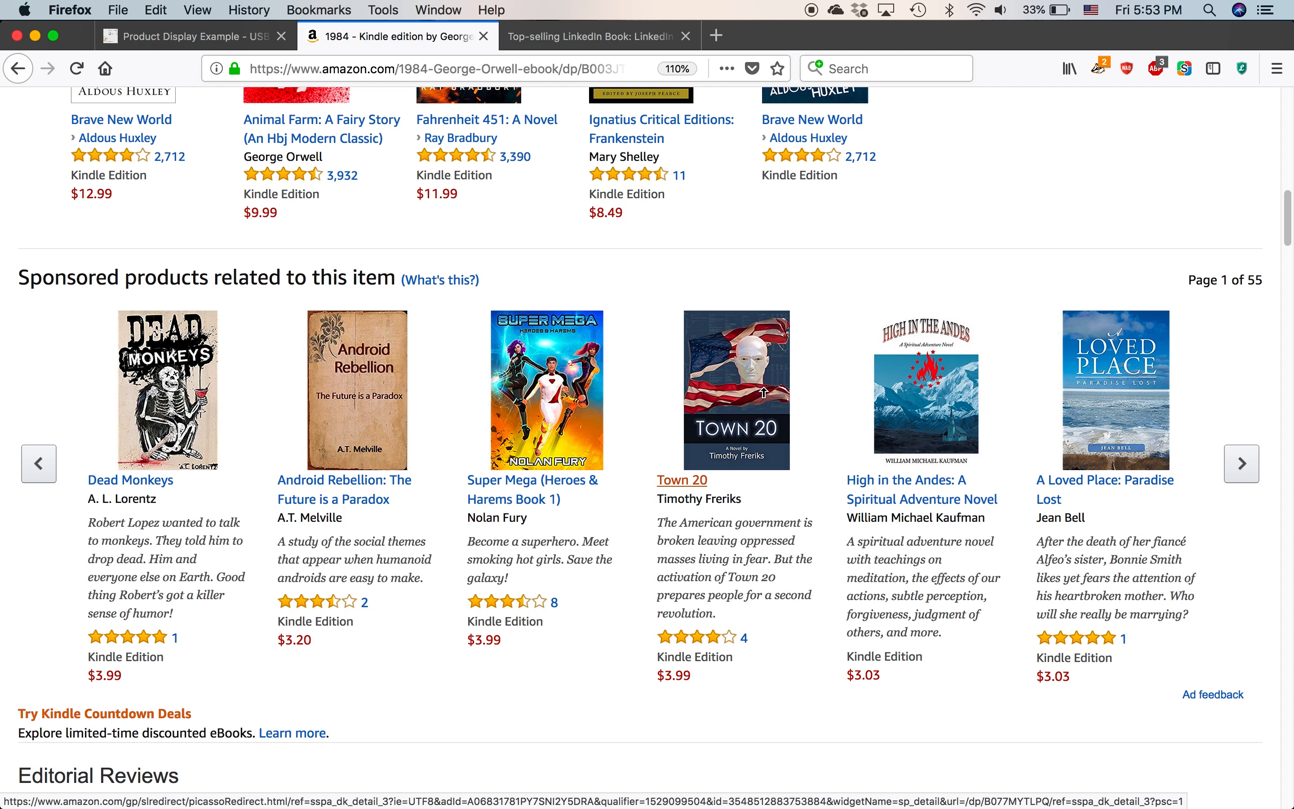
scroll(763, 393, "up", 15)
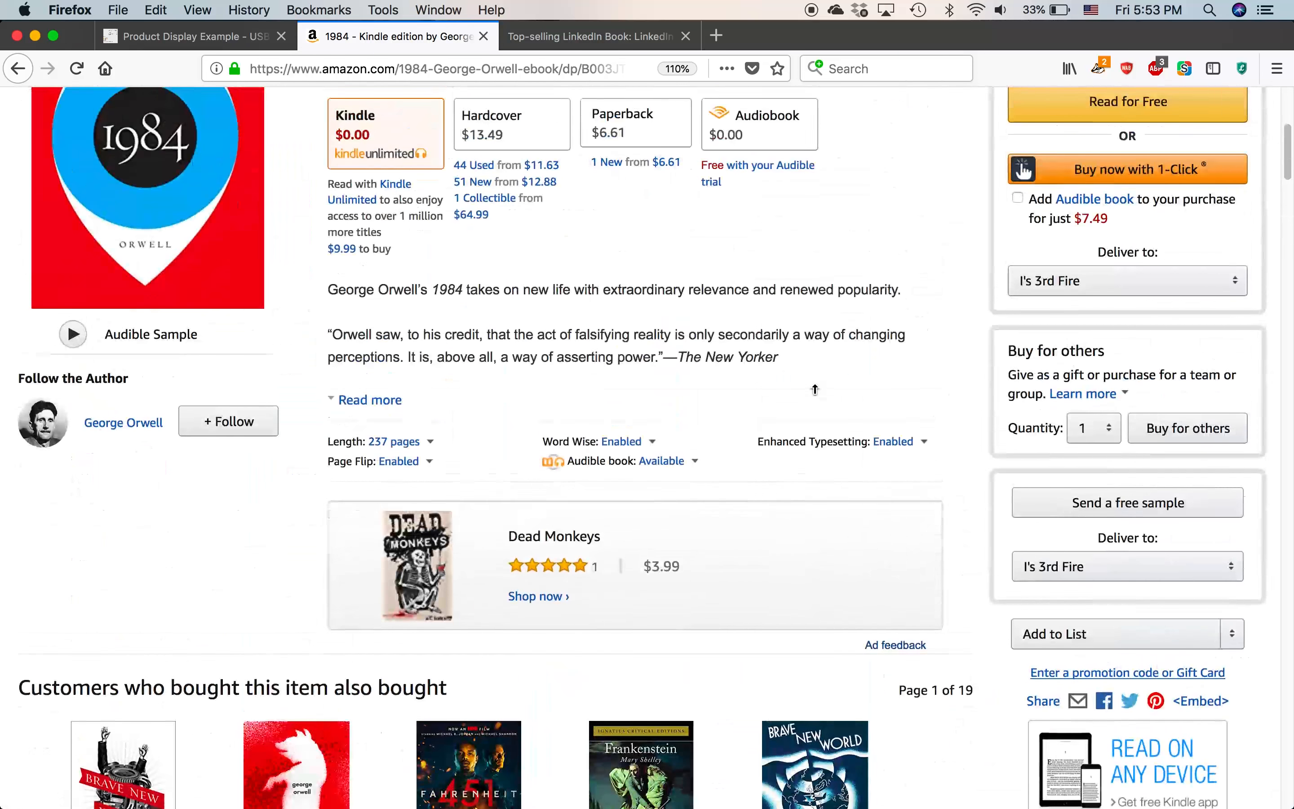
scroll(815, 390, "up", 4)
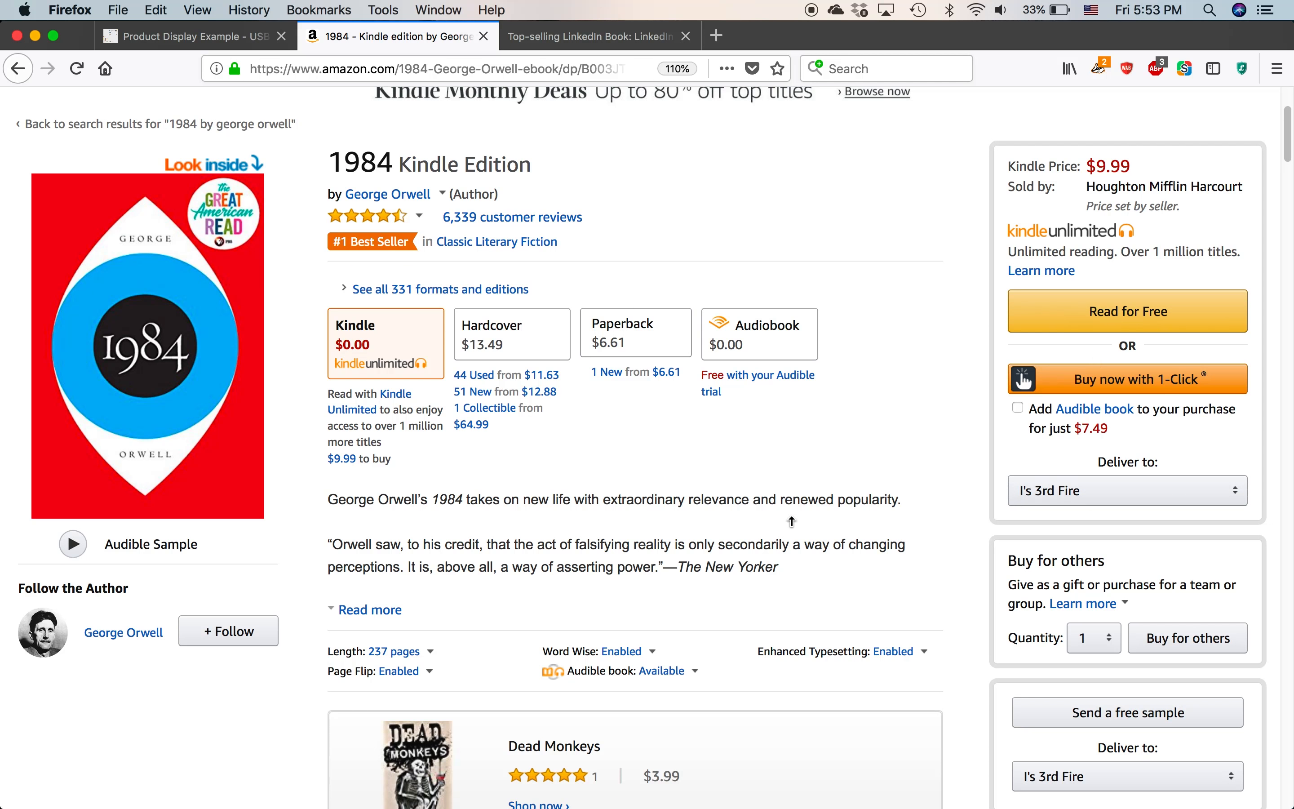
scroll(679, 583, "down", 5)
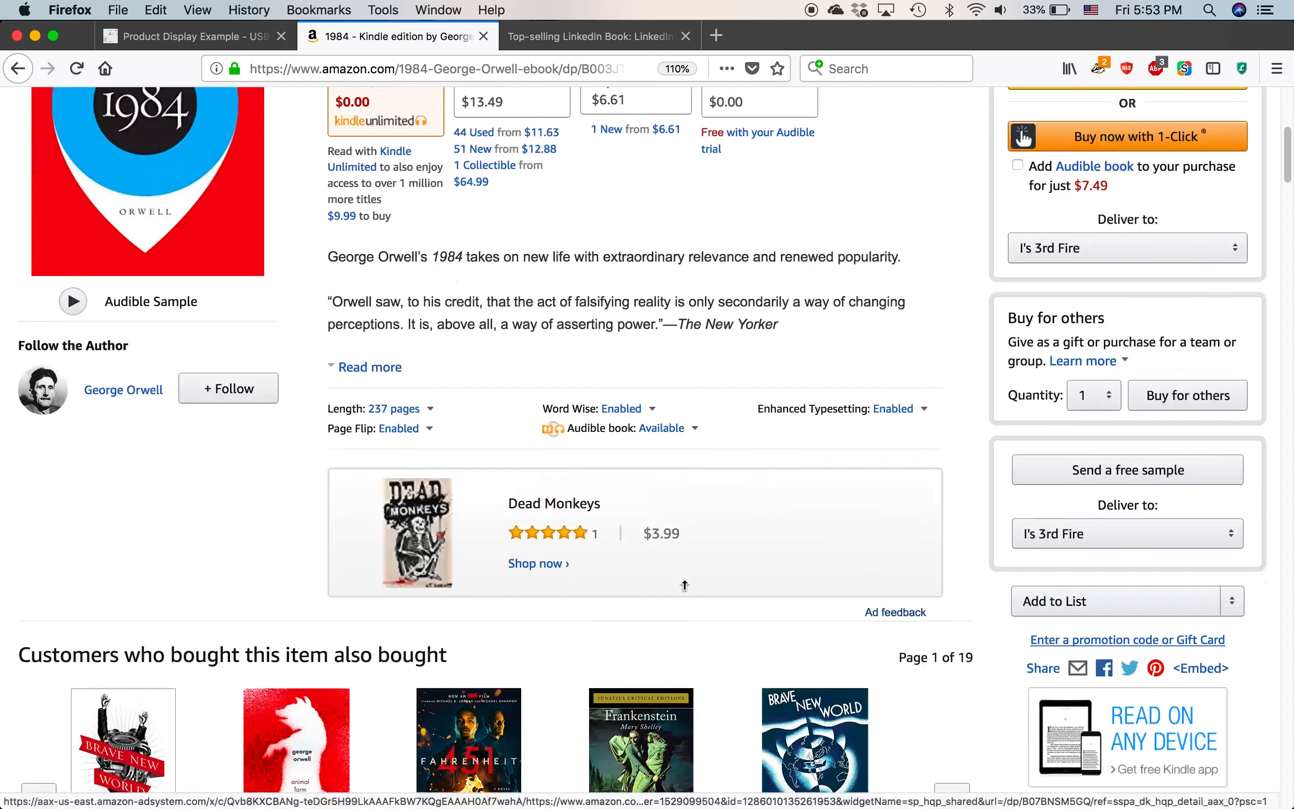
scroll(685, 585, "up", 2)
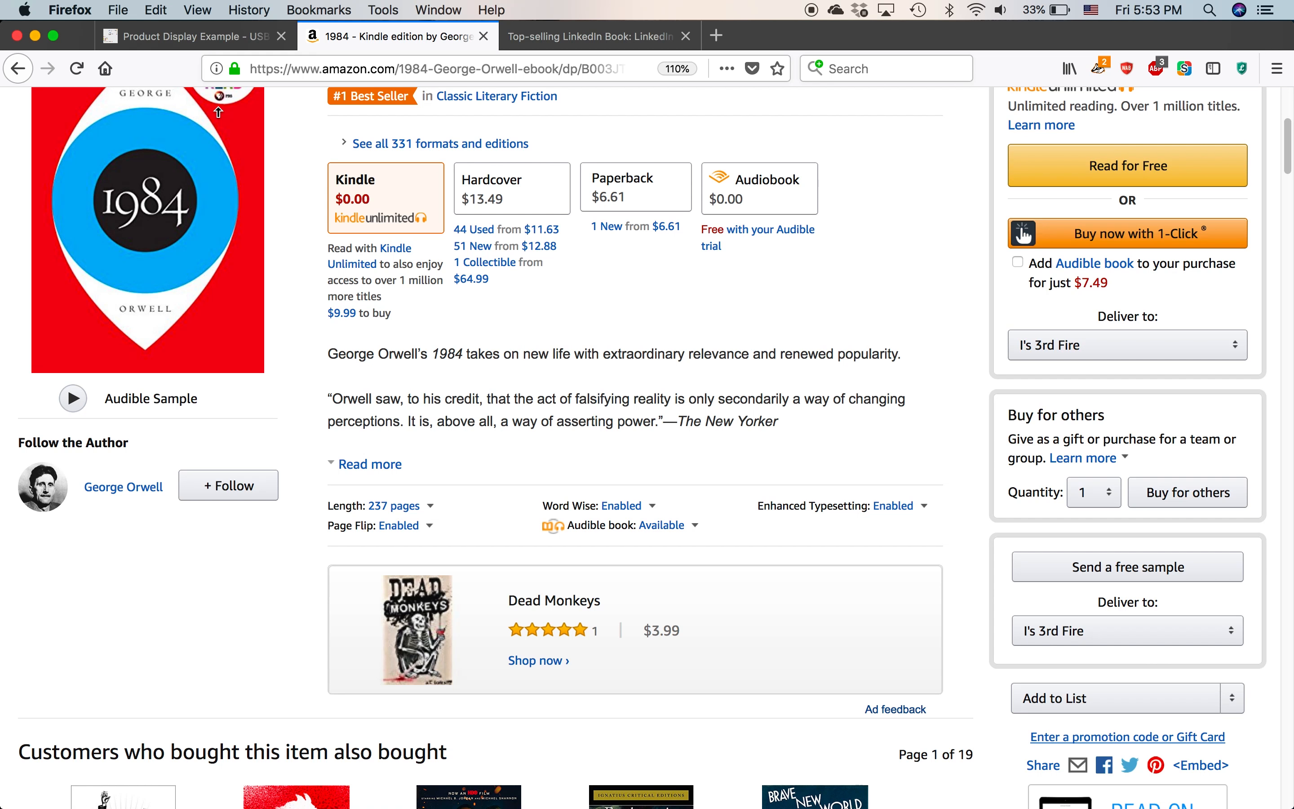
View the Product Display example page and compare it with the ad placements on the 1984 Kindle edition page.
left_click(187, 48)
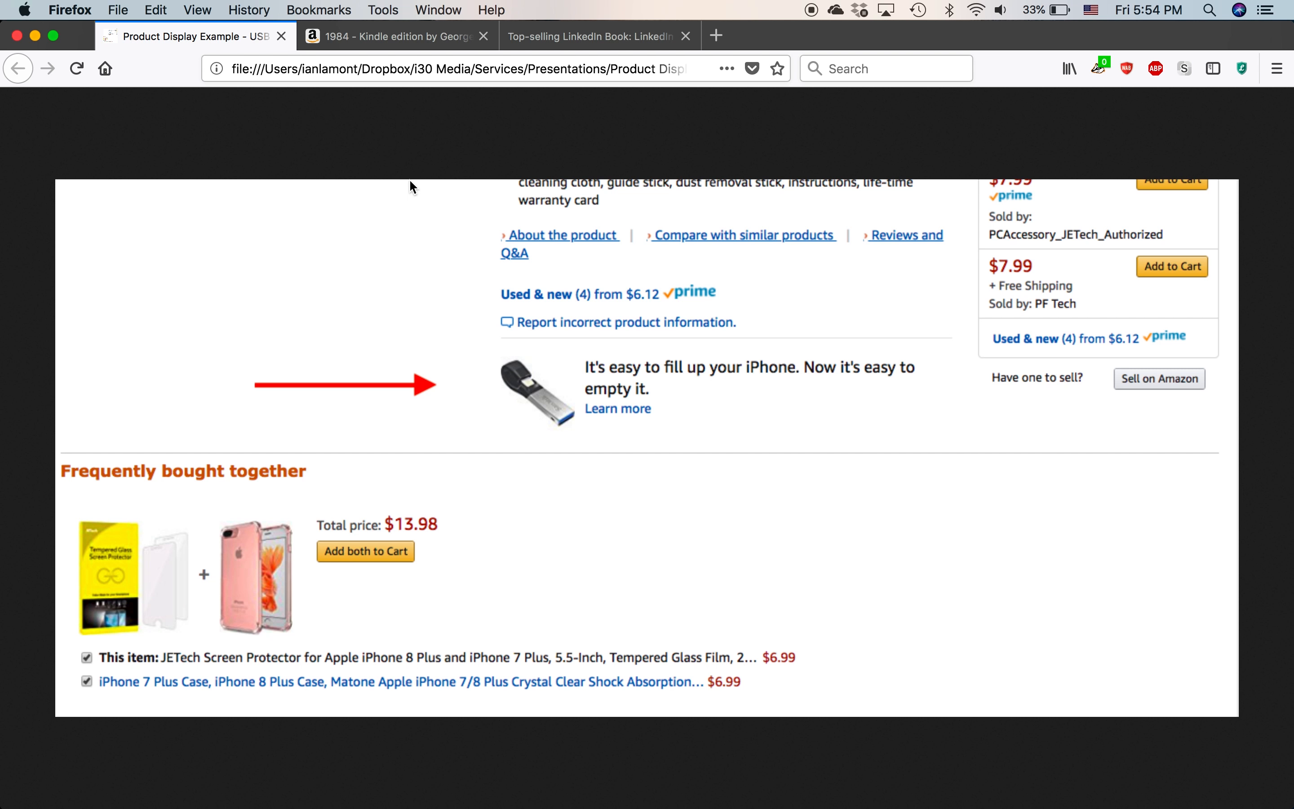
left_click(391, 36)
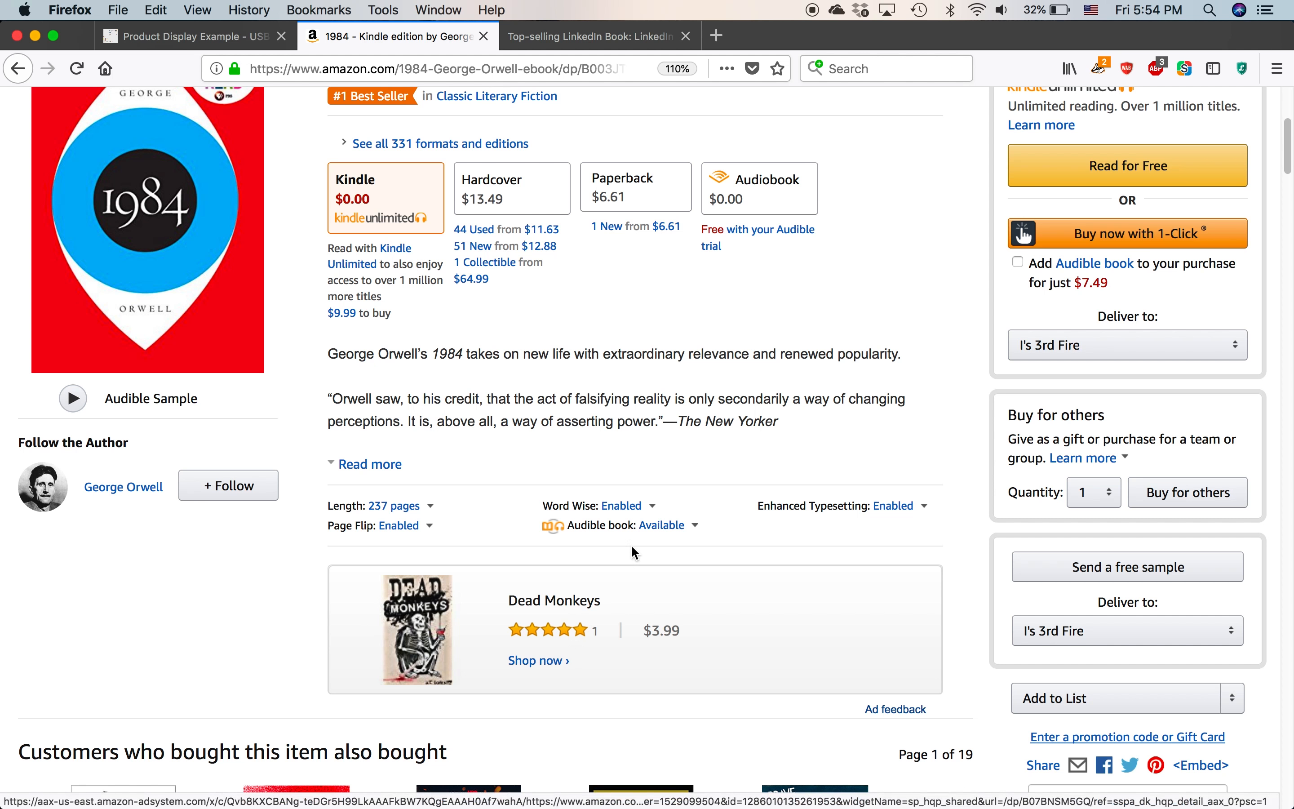
scroll(631, 545, "up", 3)
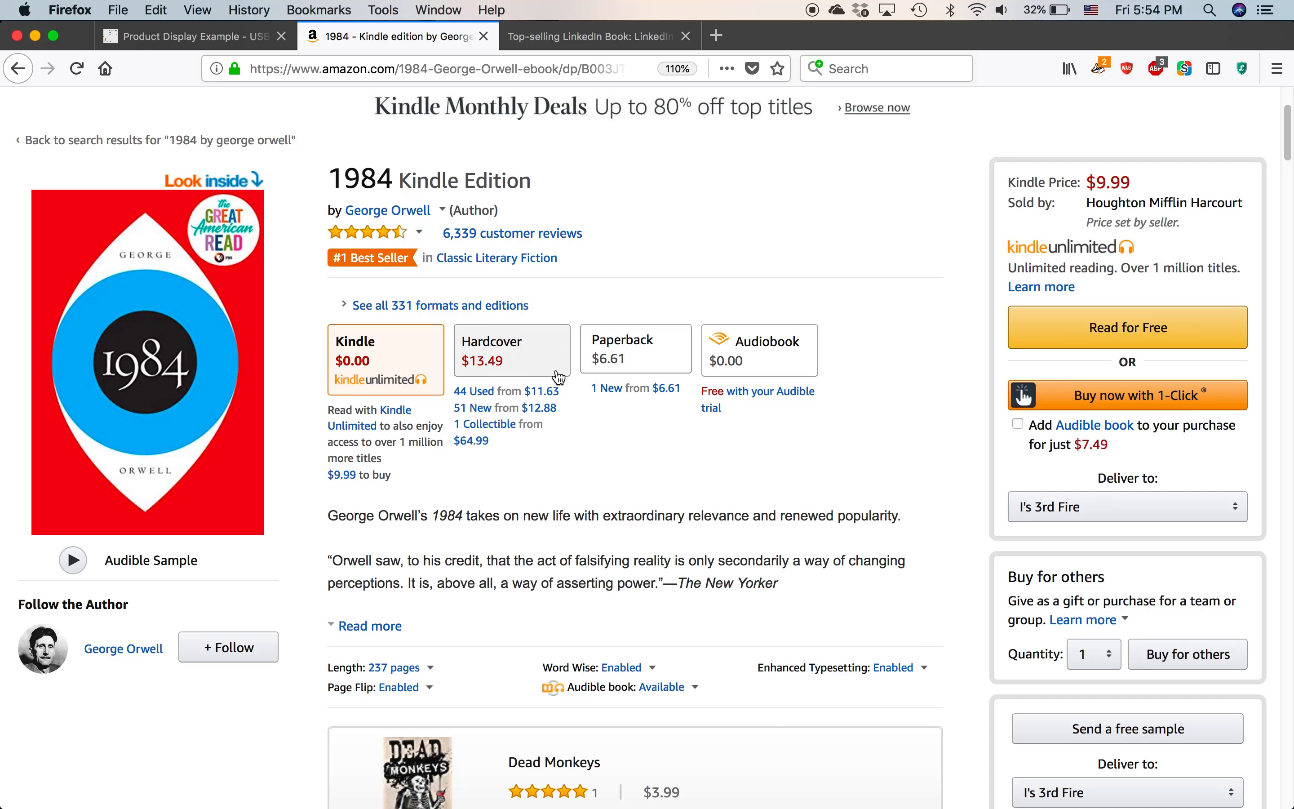
scroll(616, 406, "down", 3)
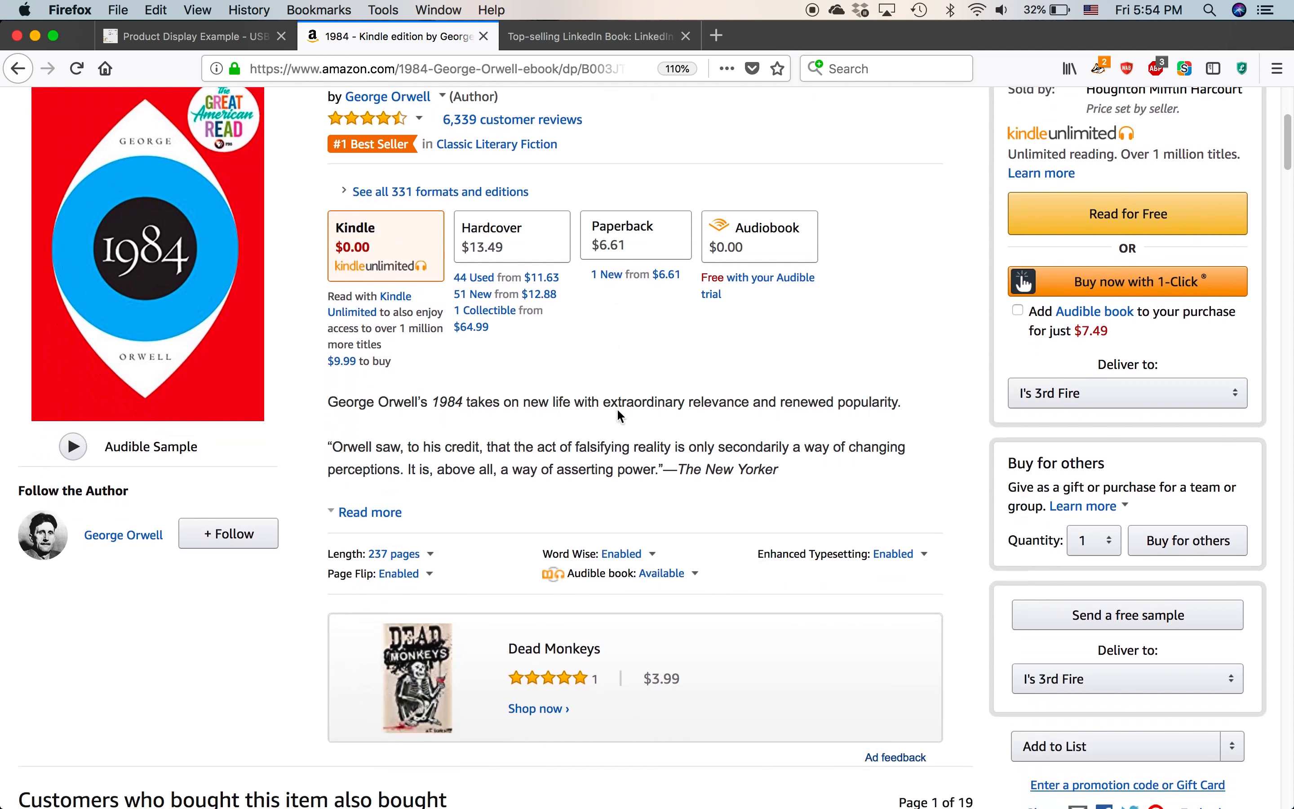
scroll(618, 410, "down", 15)
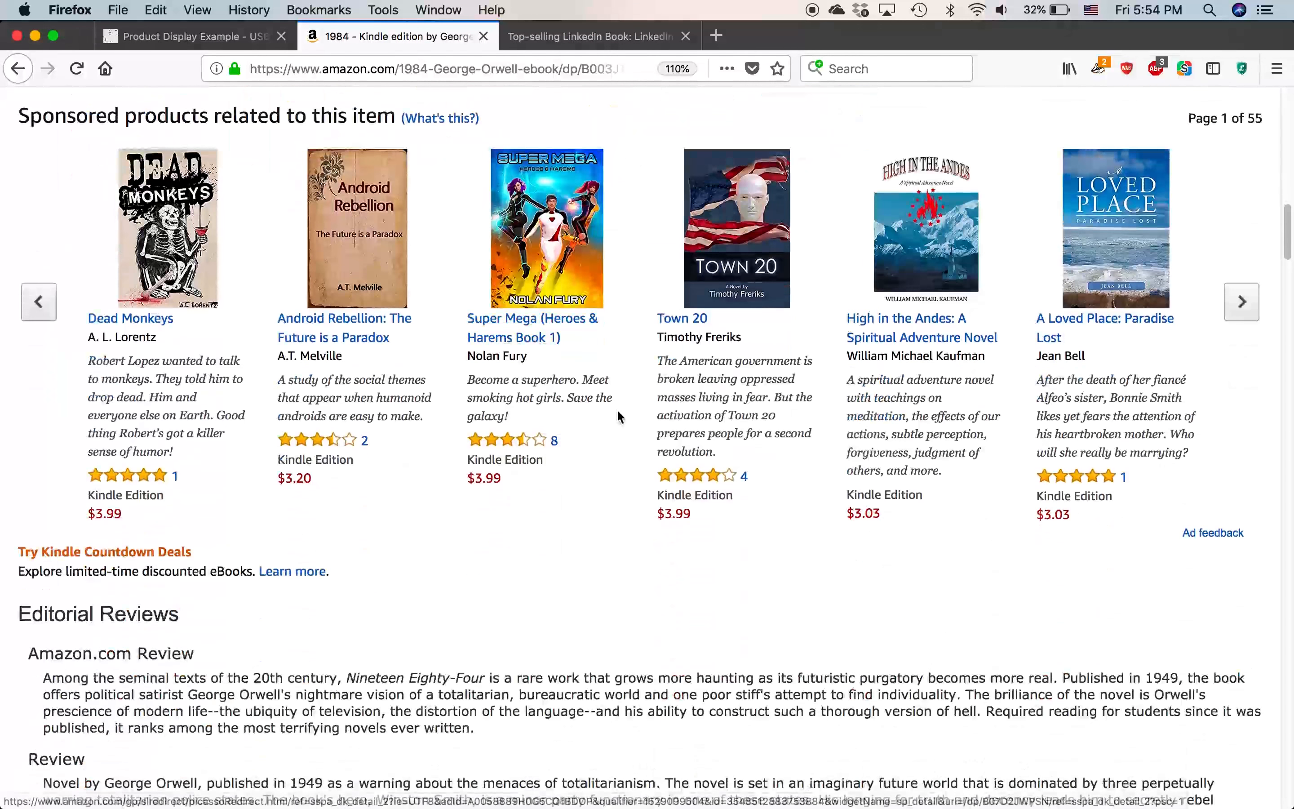
scroll(610, 436, "down", 5)
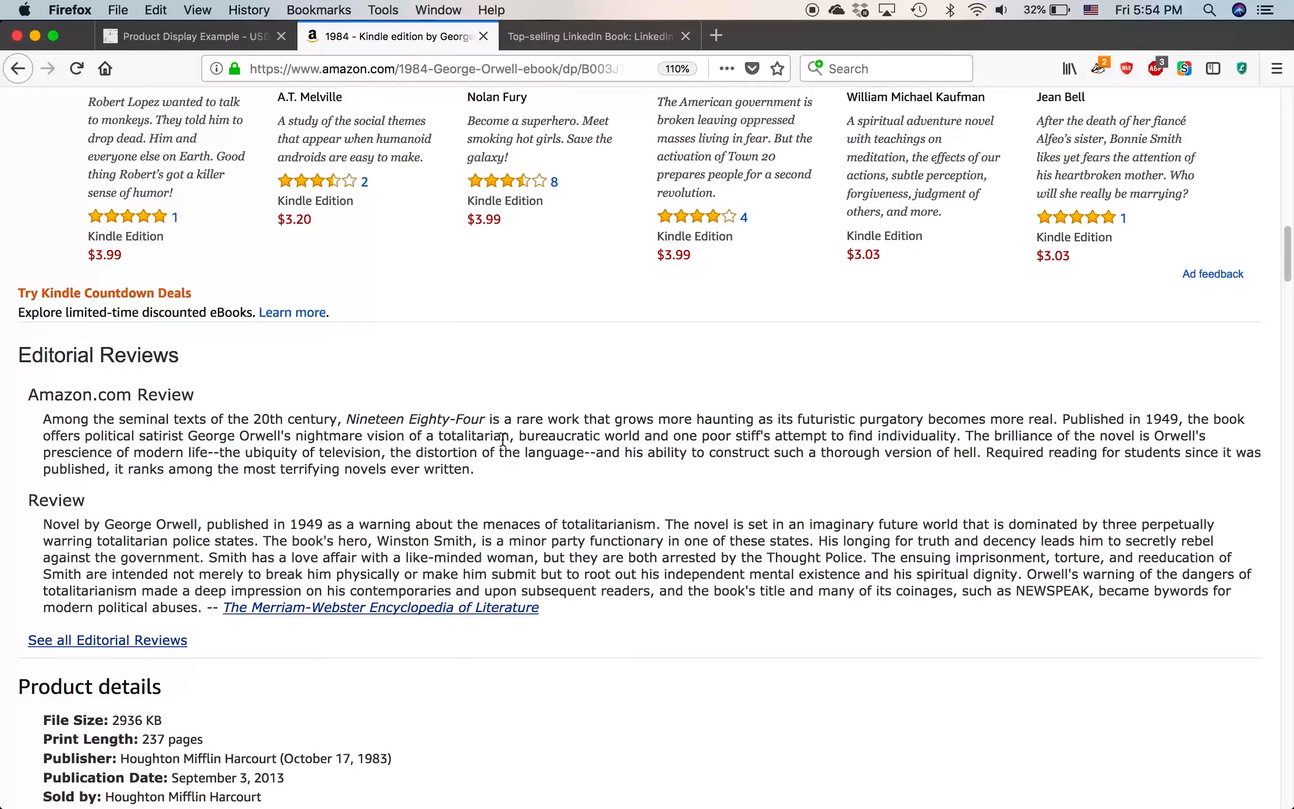
scroll(503, 440, "down", 6)
scroll(549, 495, "up", 12)
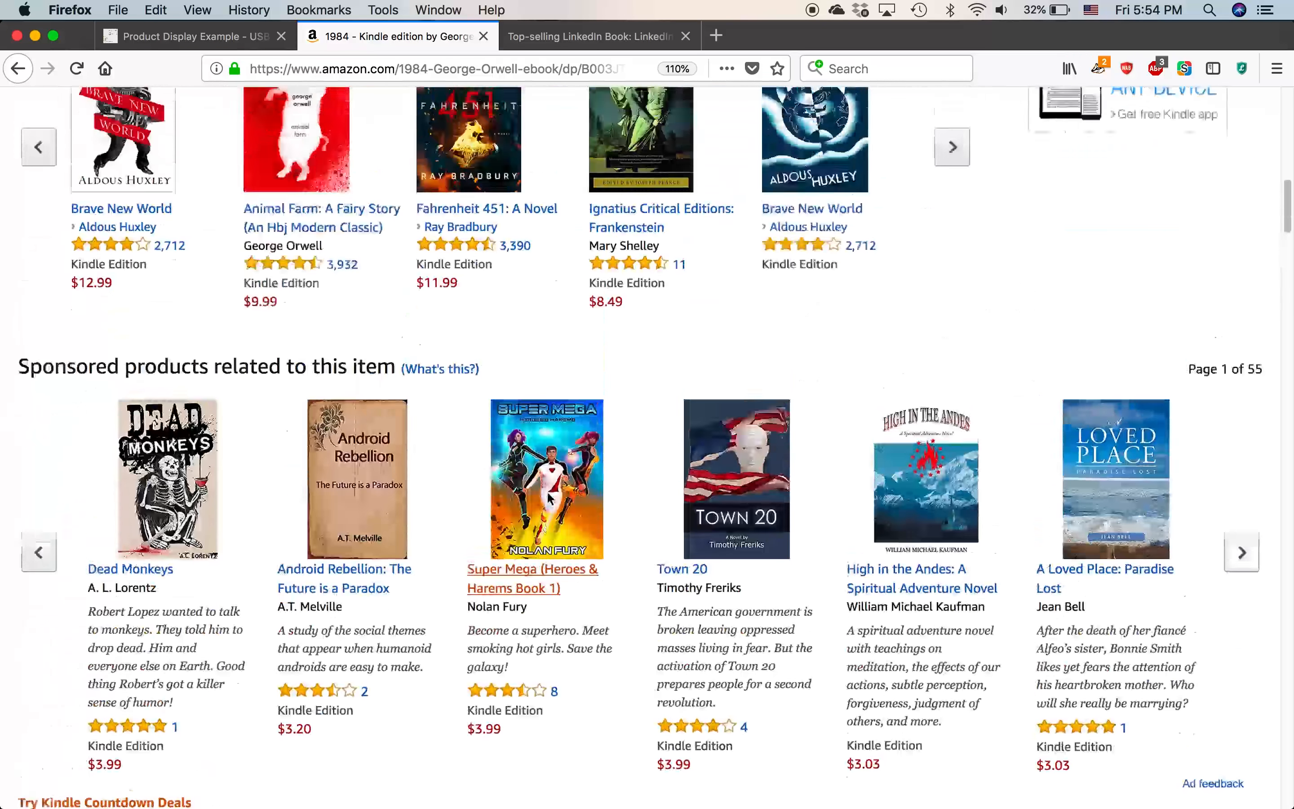
scroll(548, 495, "up", 9)
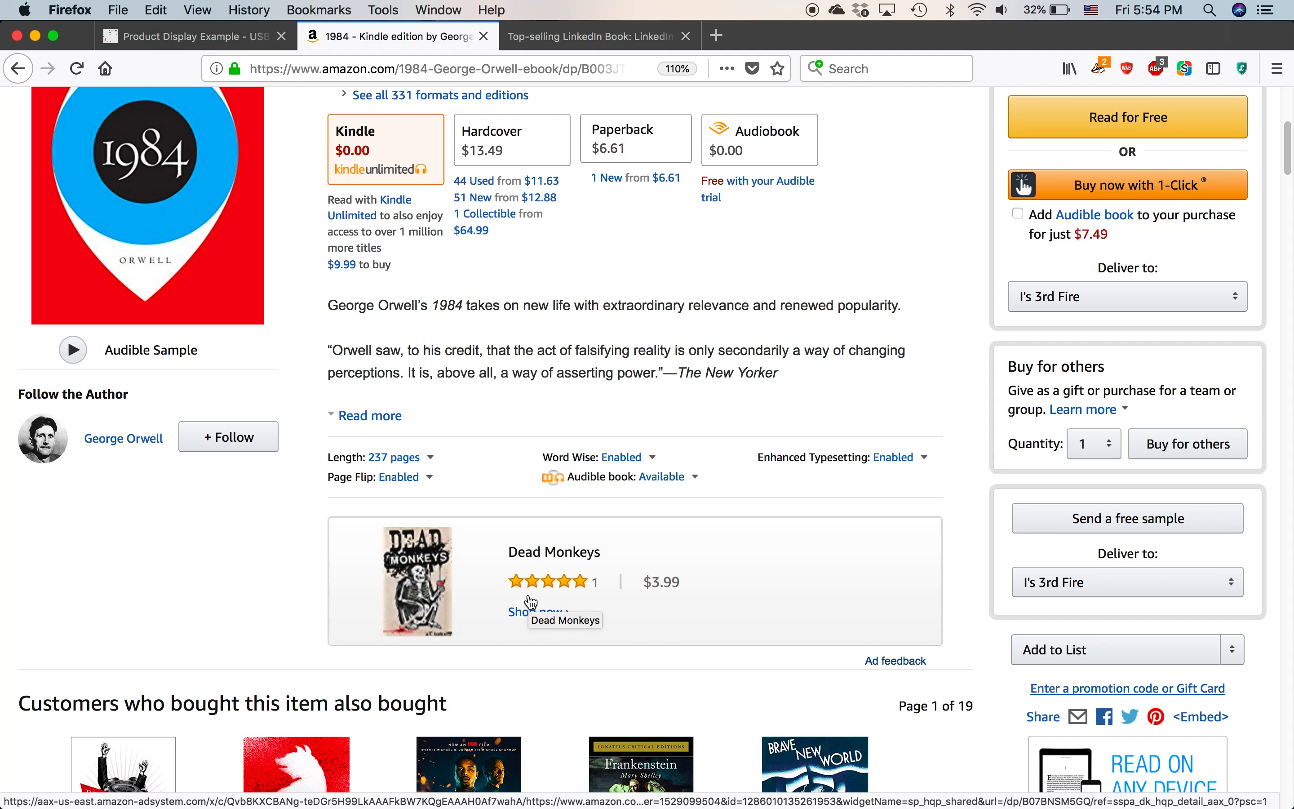
Switch back to Chrome and start a new ad campaign of the Product Display type.
key("super+Tab")
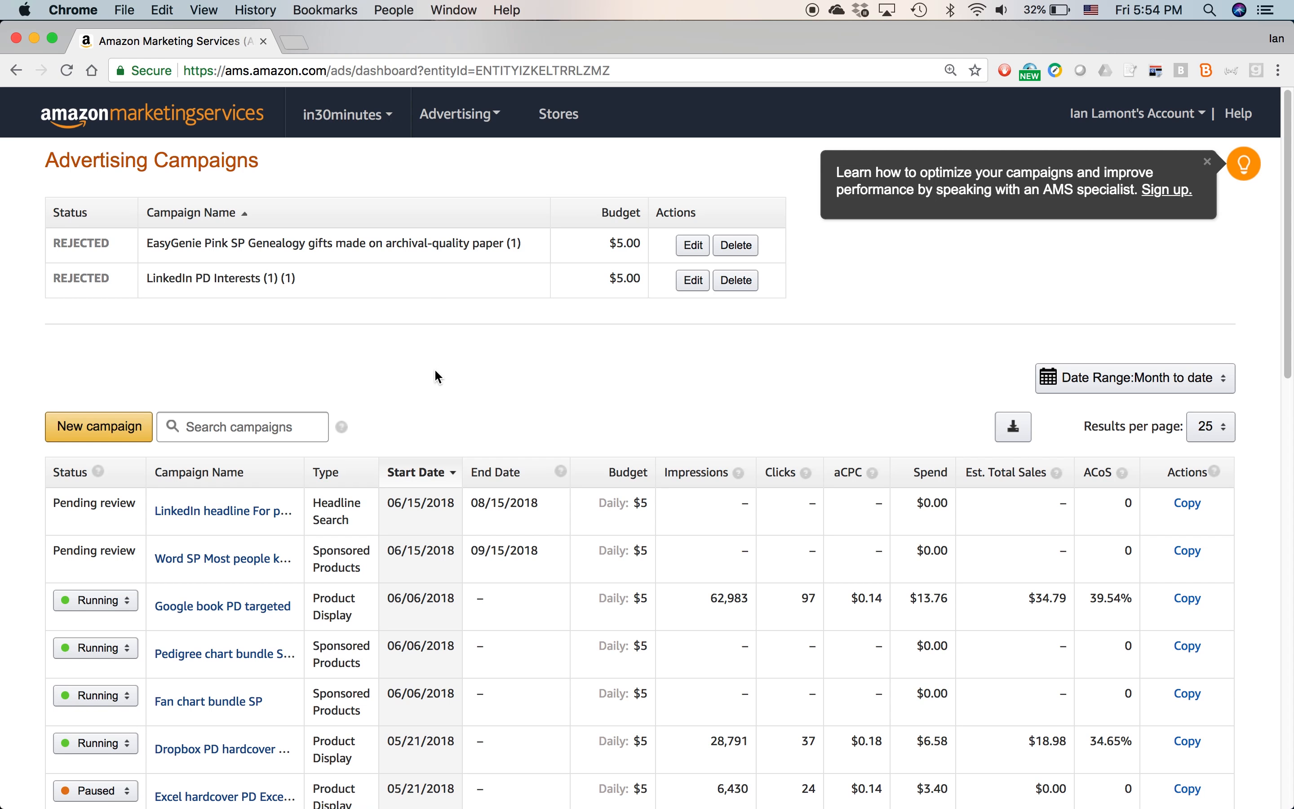
left_click(459, 114)
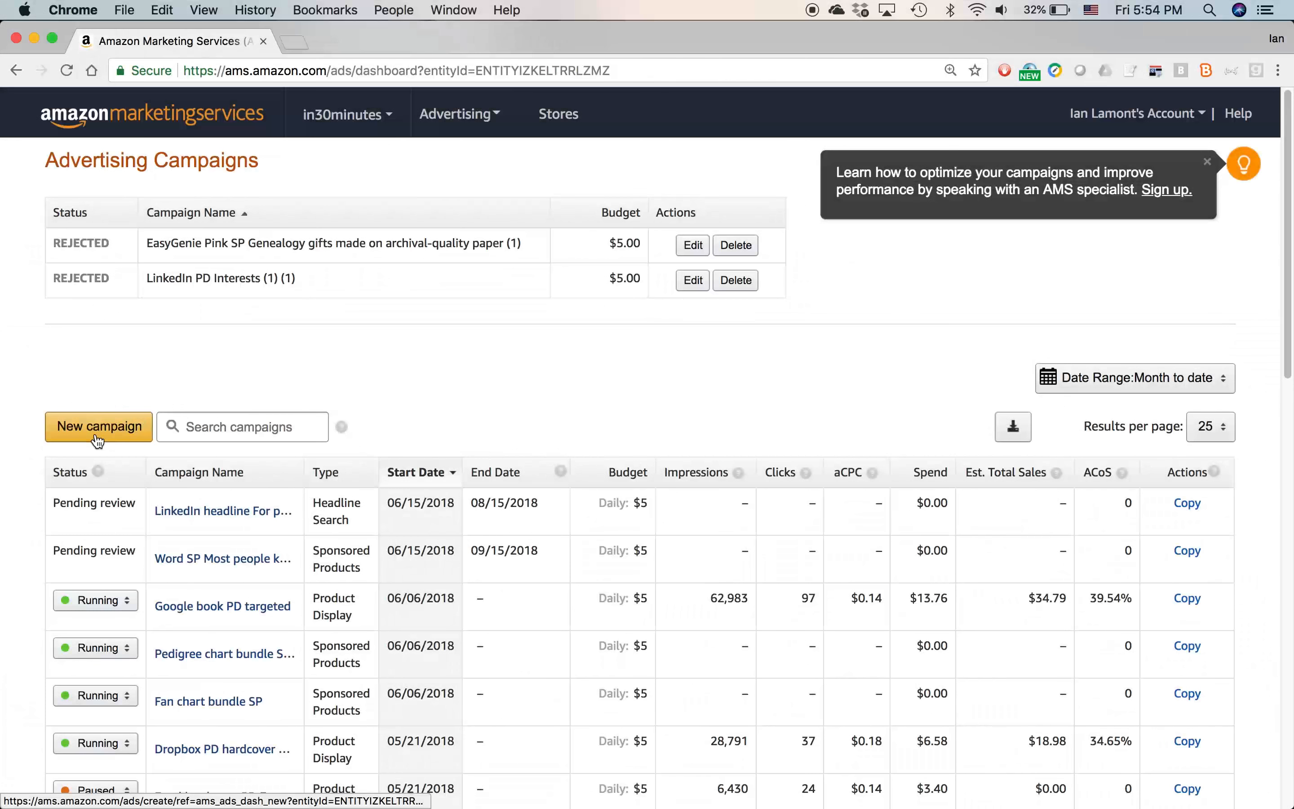
left_click(99, 426)
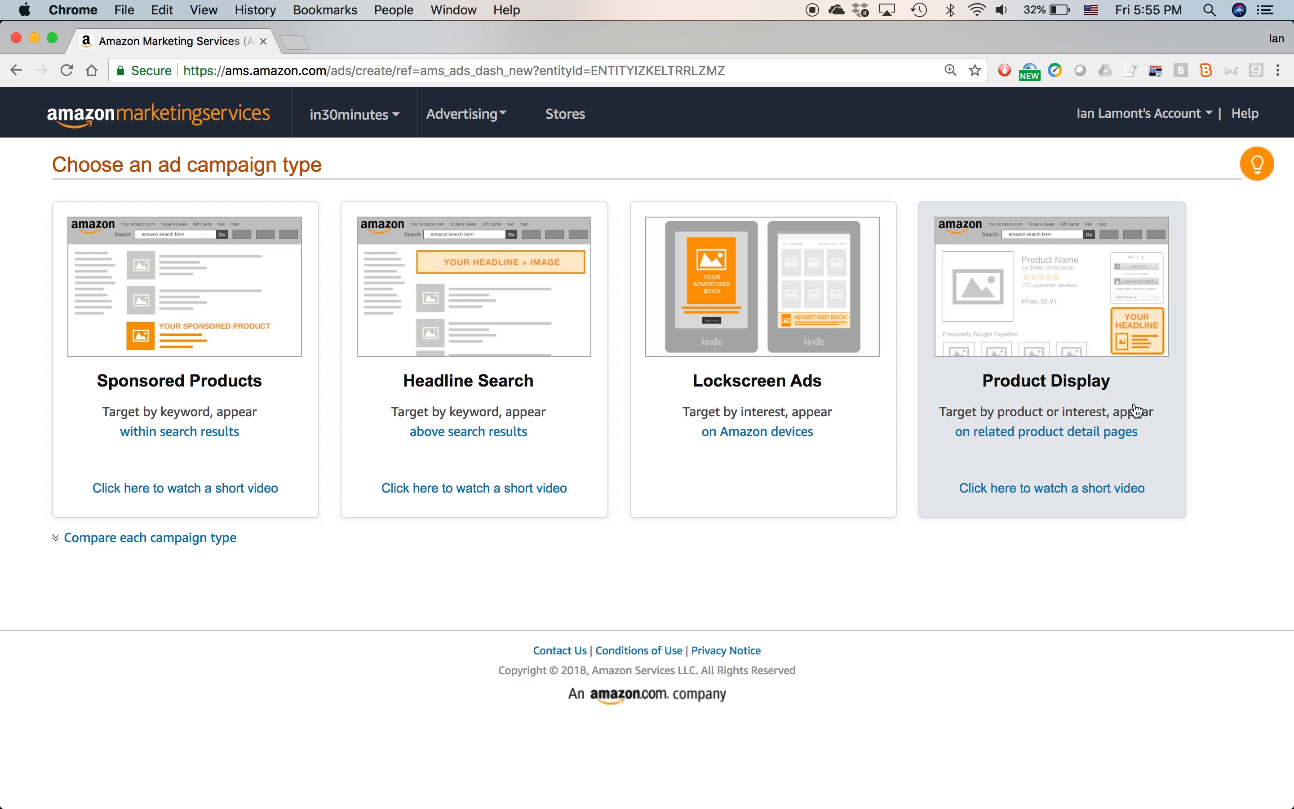
left_click(1160, 397)
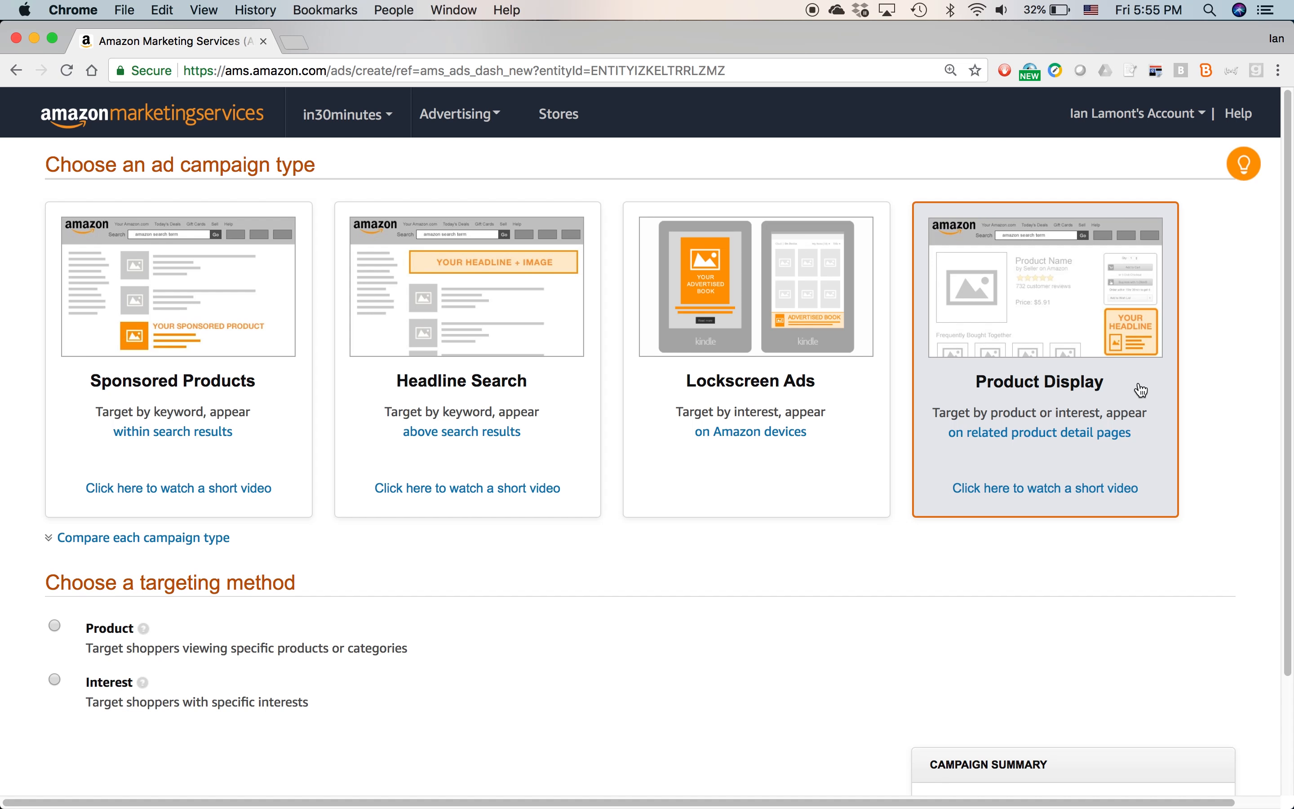
Compare the two targeting methods and set the campaign to target shoppers by Interest.
scroll(955, 479, "down", 5)
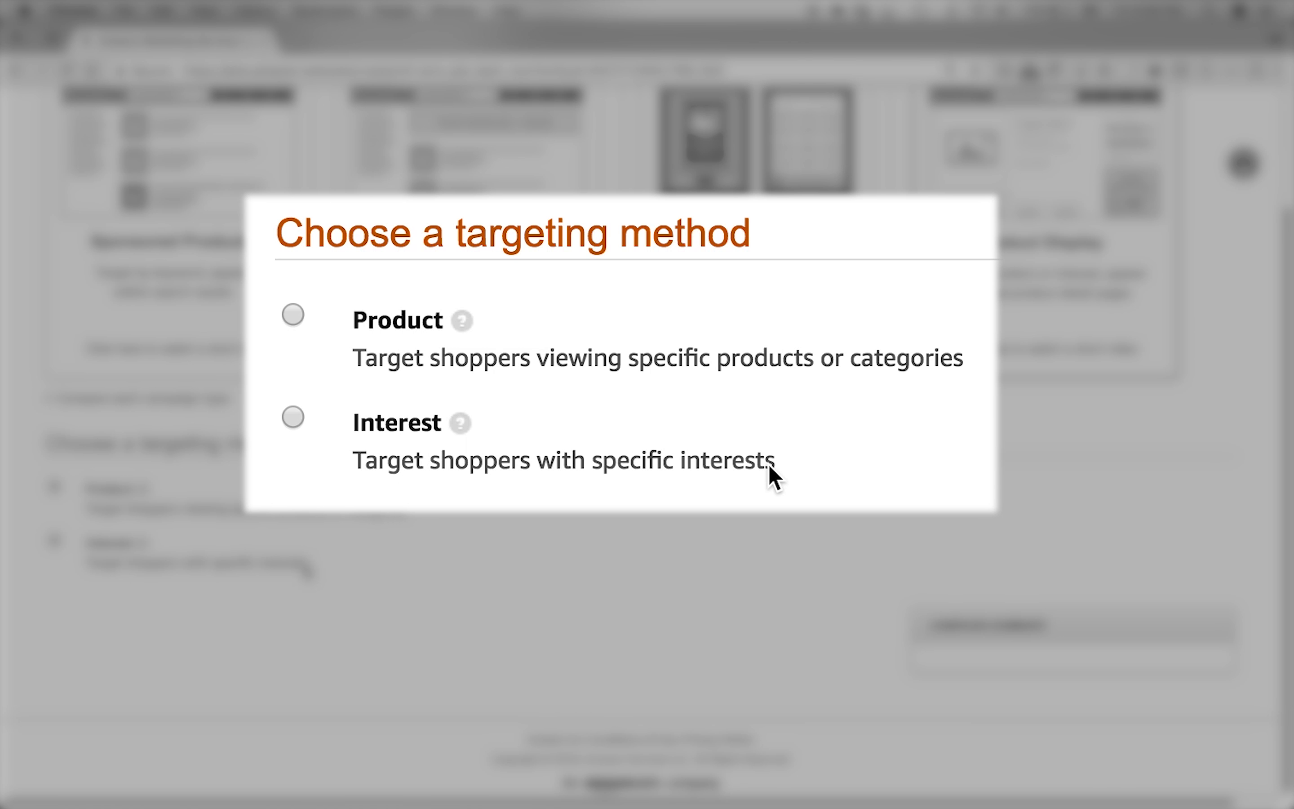
left_click_drag(781, 458, 591, 458)
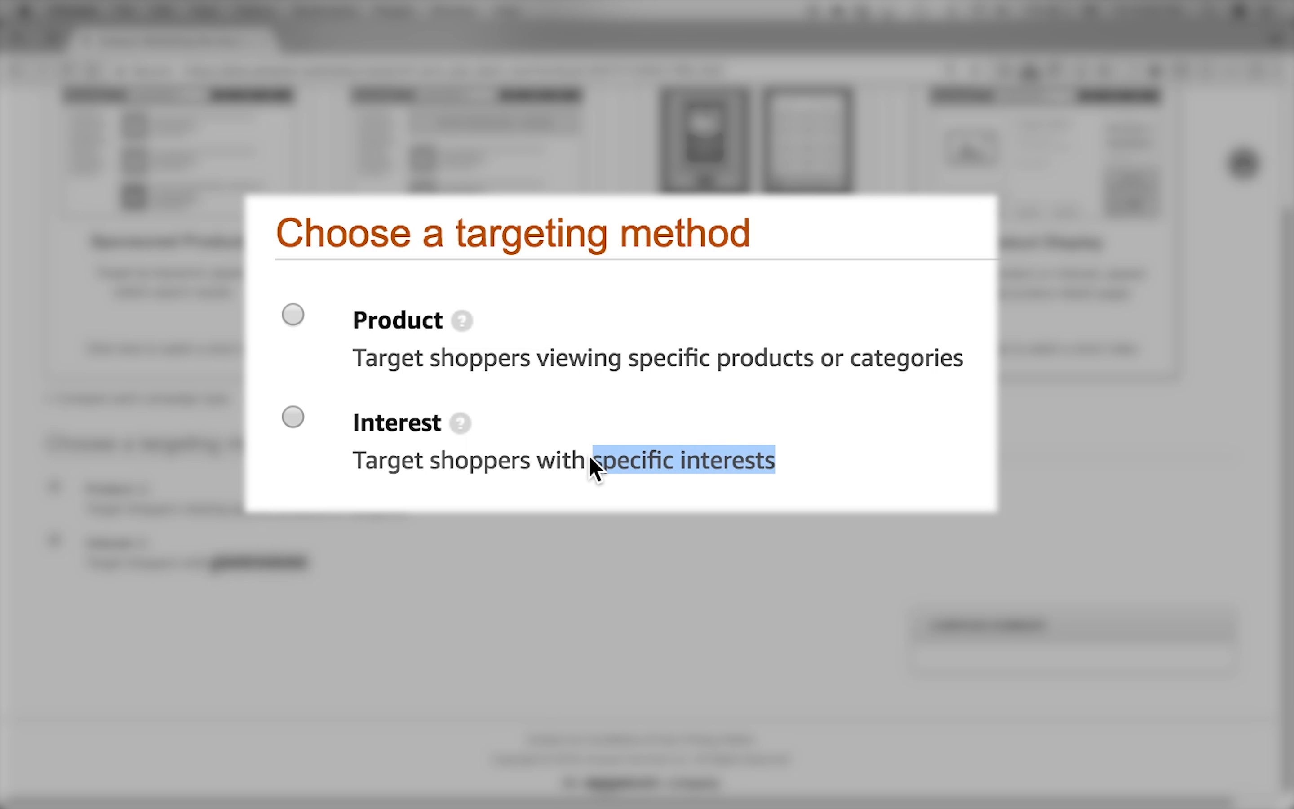
double_click(891, 359)
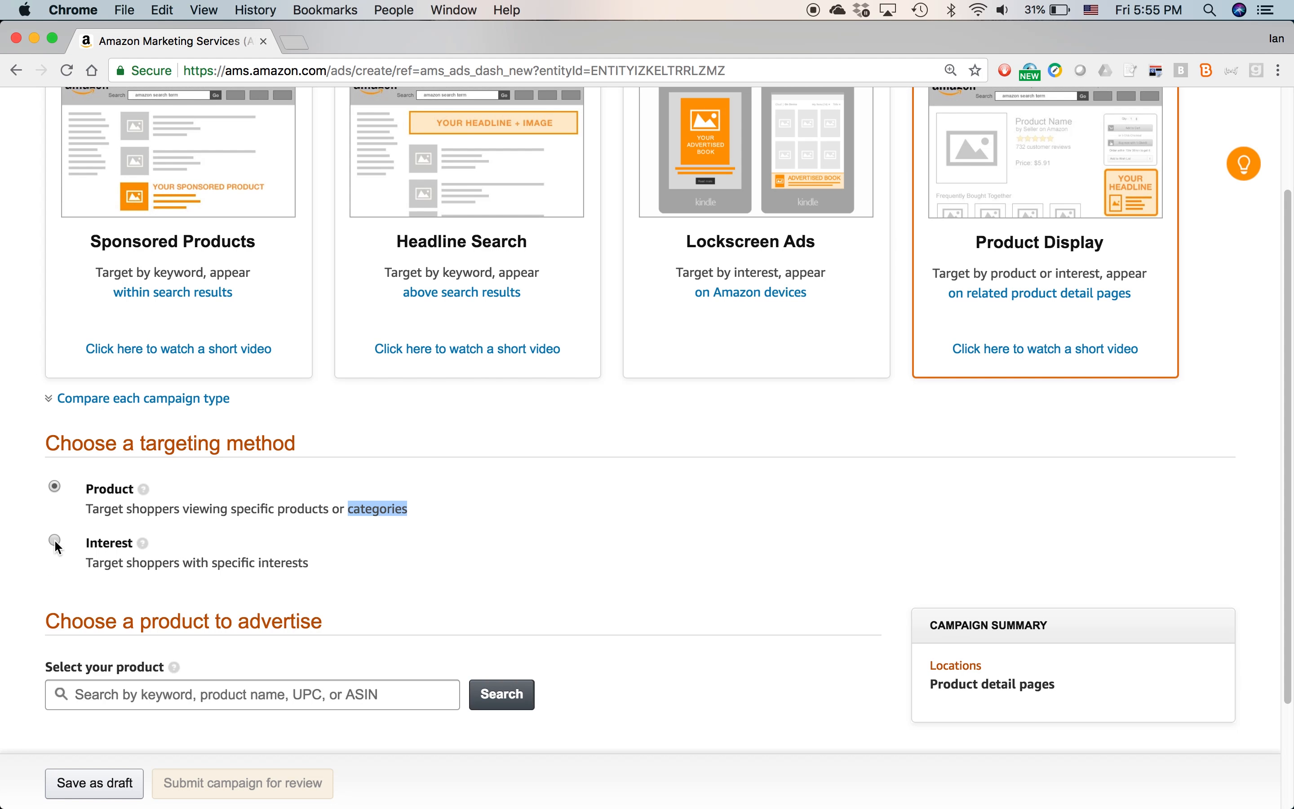
left_click(55, 541)
Look at the LinkedIn In 30 Minutes book website in Firefox and return to the campaign's product search in Chrome.
scroll(486, 560, "down", 3)
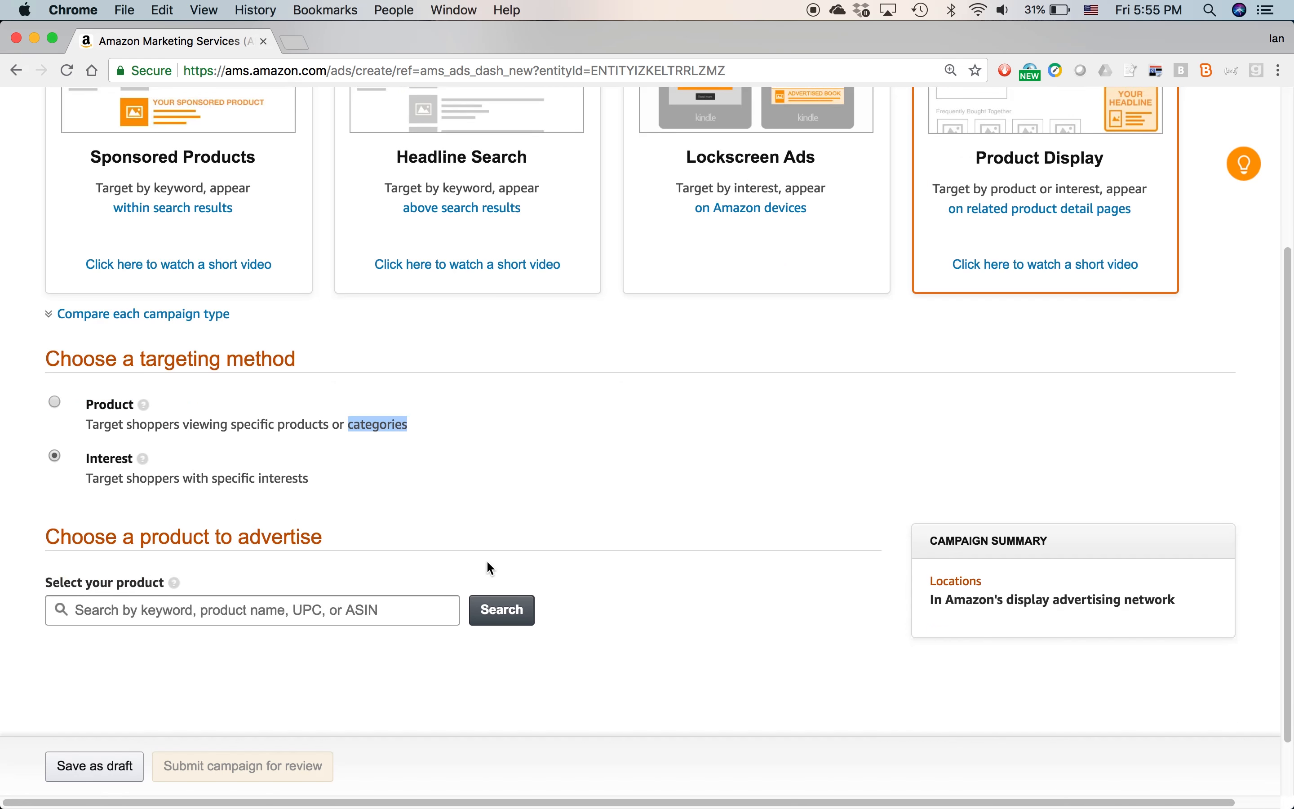
left_click(136, 610)
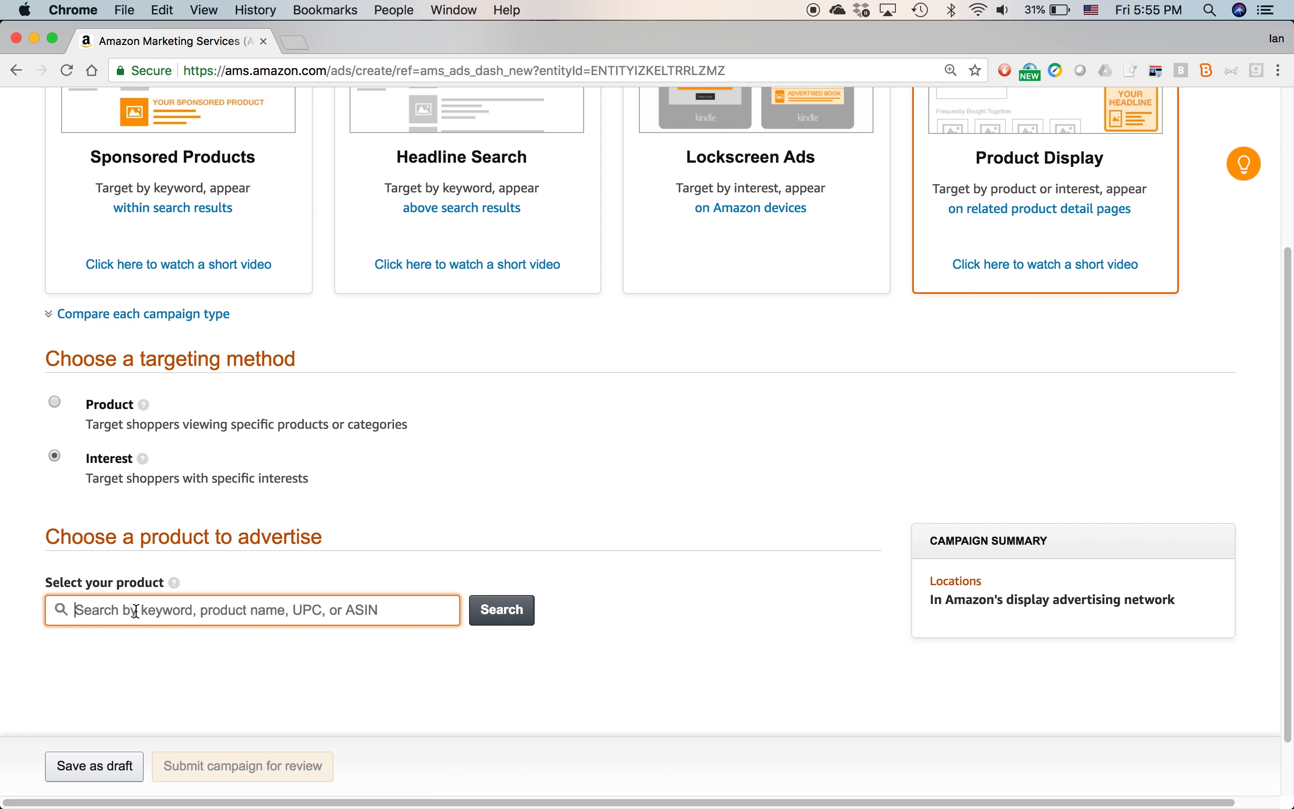
key("super+Tab")
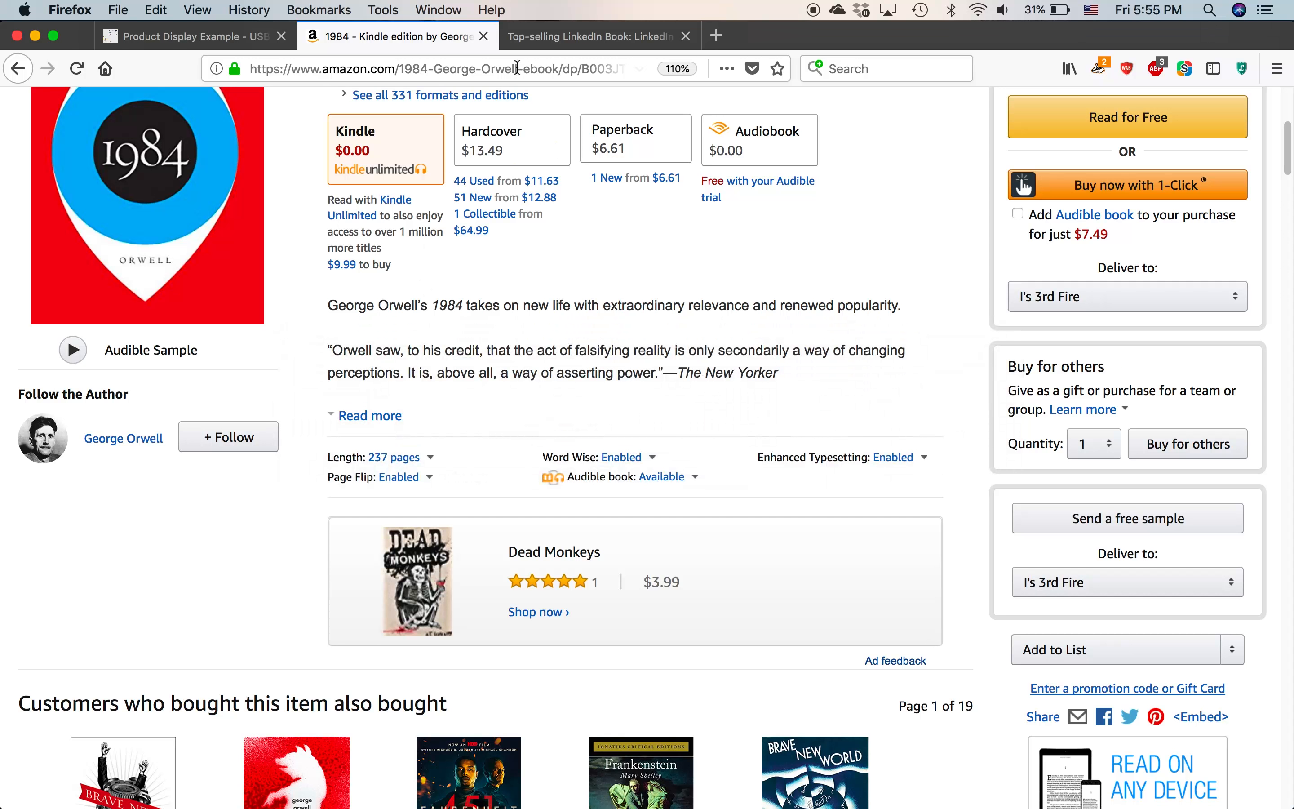
left_click(551, 36)
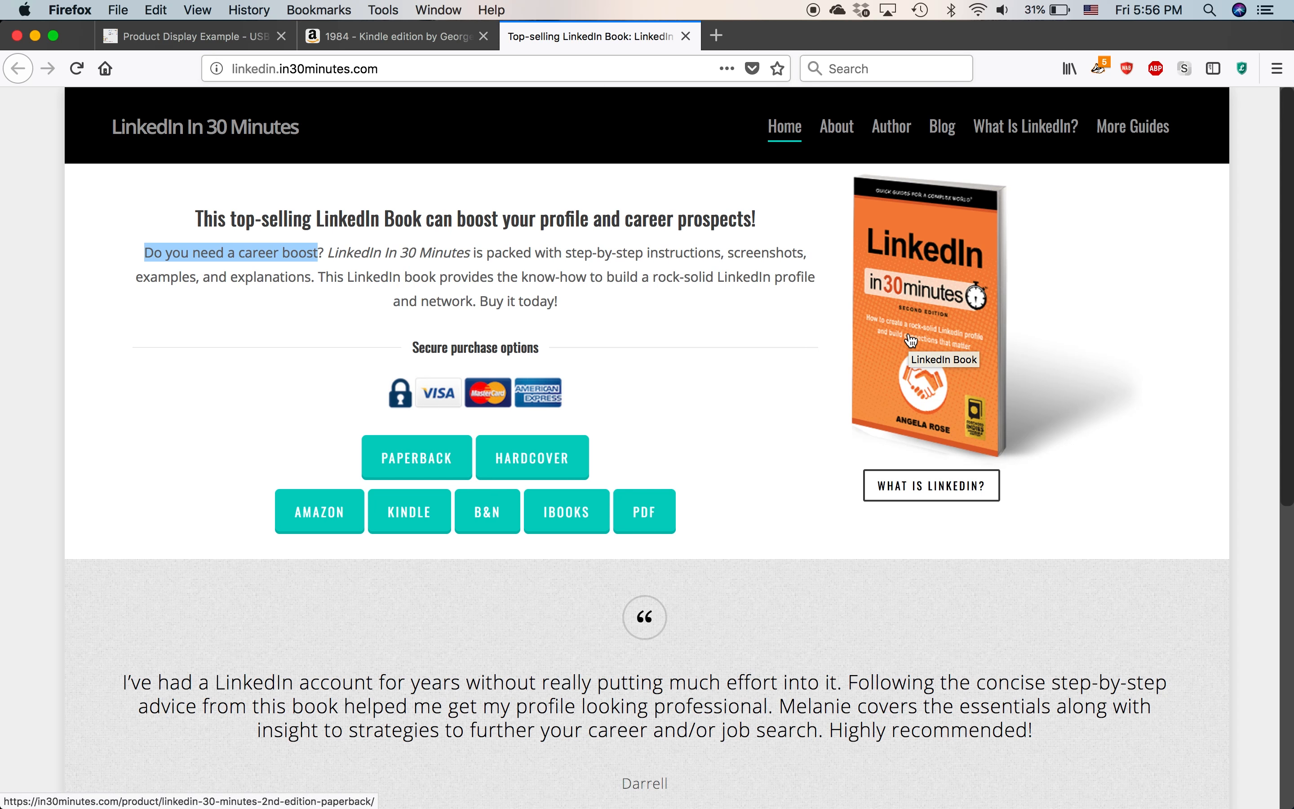
key("super+Tab")
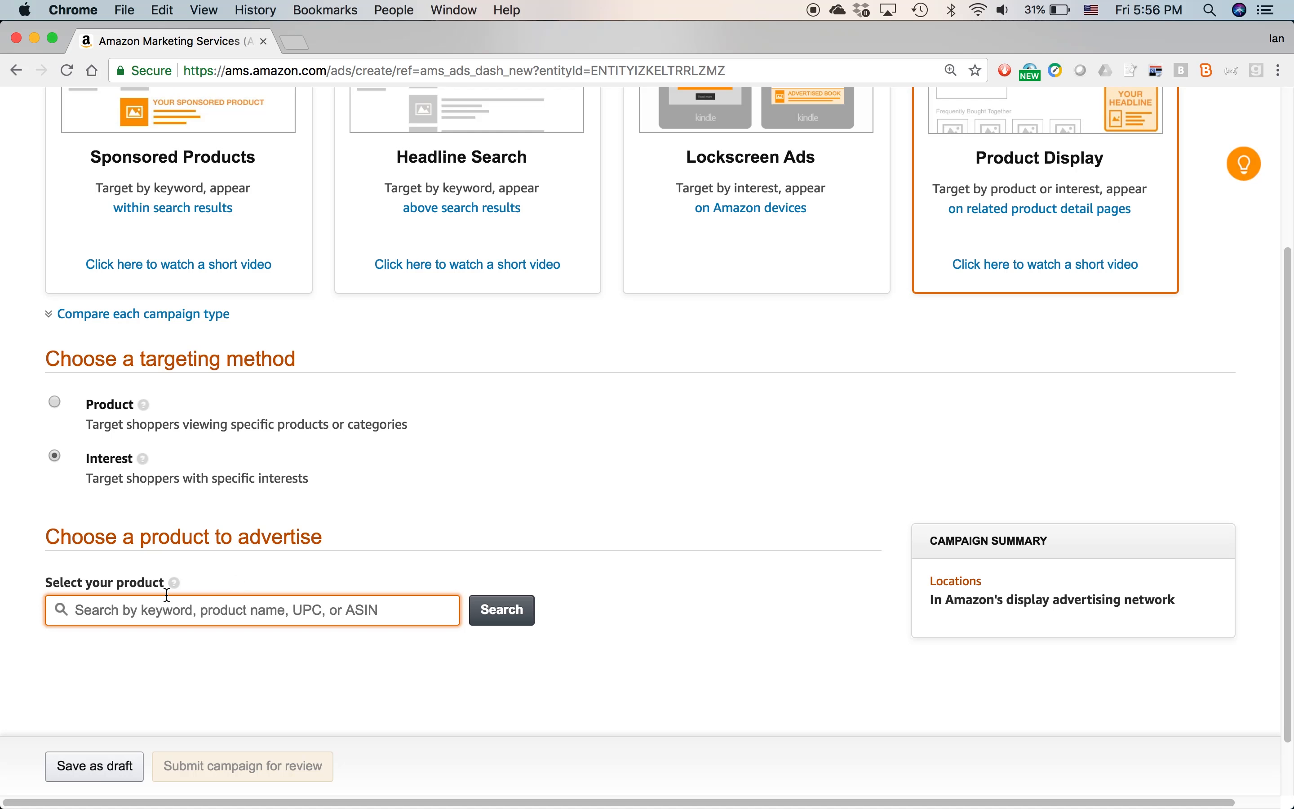
Search for "Linkedin In 30 Minutes" and select the LinkedIn In 30 Minutes (2nd Edition) paperback as the product to advertise.
type("Linkedin")
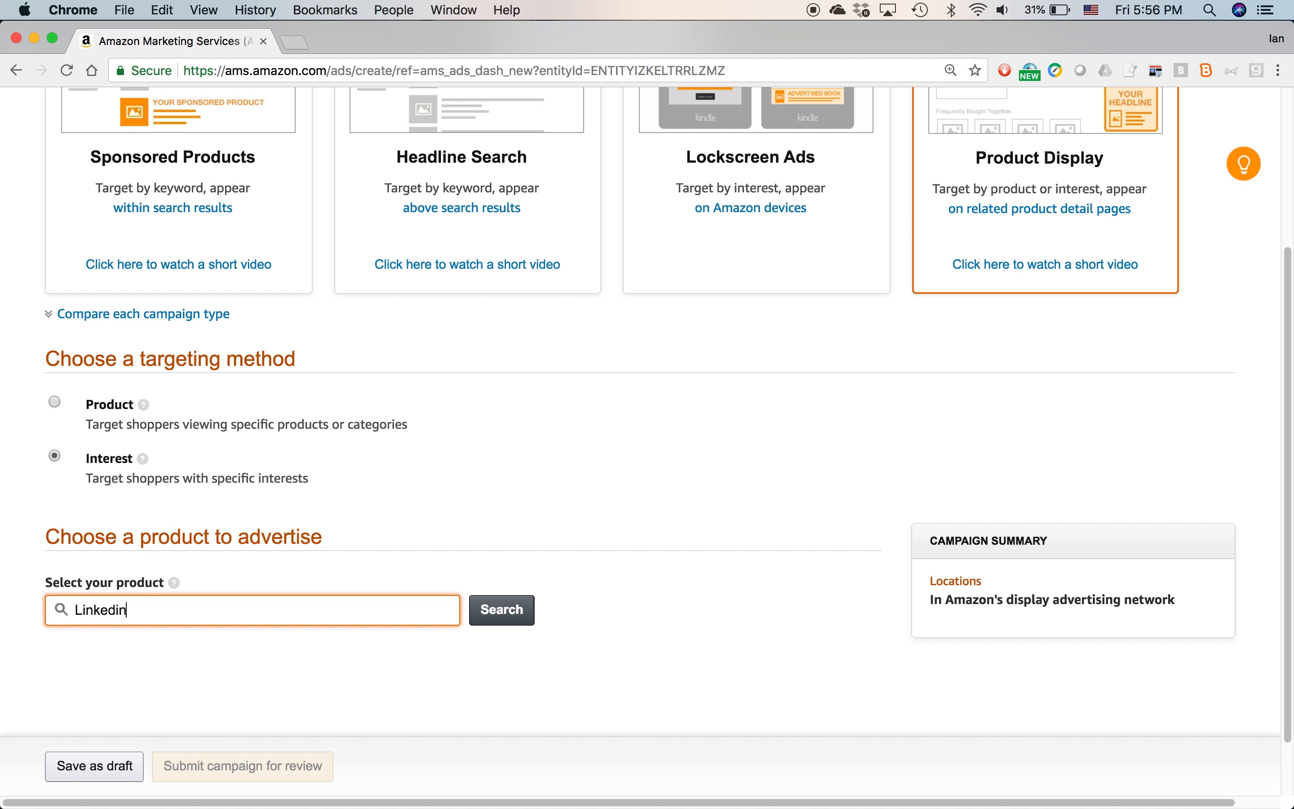
type(" In 30 Minutes")
left_click(524, 613)
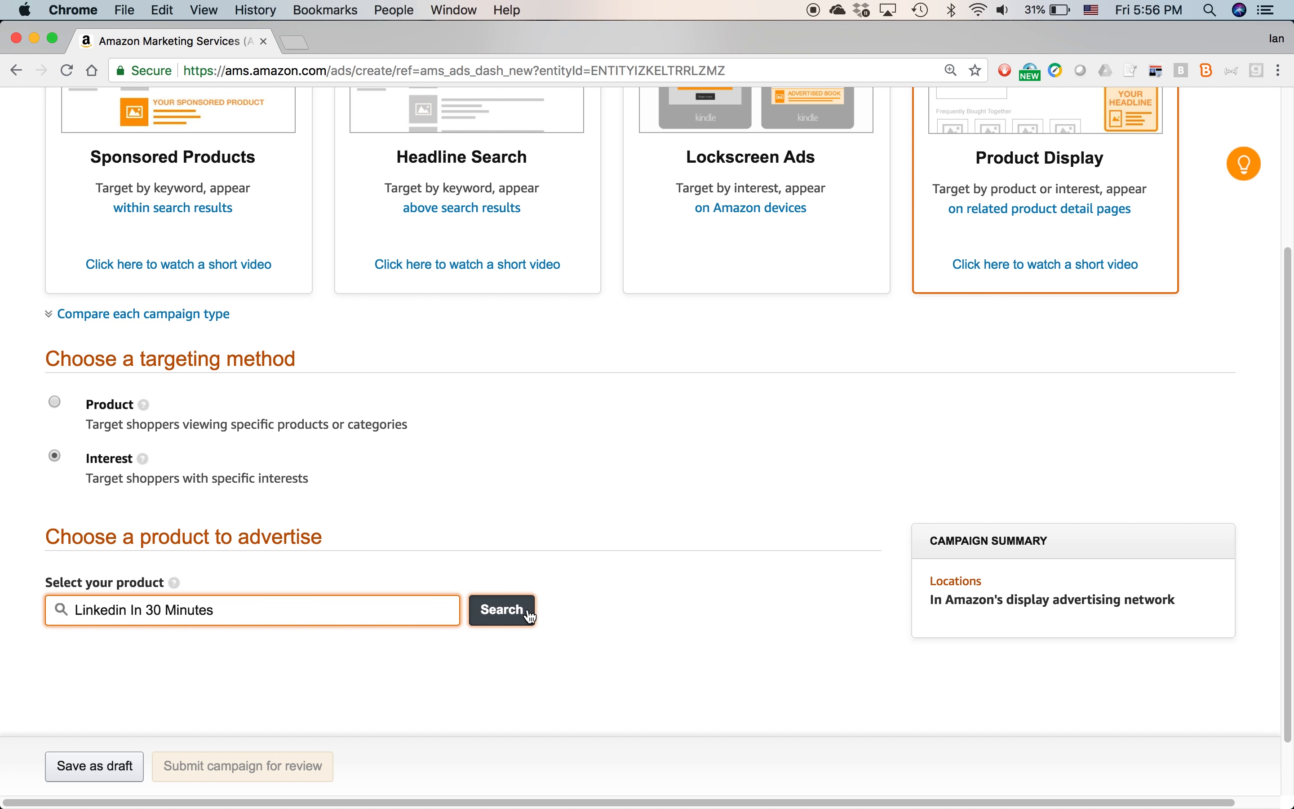
scroll(645, 511, "down", 3)
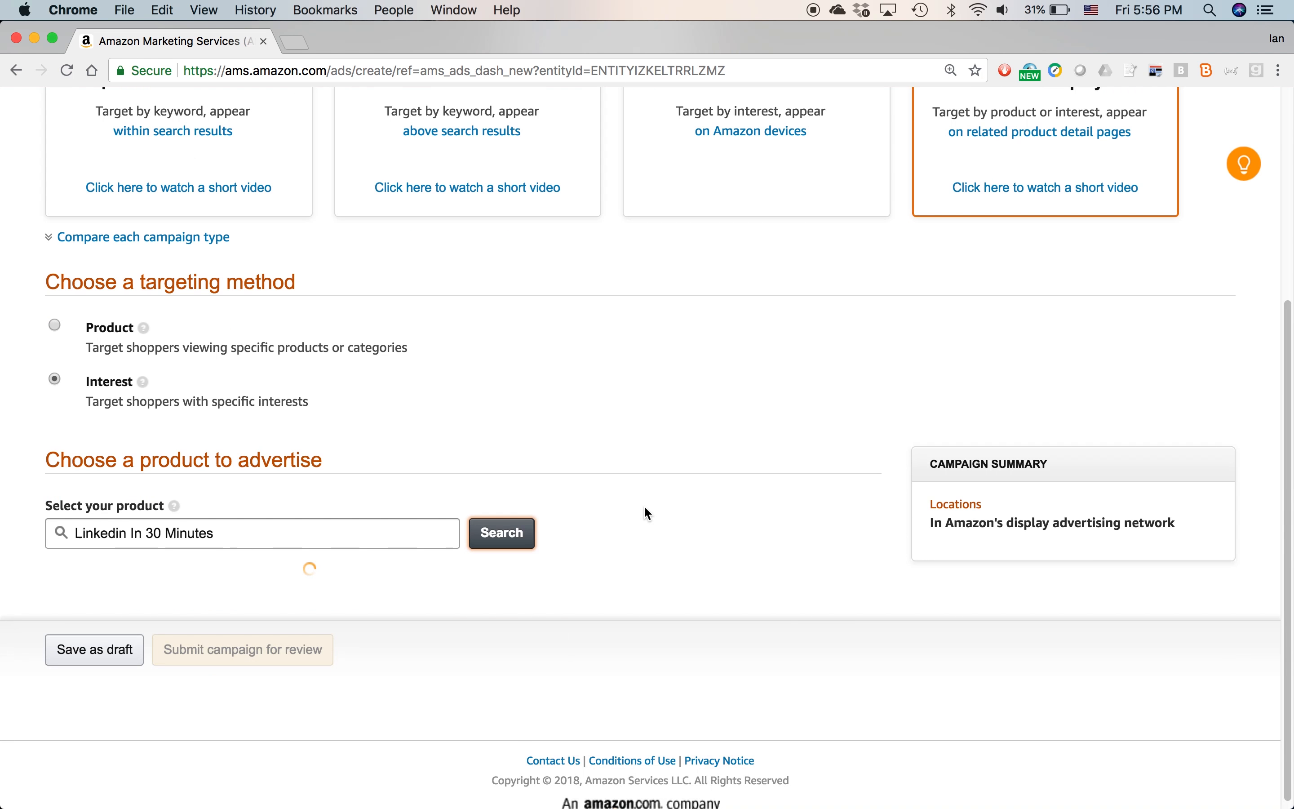
scroll(645, 512, "down", 3)
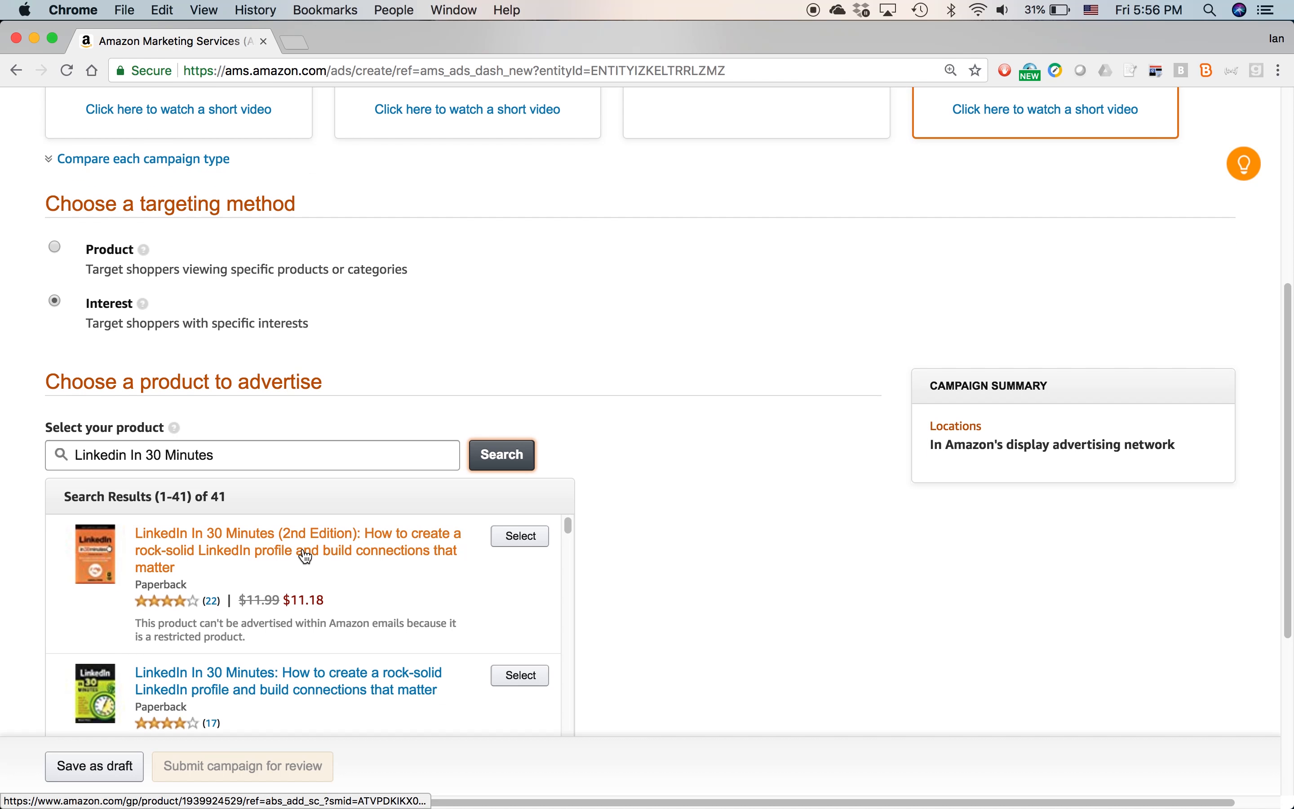
scroll(321, 546, "down", 1)
scroll(321, 546, "up", 1)
left_click(521, 537)
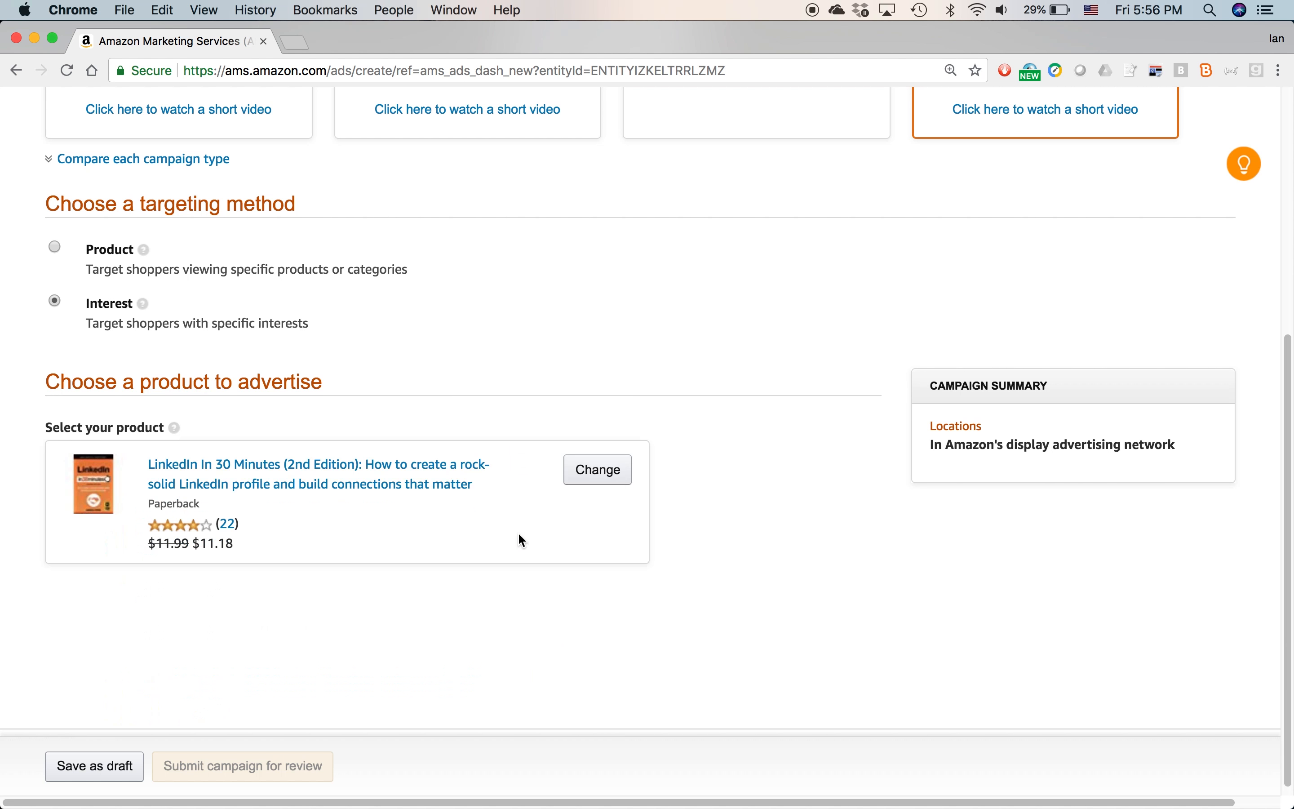
Add the Books interests Business and Investing and Computers and Internet to the campaign's shopper interests.
scroll(707, 427, "down", 2)
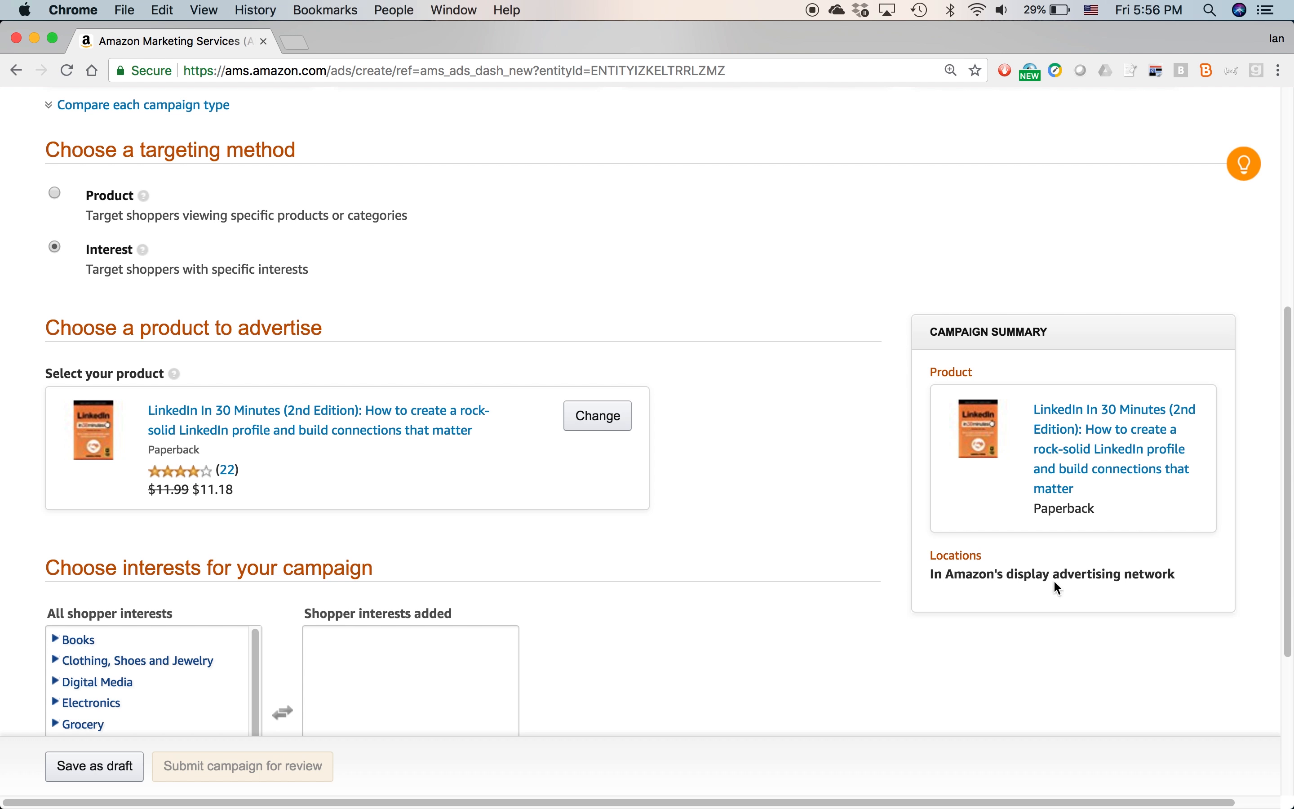
scroll(695, 512, "down", 4)
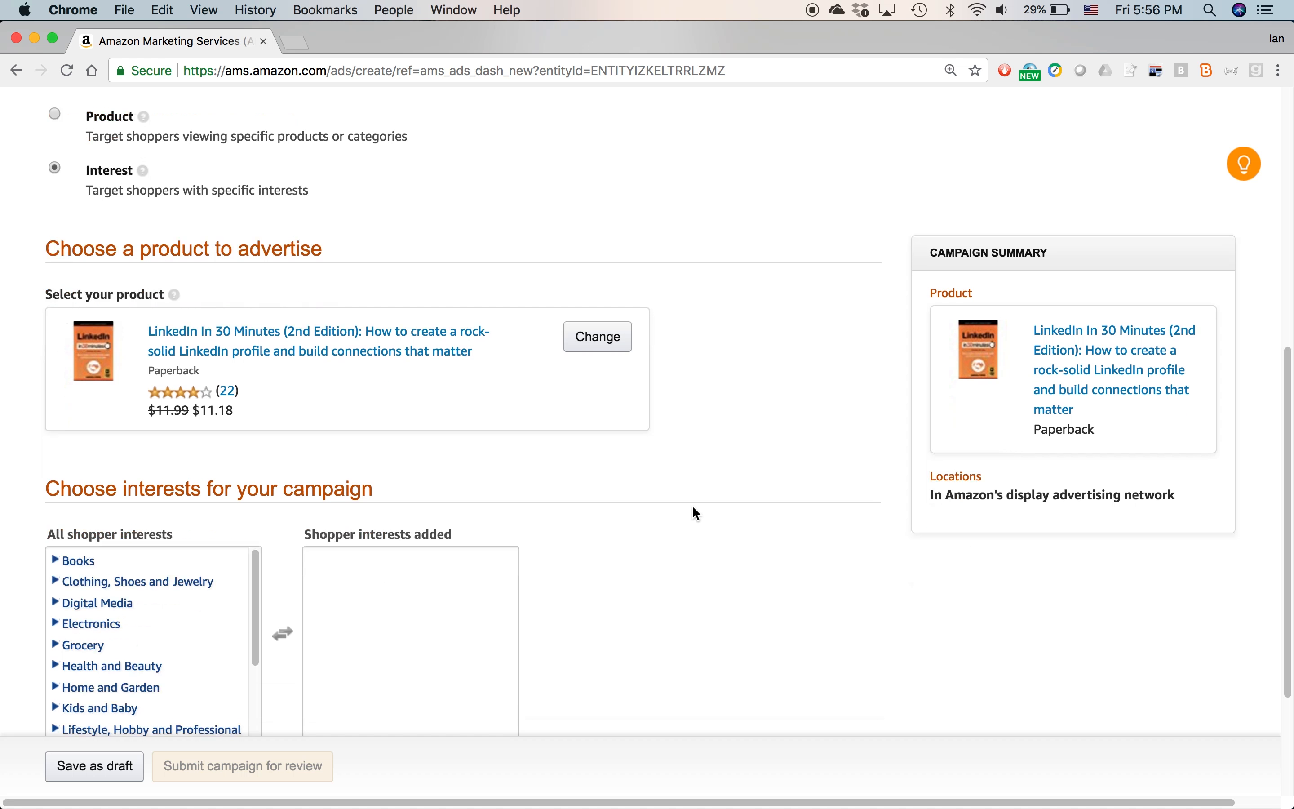
scroll(697, 513, "down", 5)
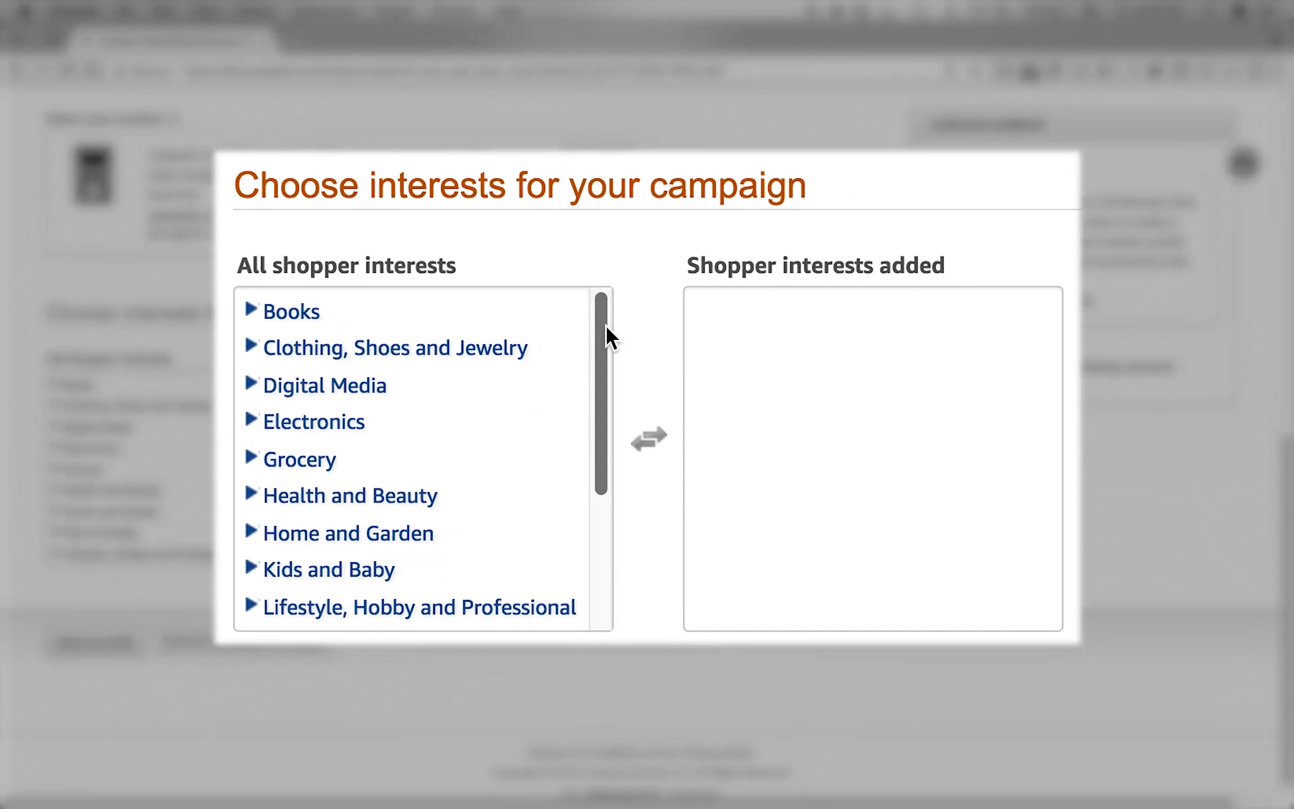
left_click(250, 313)
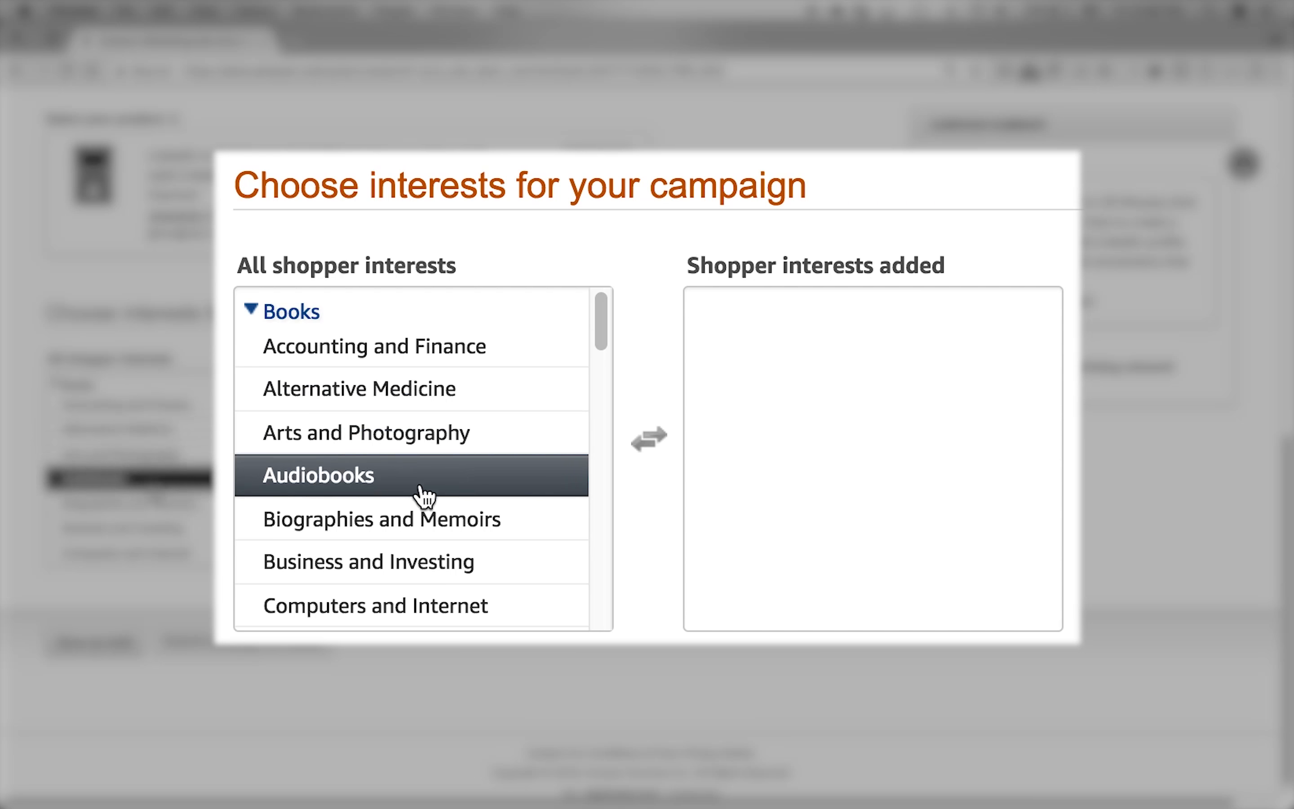
left_click(484, 568)
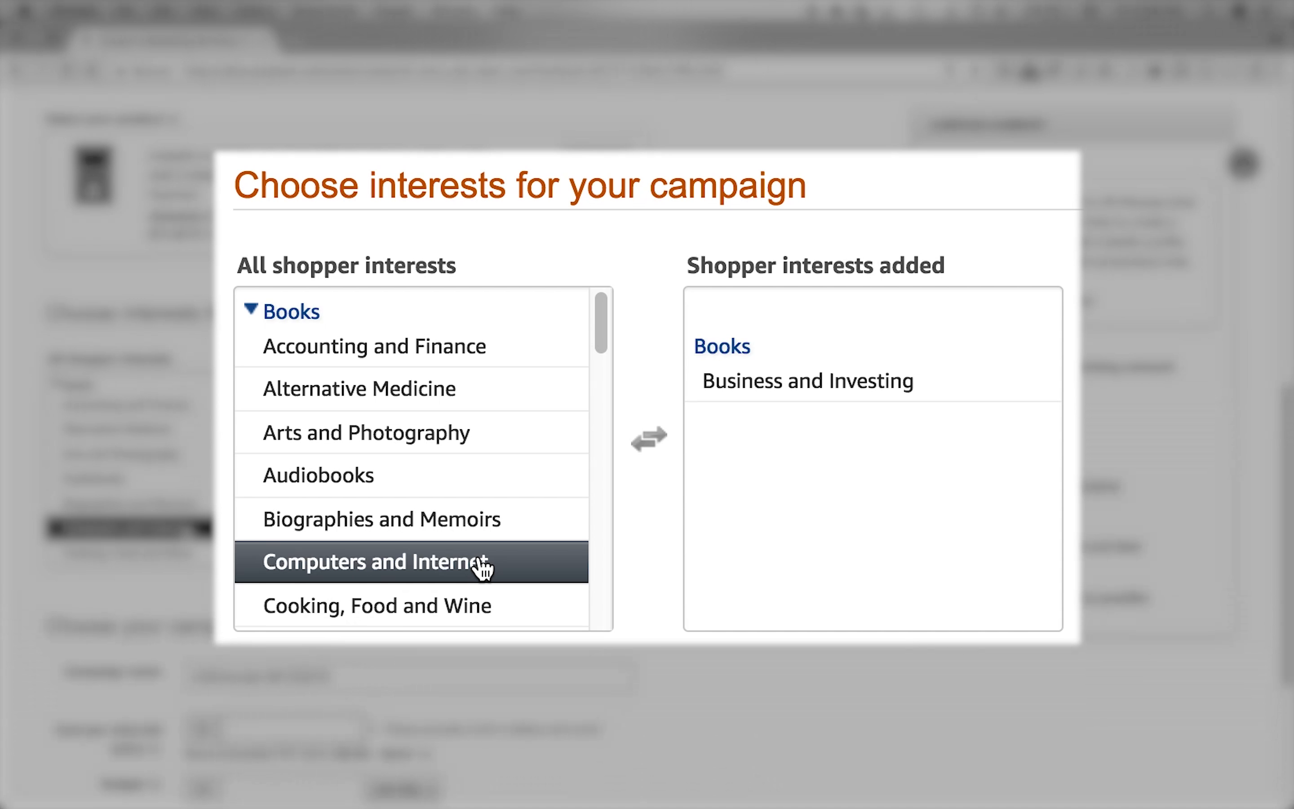
left_click(443, 562)
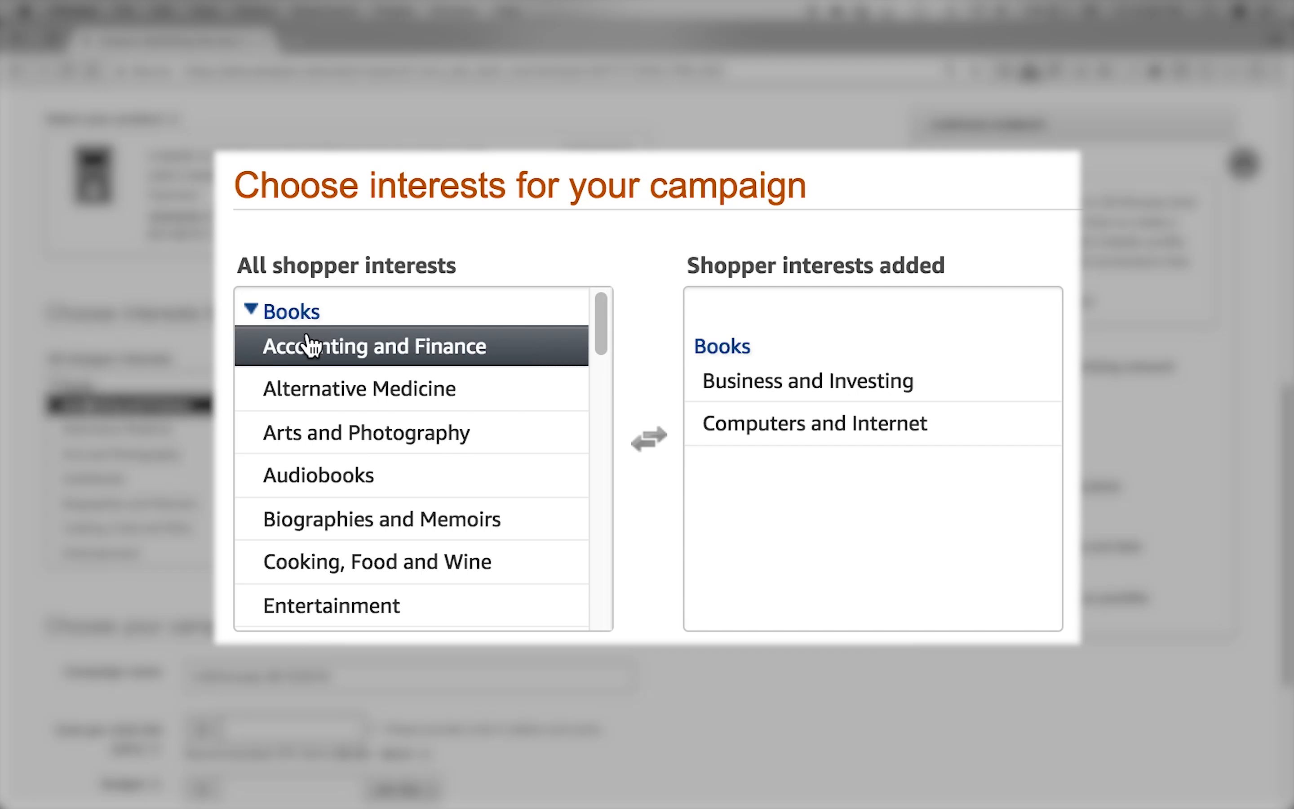
Look through the other shopper interest categories, including the subcategories under Lifestyle, Hobby and Professional.
left_click(260, 315)
scroll(484, 434, "down", 2)
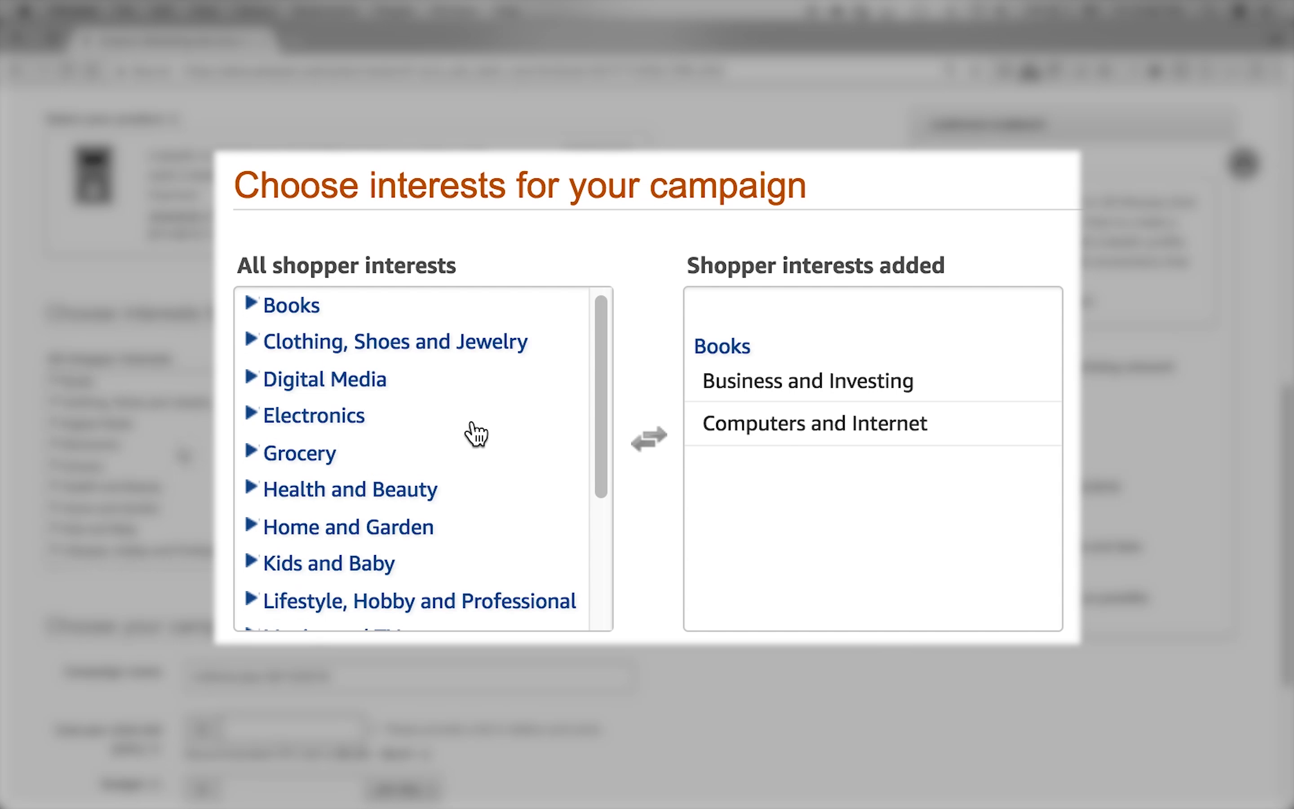
scroll(460, 425, "up", 1)
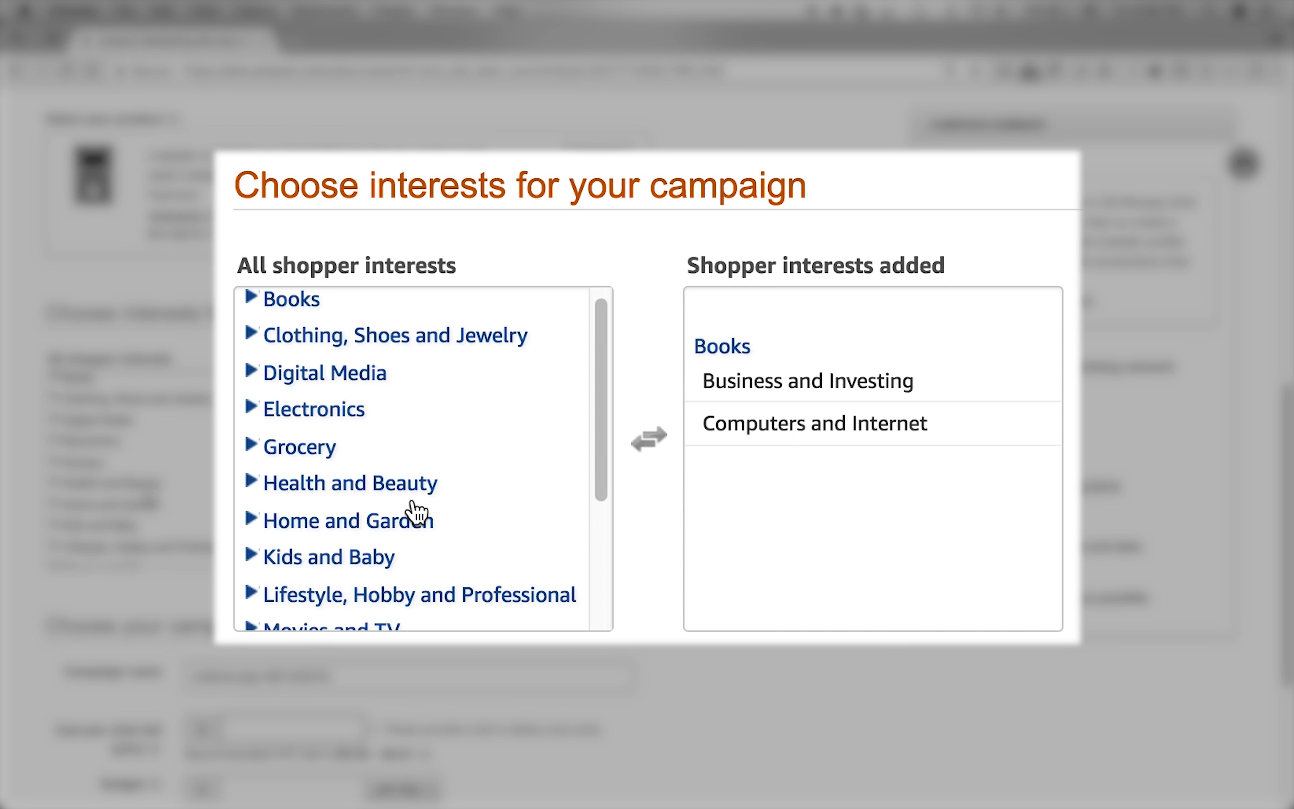
scroll(419, 515, "down", 2)
scroll(414, 514, "down", 1)
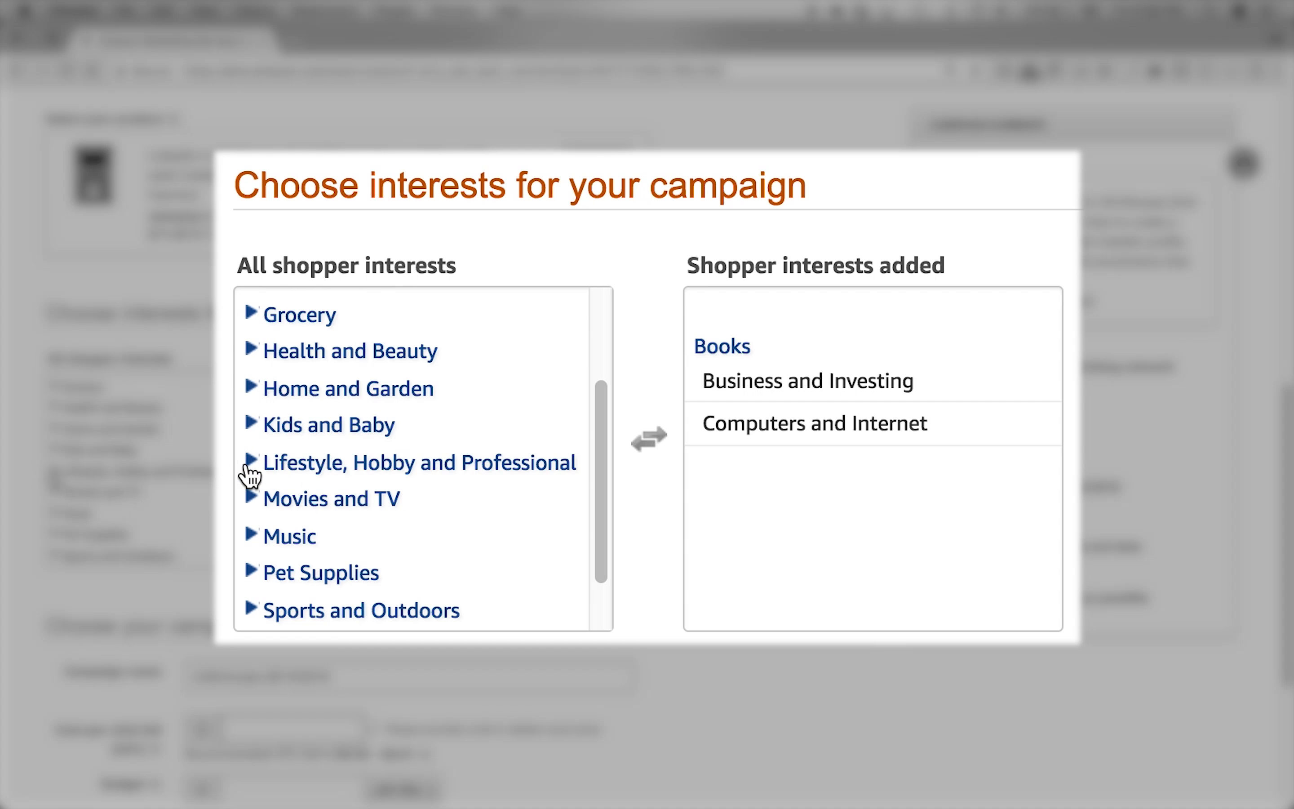
left_click(259, 473)
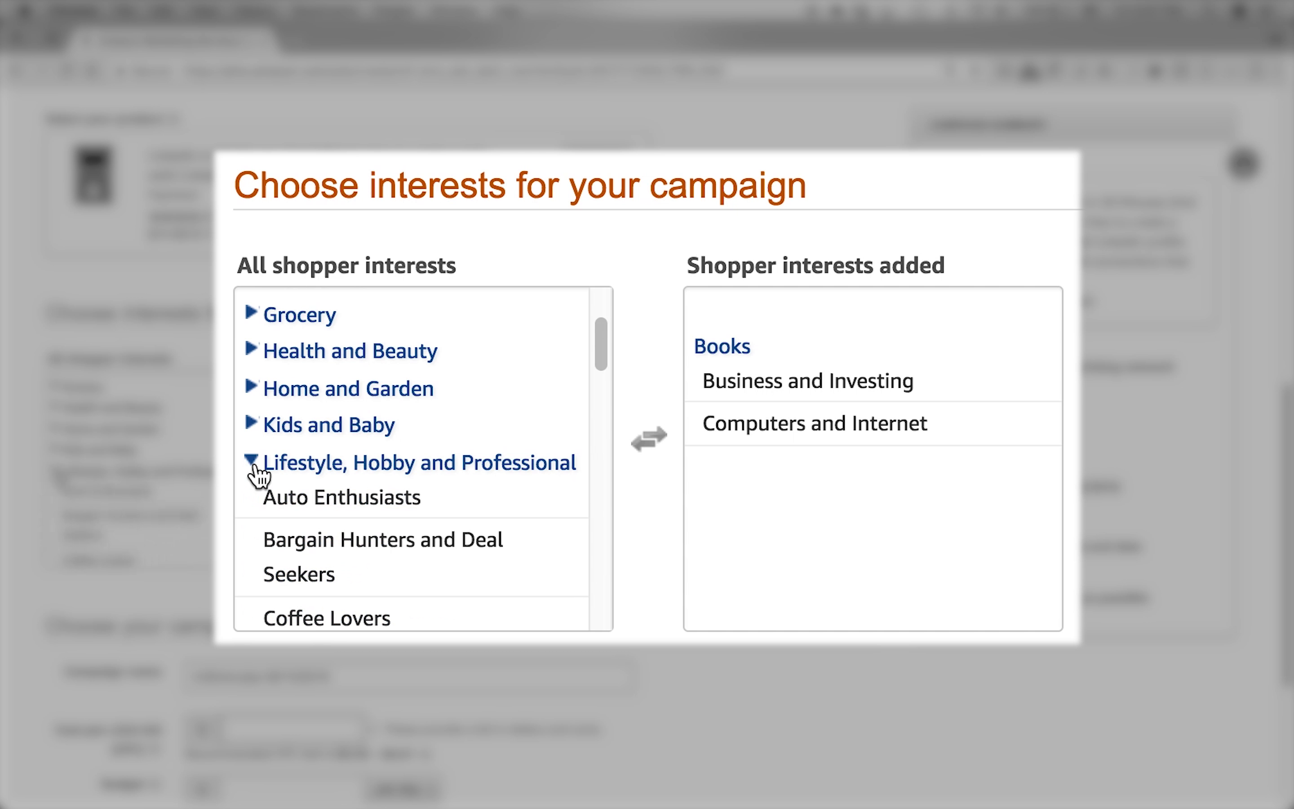
scroll(556, 520, "down", 3)
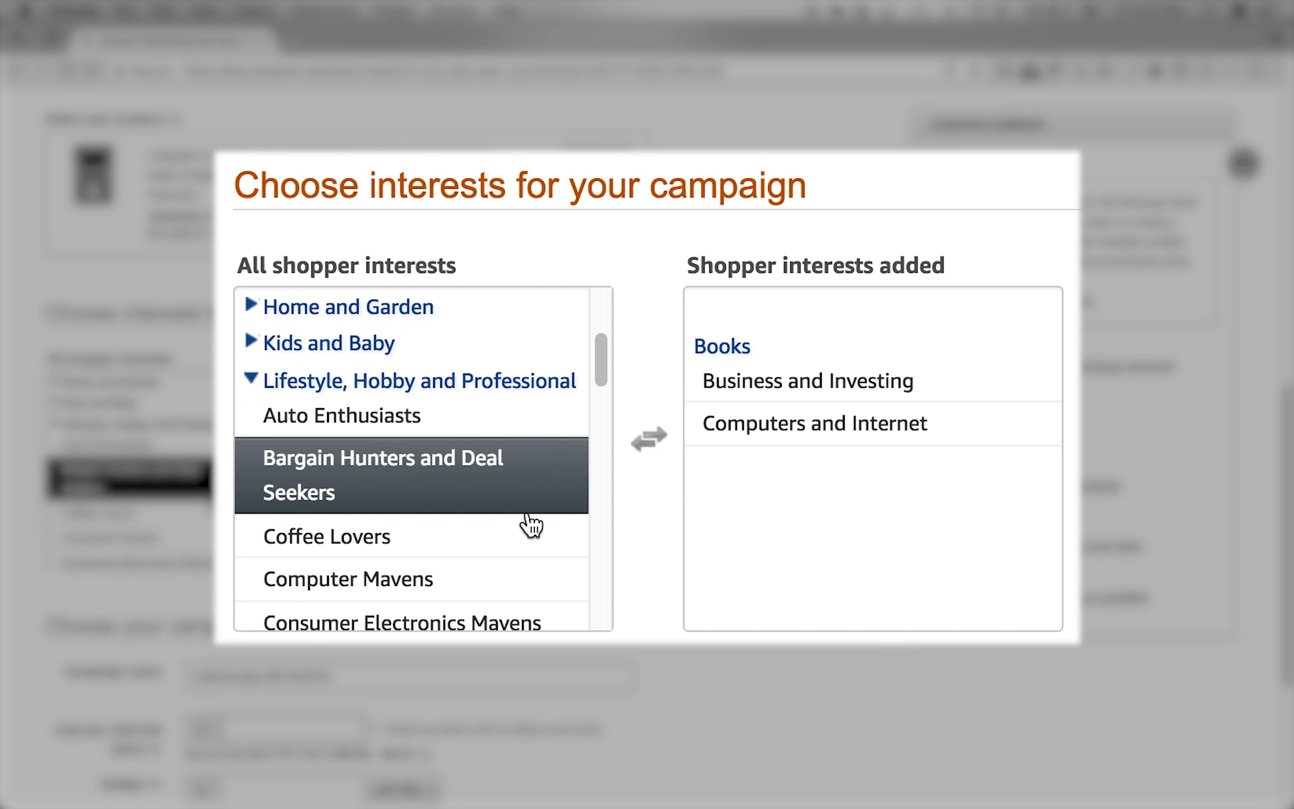
scroll(518, 518, "down", 3)
scroll(410, 452, "down", 1)
scroll(411, 464, "down", 8)
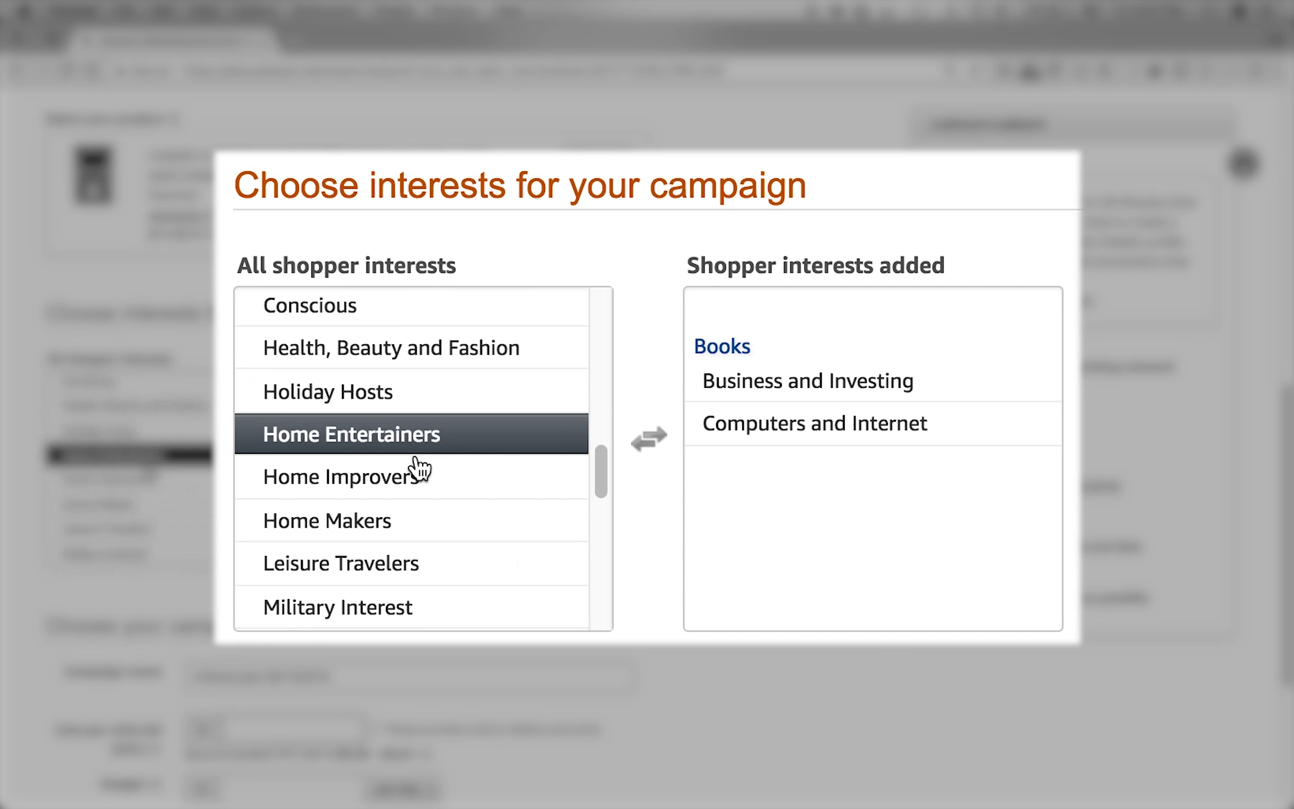
scroll(433, 514, "down", 3)
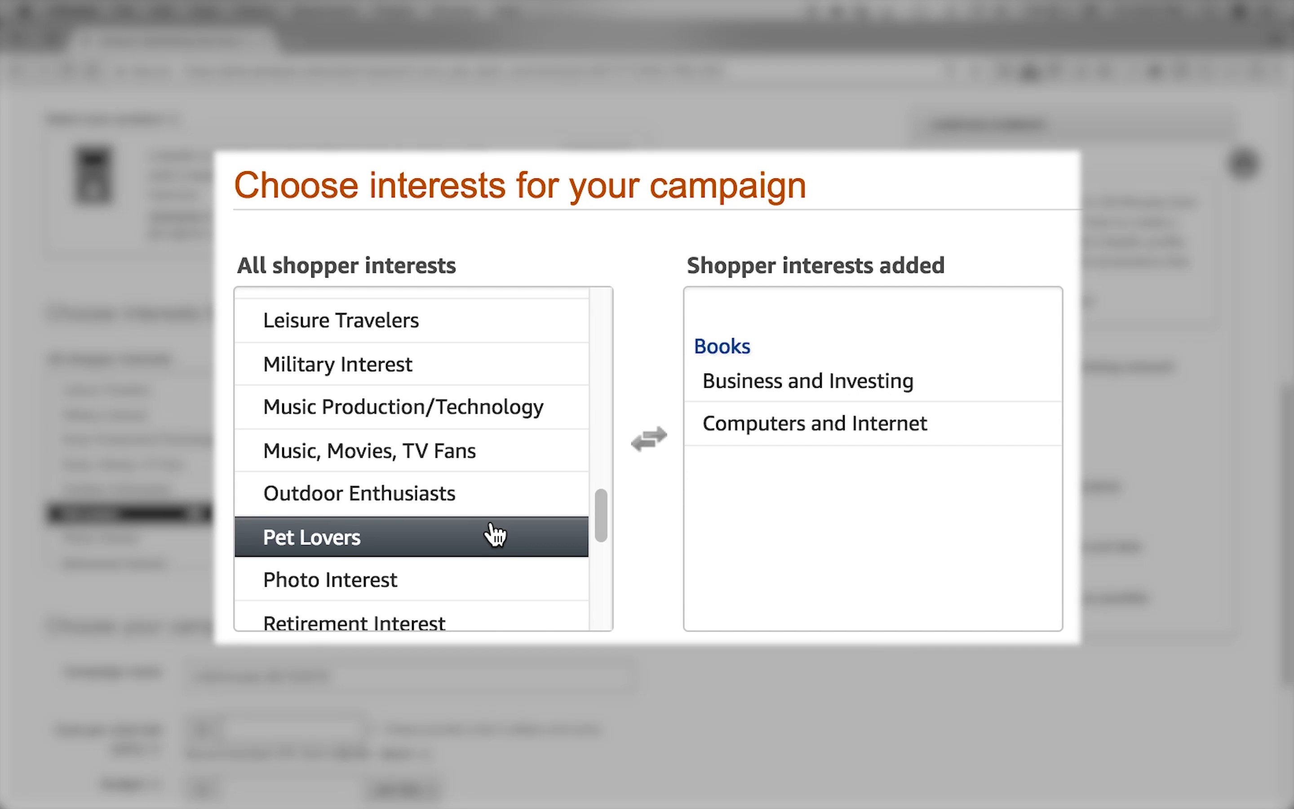
scroll(495, 530, "up", 8)
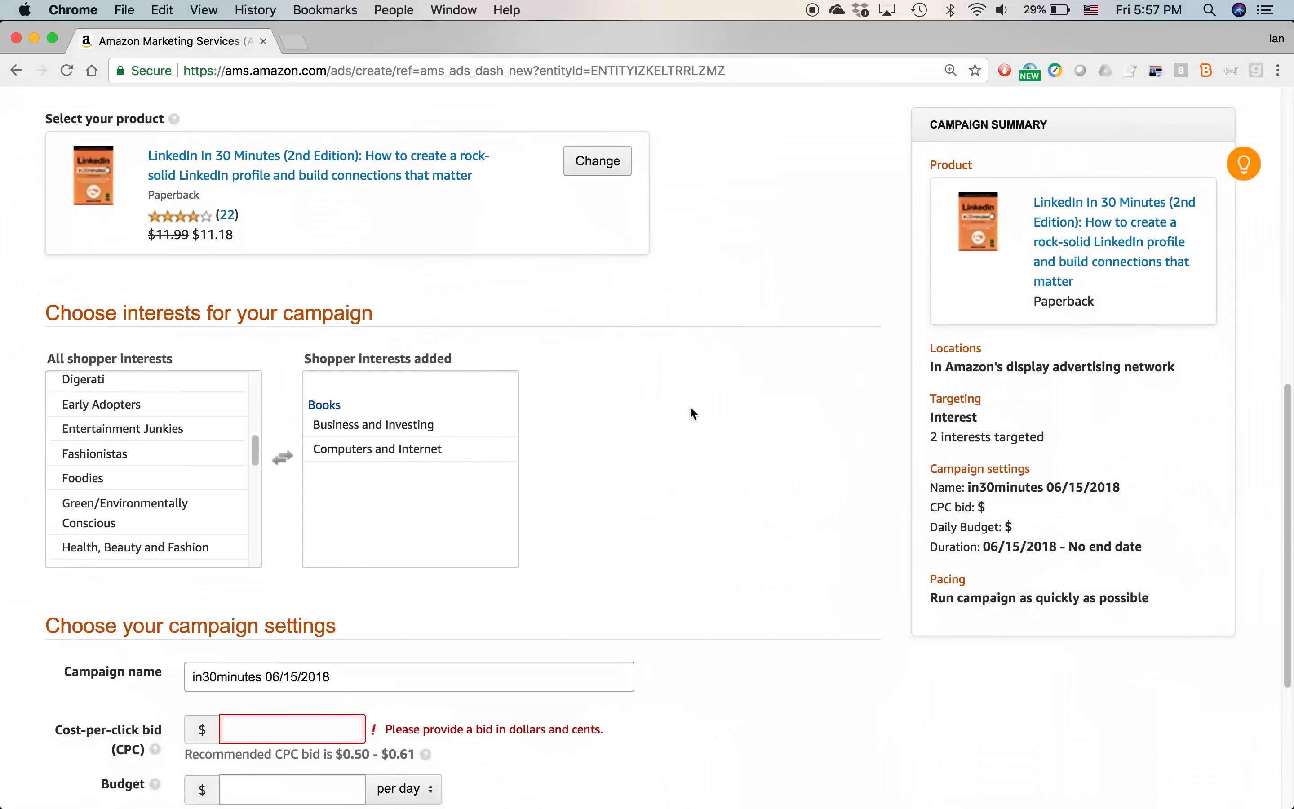
Change the campaign's targeting method to Product, targeting shoppers viewing specific products or categories.
scroll(251, 494, "down", 3)
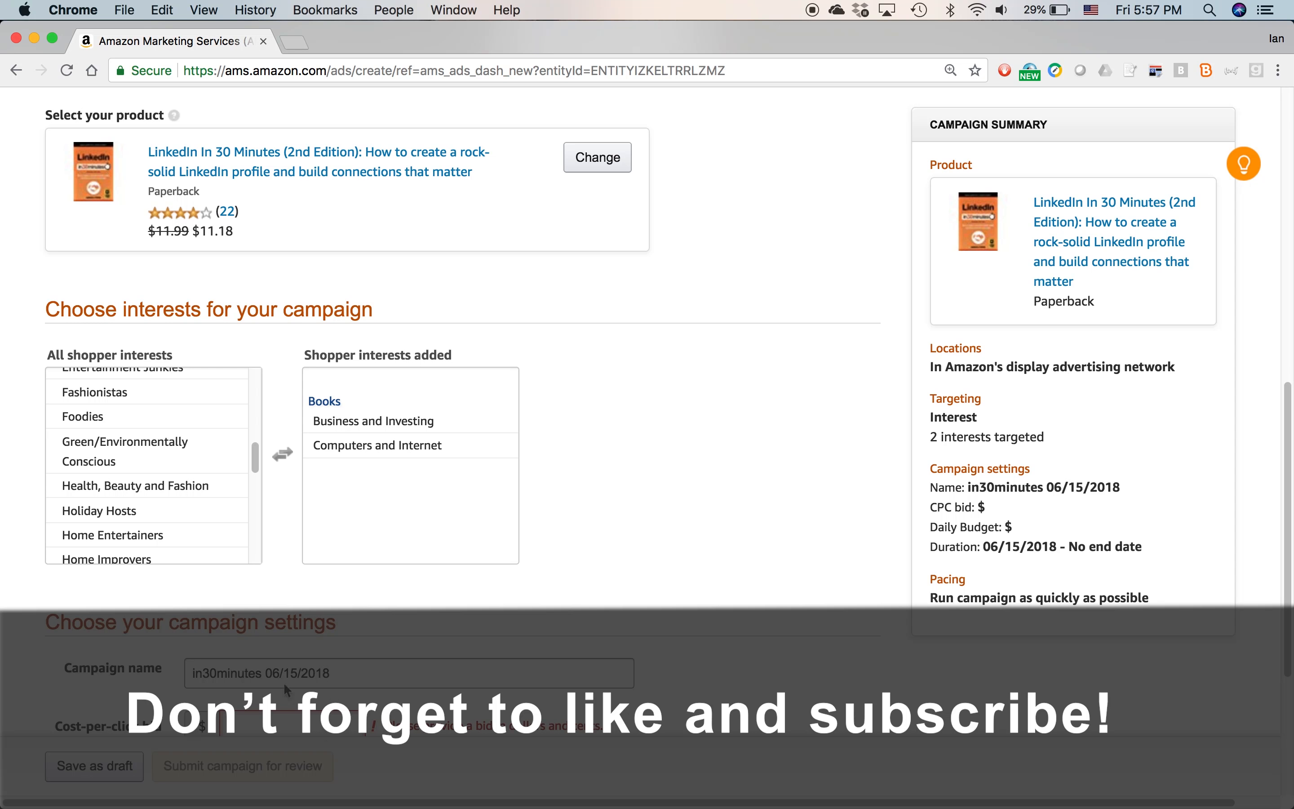
scroll(577, 508, "up", 10)
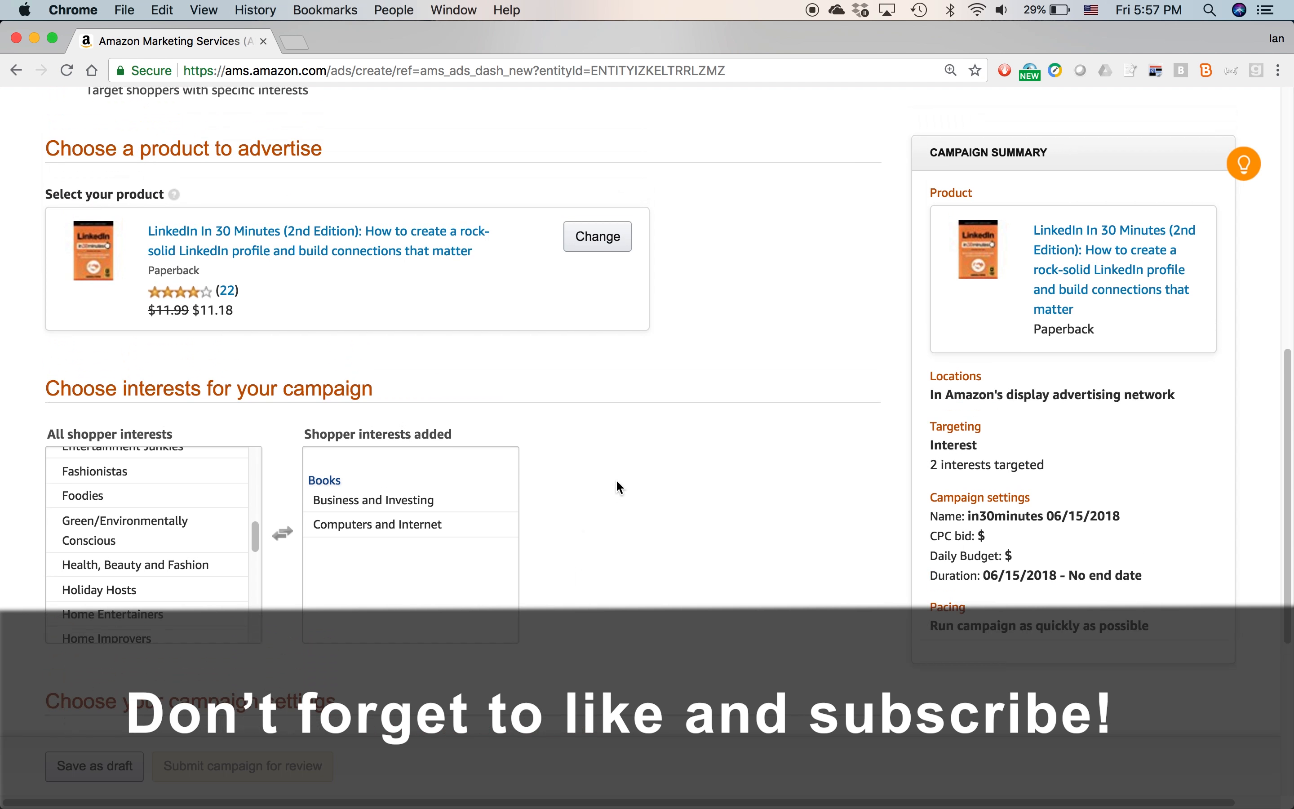
scroll(619, 478, "down", 2)
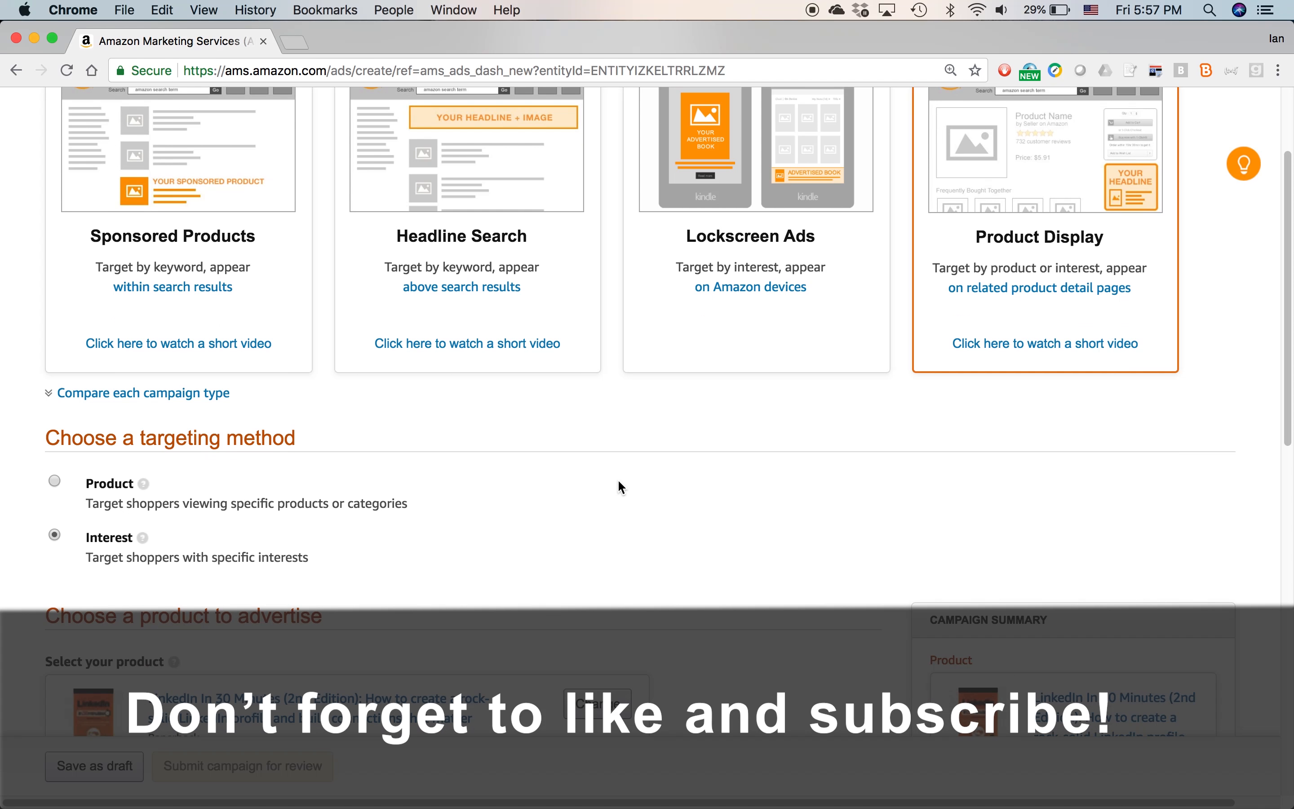
left_click(50, 484)
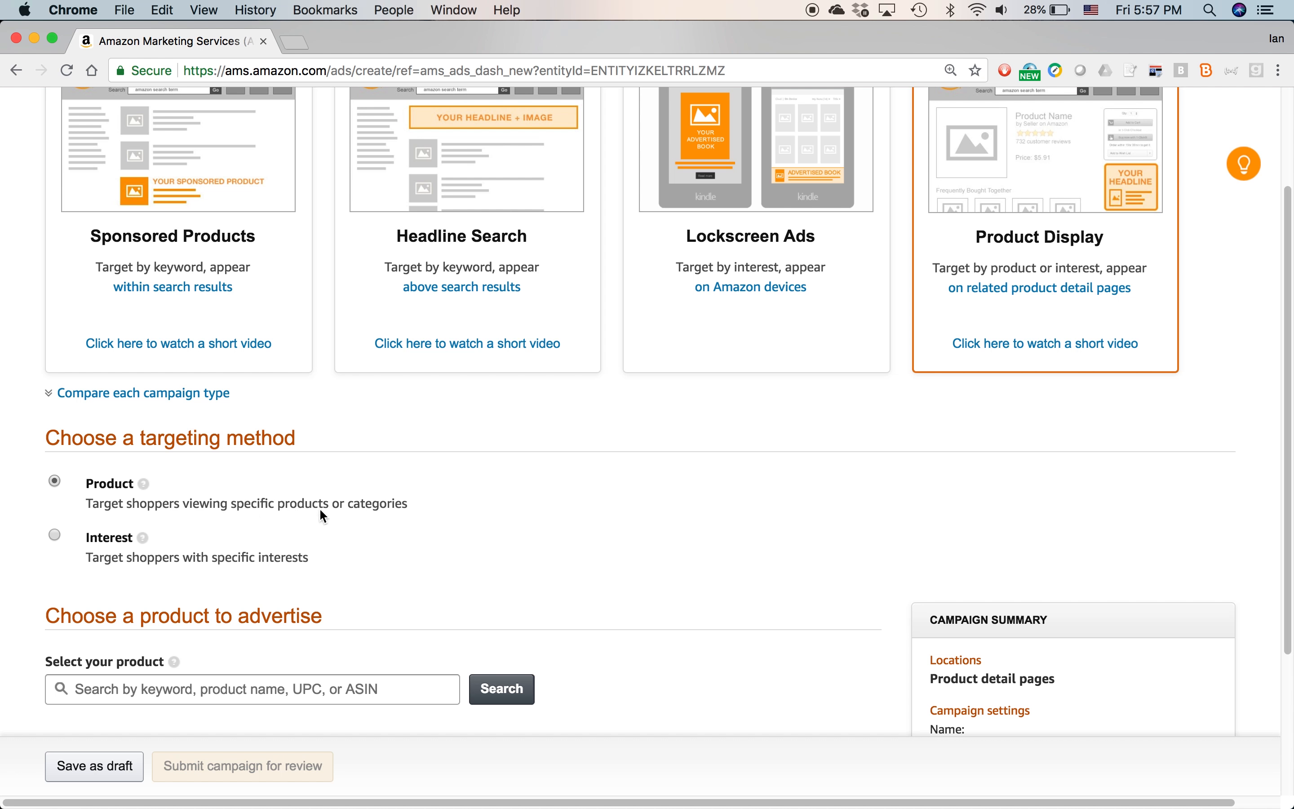
Search for "linkedin in 30 minutes" and select the LinkedIn In 30 Minutes (2nd Edition) paperback as the advertised product.
scroll(486, 525, "down", 5)
left_click(274, 558)
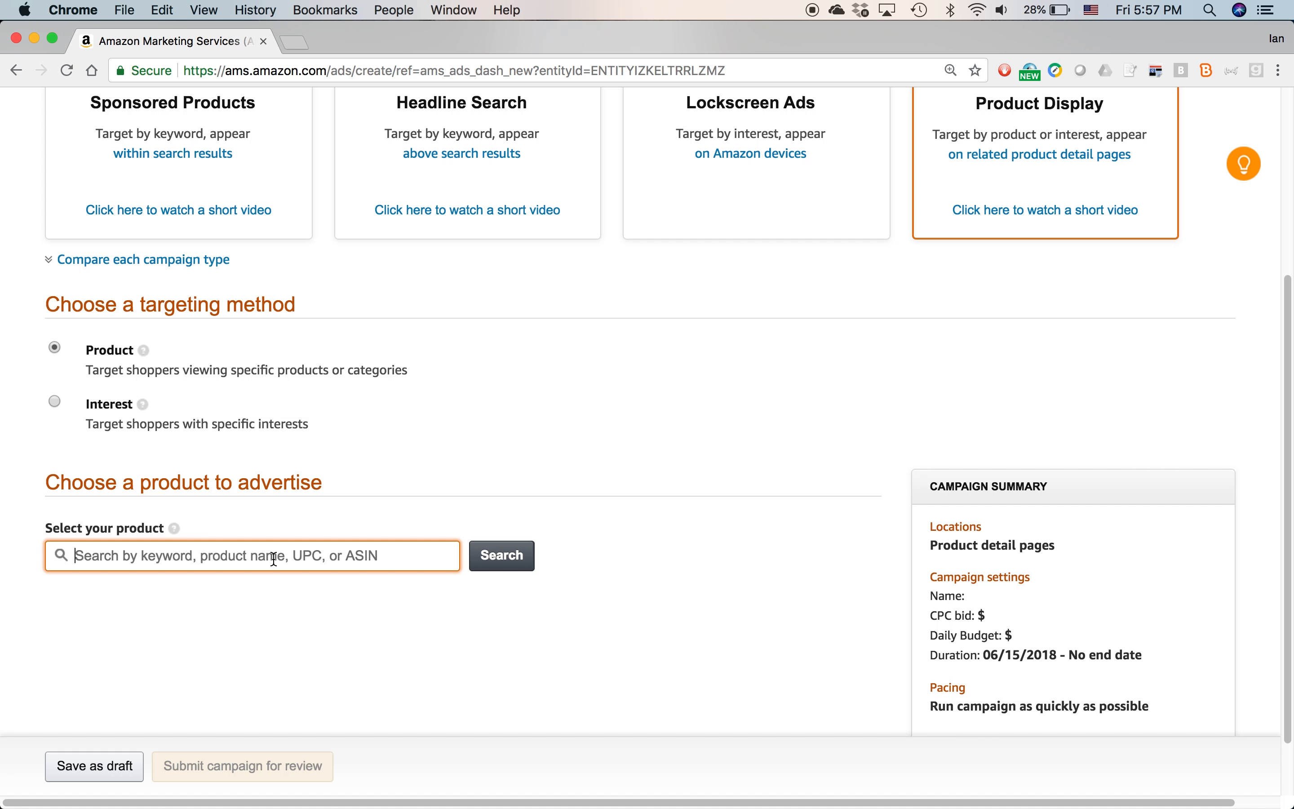
type("linkedin in 0")
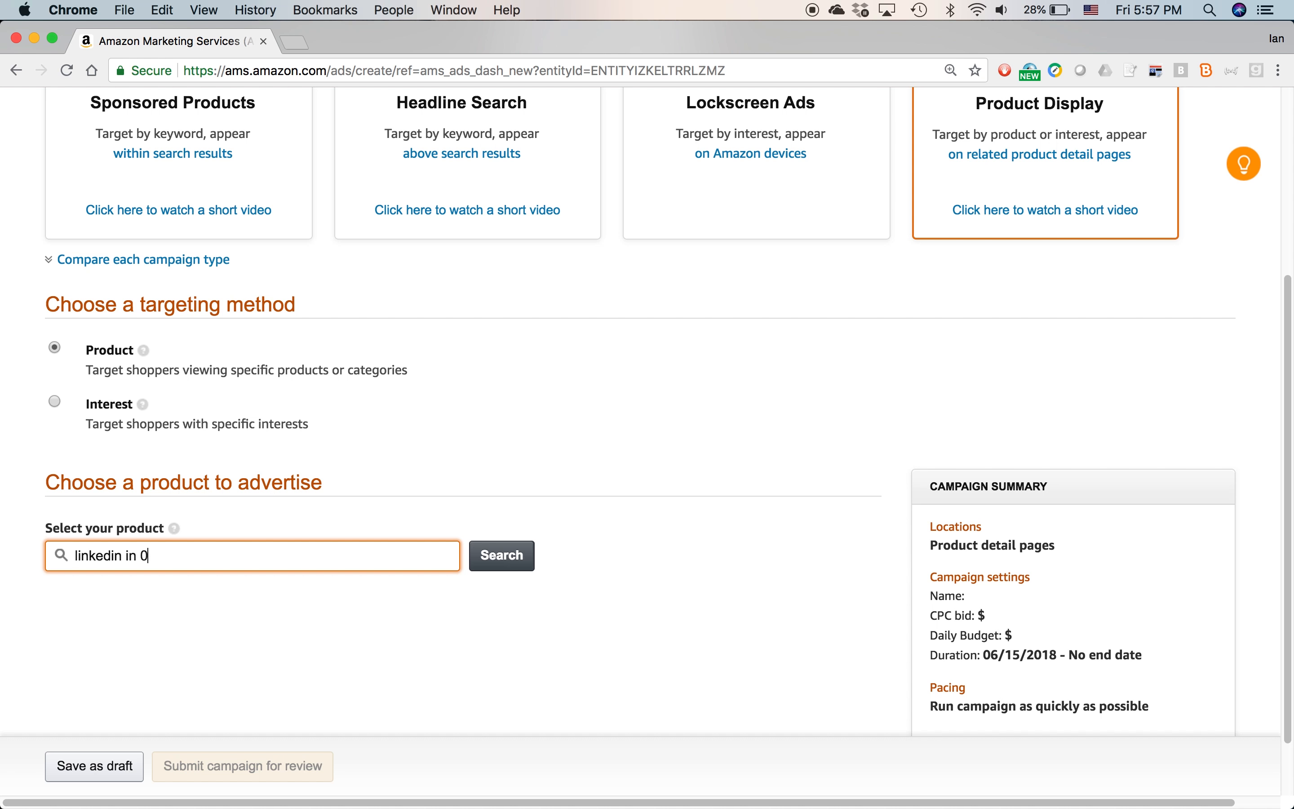
key("BackSpace")
type("30 minutes")
left_click(514, 557)
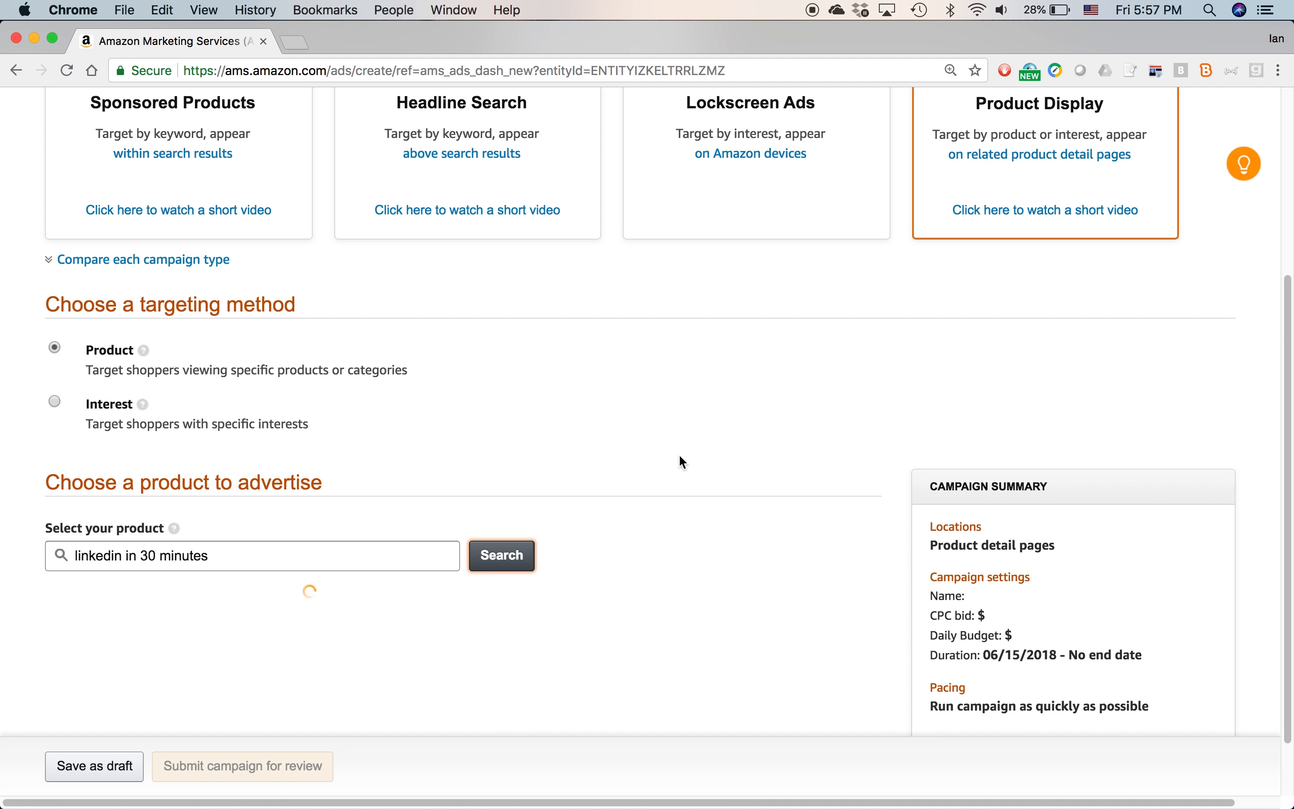
scroll(679, 459, "down", 3)
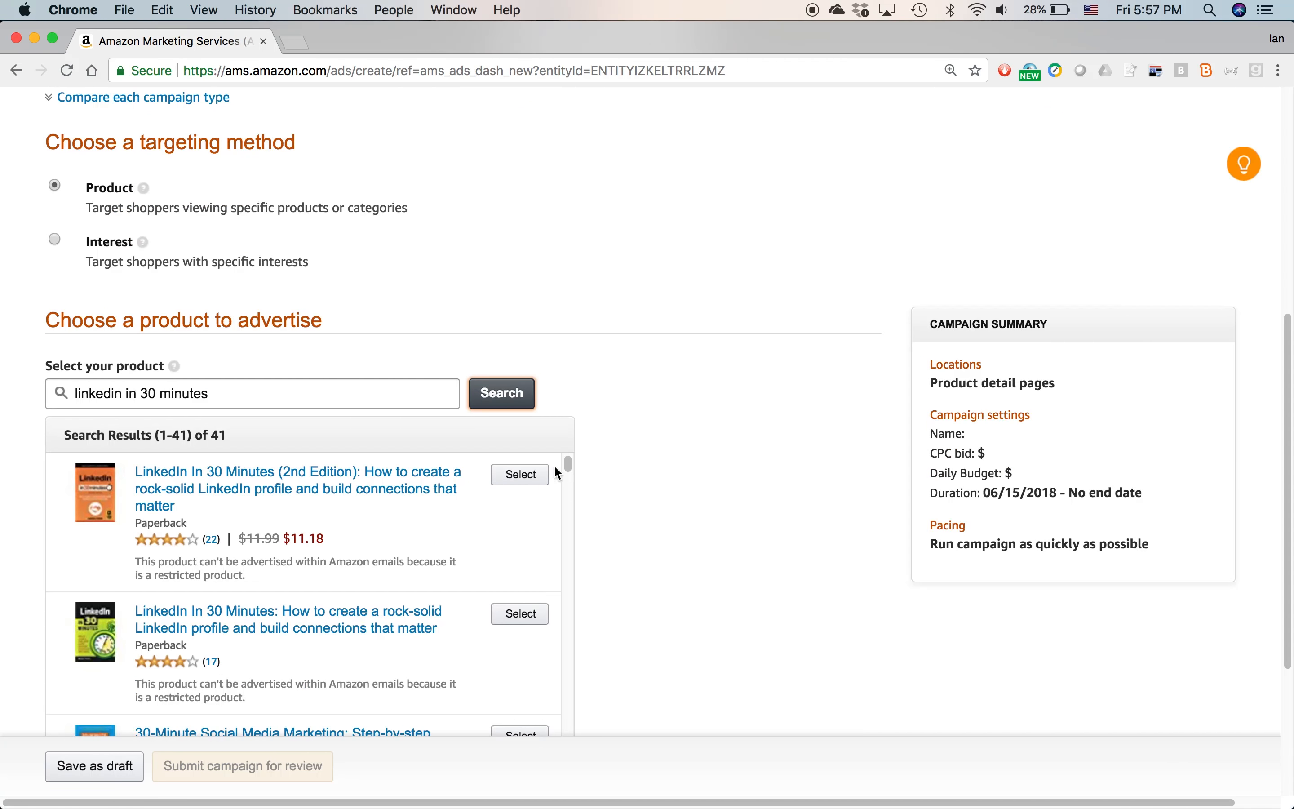
left_click(522, 472)
Try targeting related categories, removing Internet & Social Media from the selected categories and adding it back.
scroll(658, 425, "down", 3)
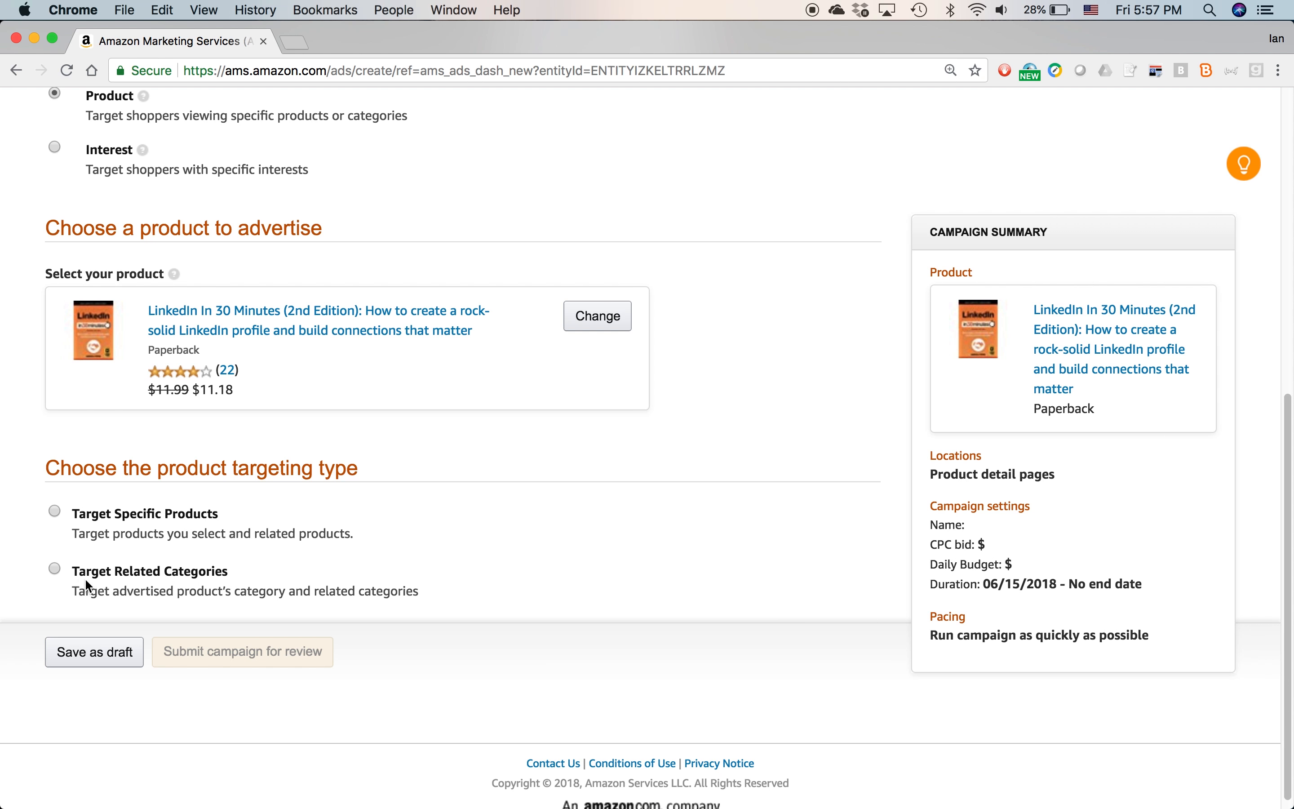
left_click(55, 569)
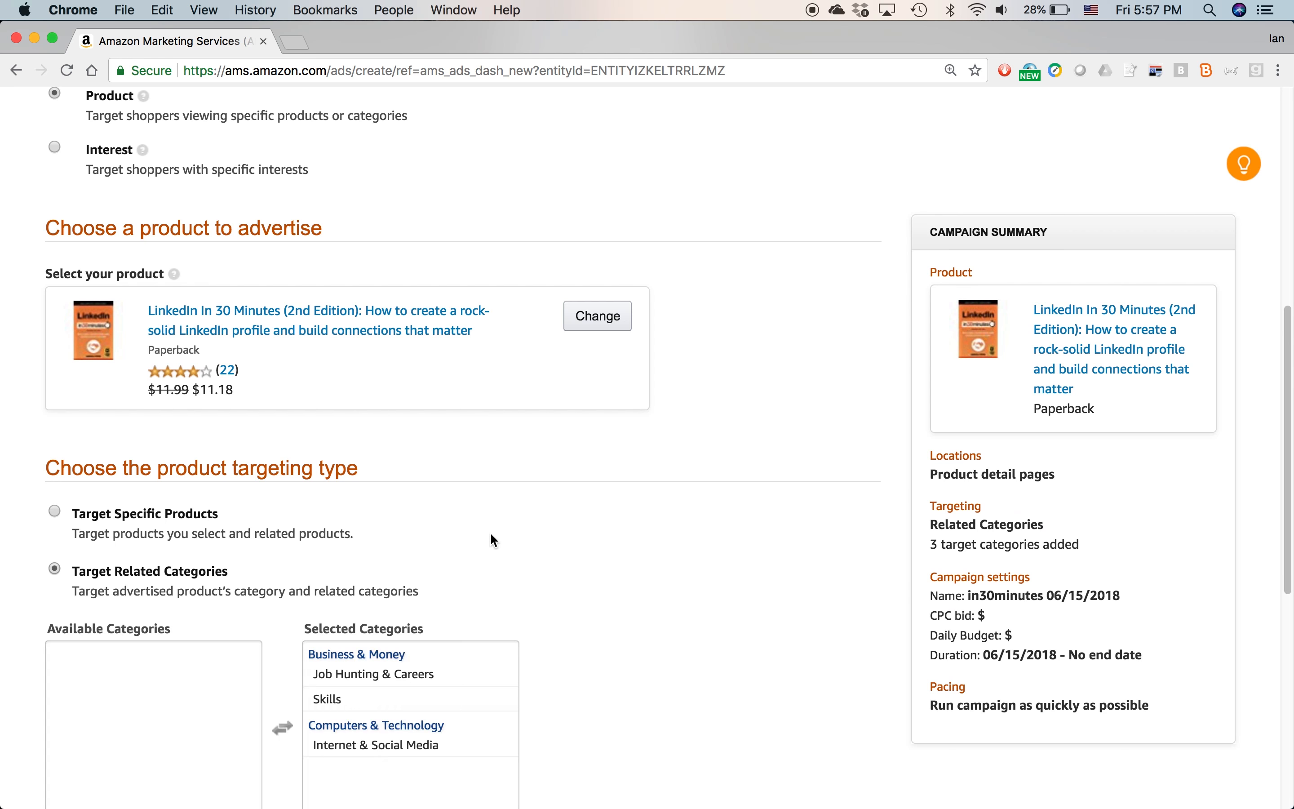
scroll(511, 537, "down", 4)
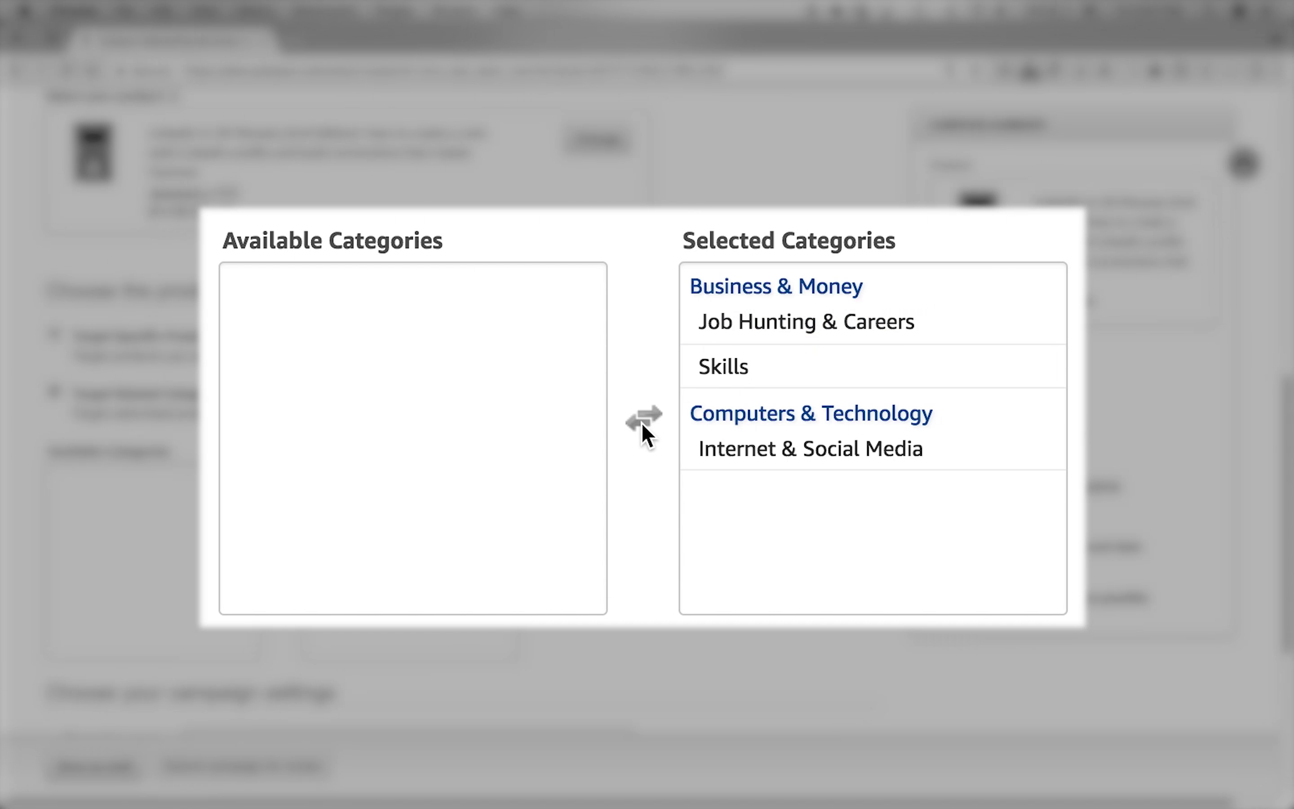
left_click(760, 459)
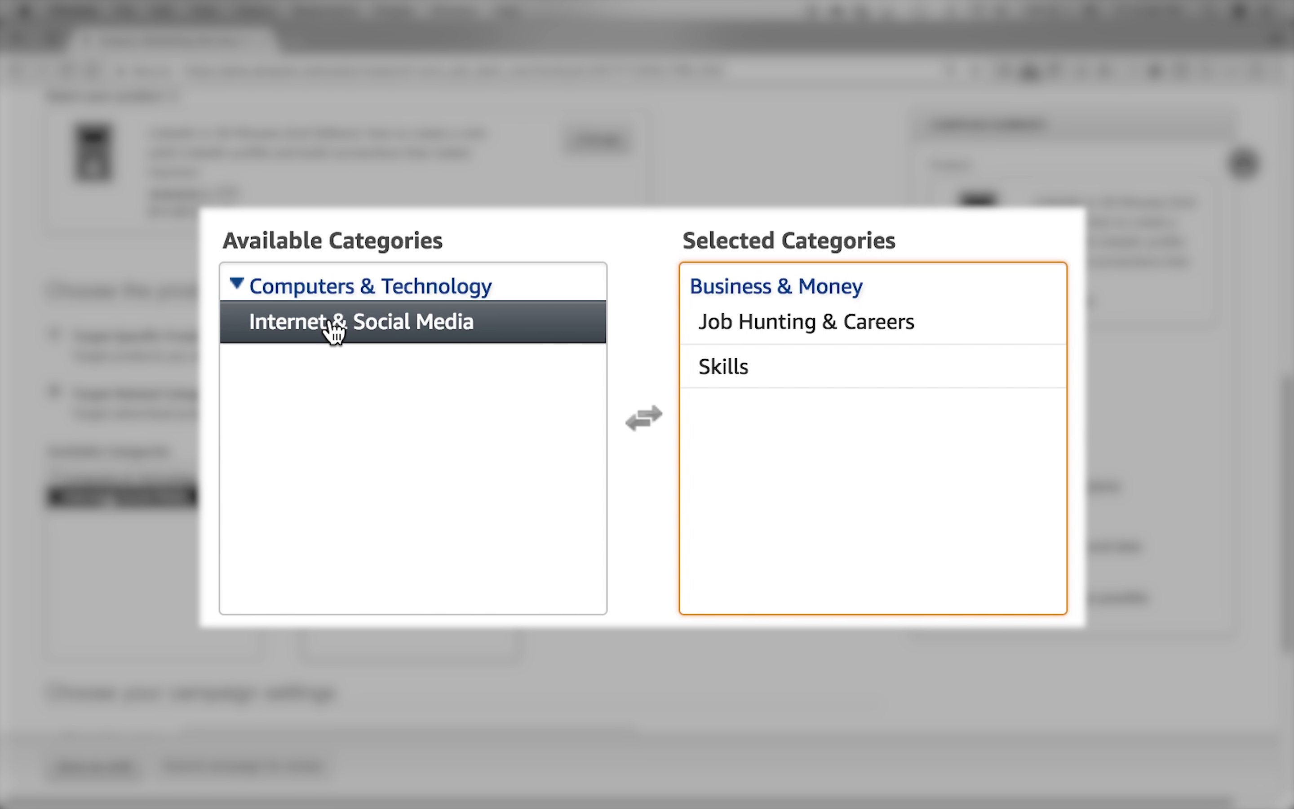
left_click(363, 321)
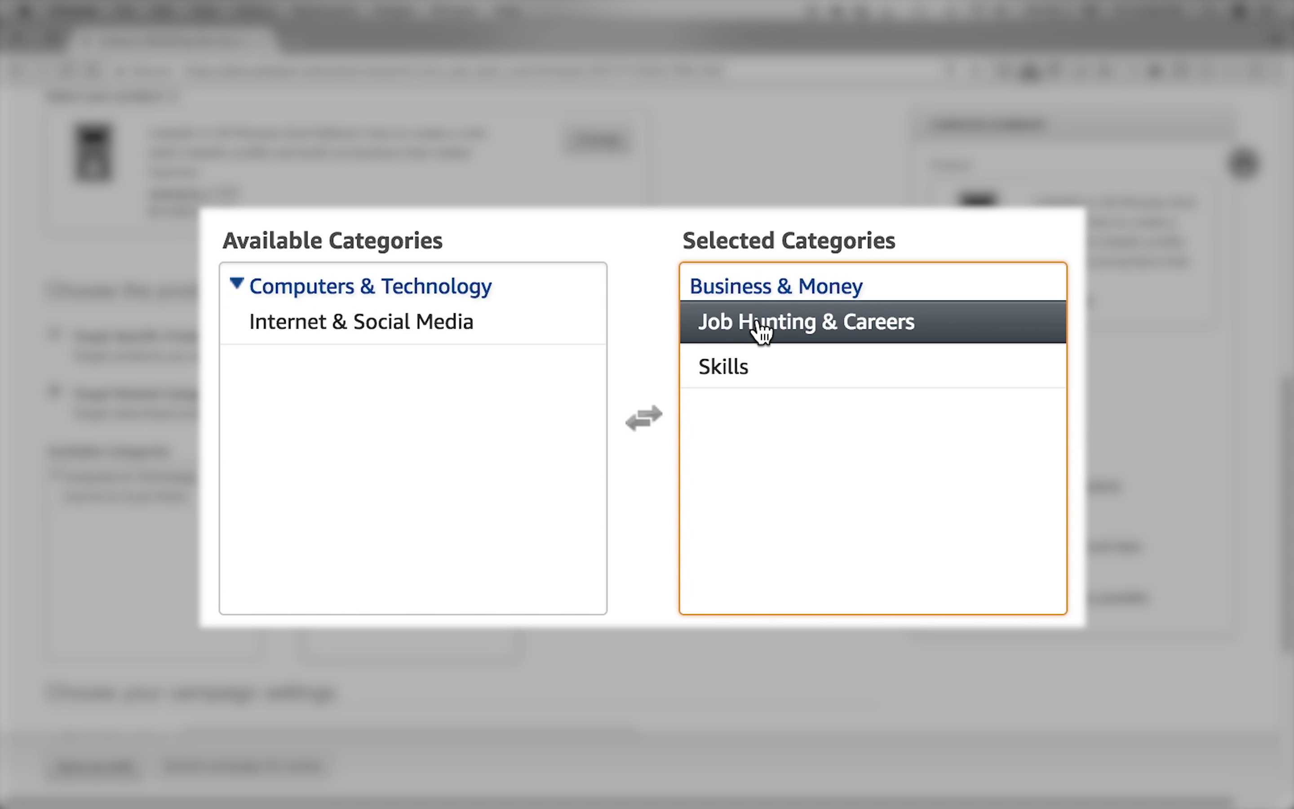
left_click(431, 324)
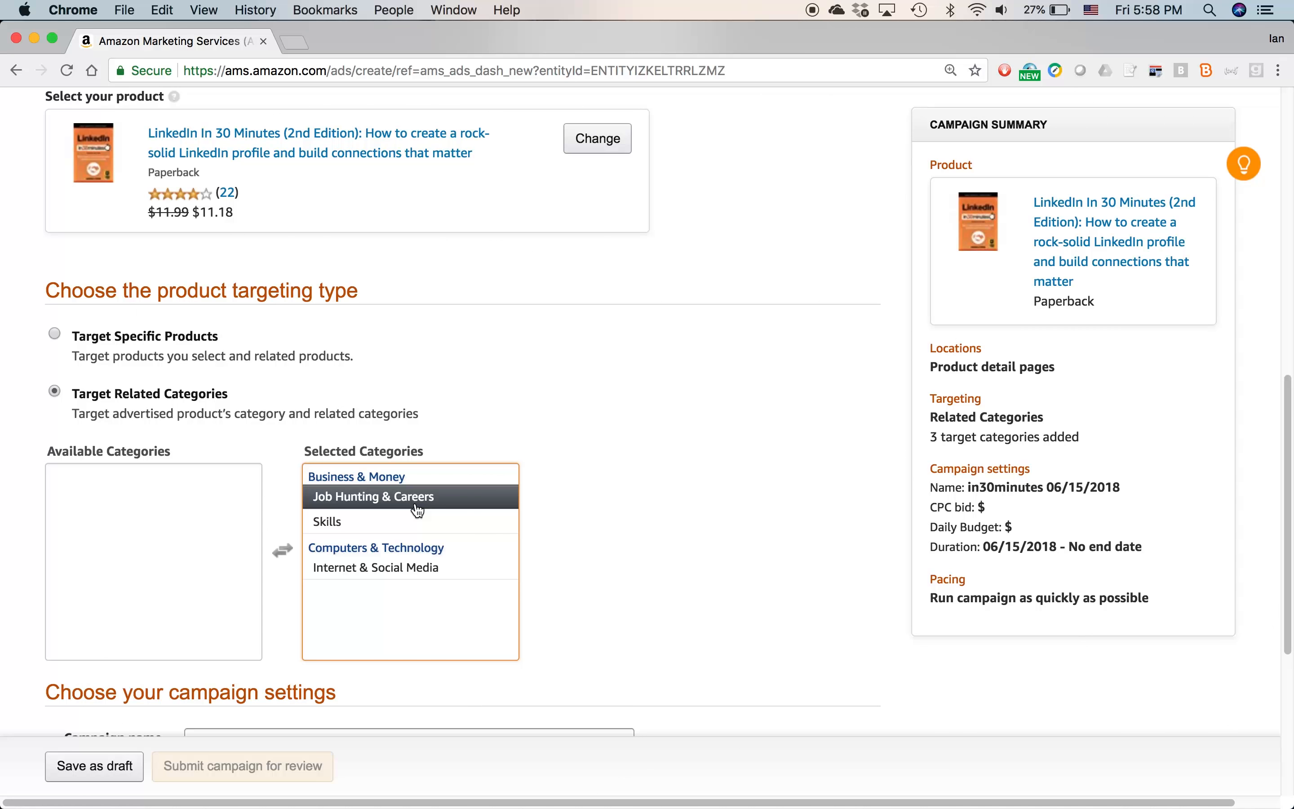
Review the campaign's targeting method and set the product targeting type to Target Specific Products.
scroll(610, 512, "up", 2)
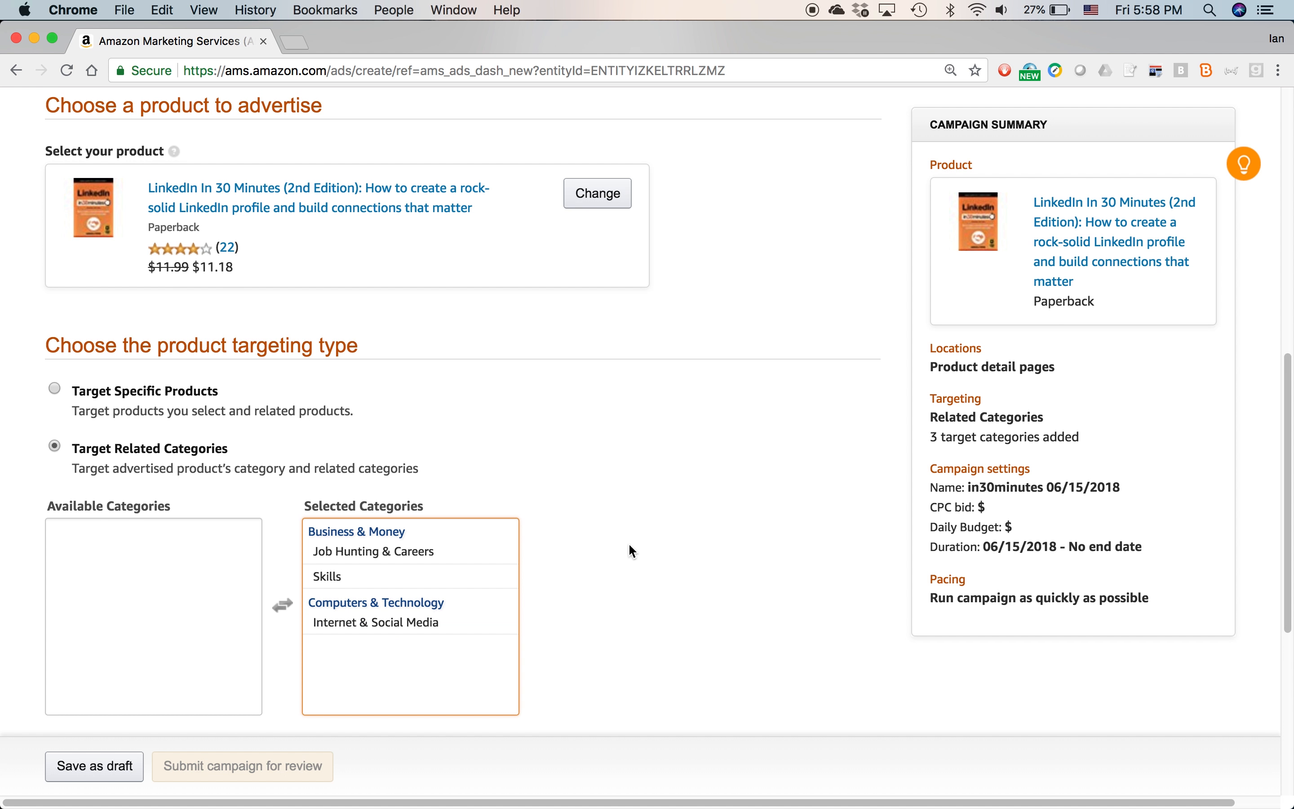
scroll(631, 551, "up", 3)
scroll(632, 546, "up", 5)
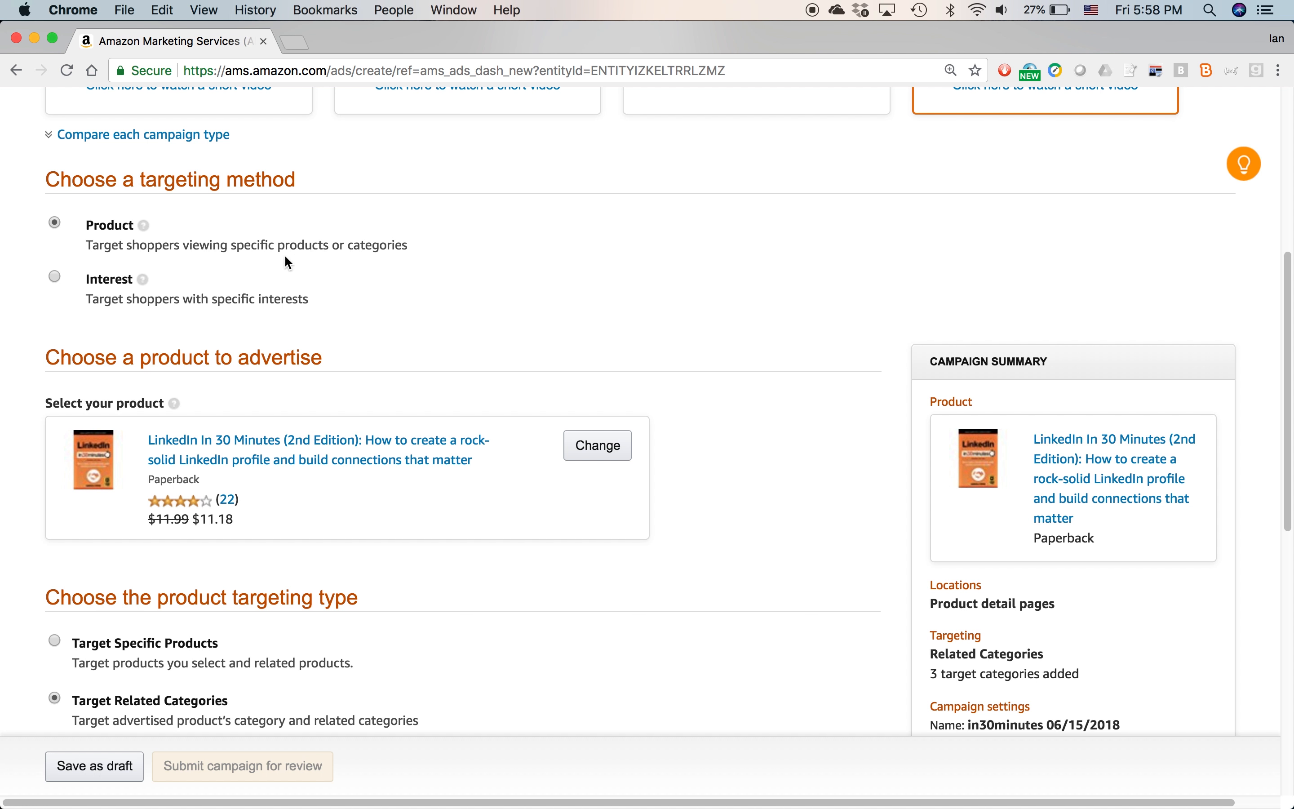
scroll(281, 250, "down", 5)
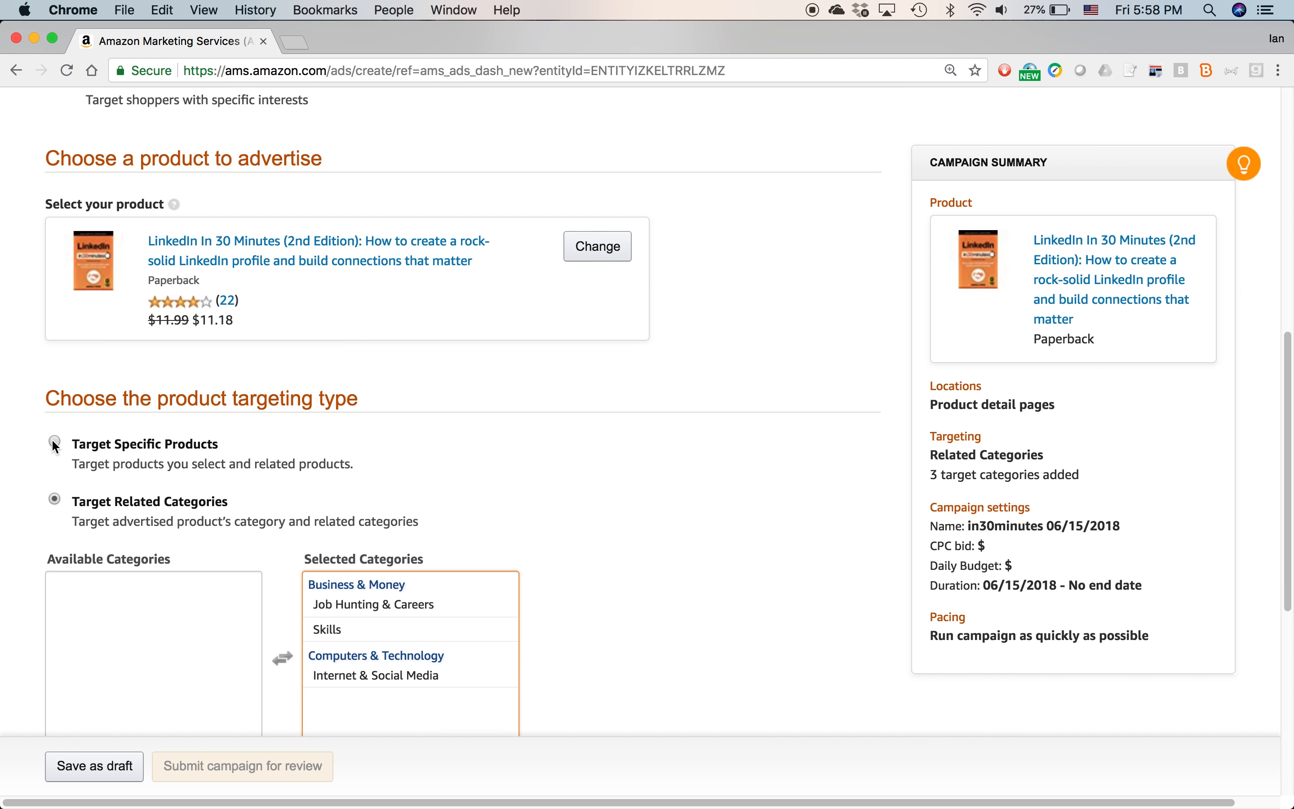
left_click(54, 440)
Search for "linkedin books" to find specific products to target.
scroll(254, 466, "down", 1)
scroll(255, 469, "down", 2)
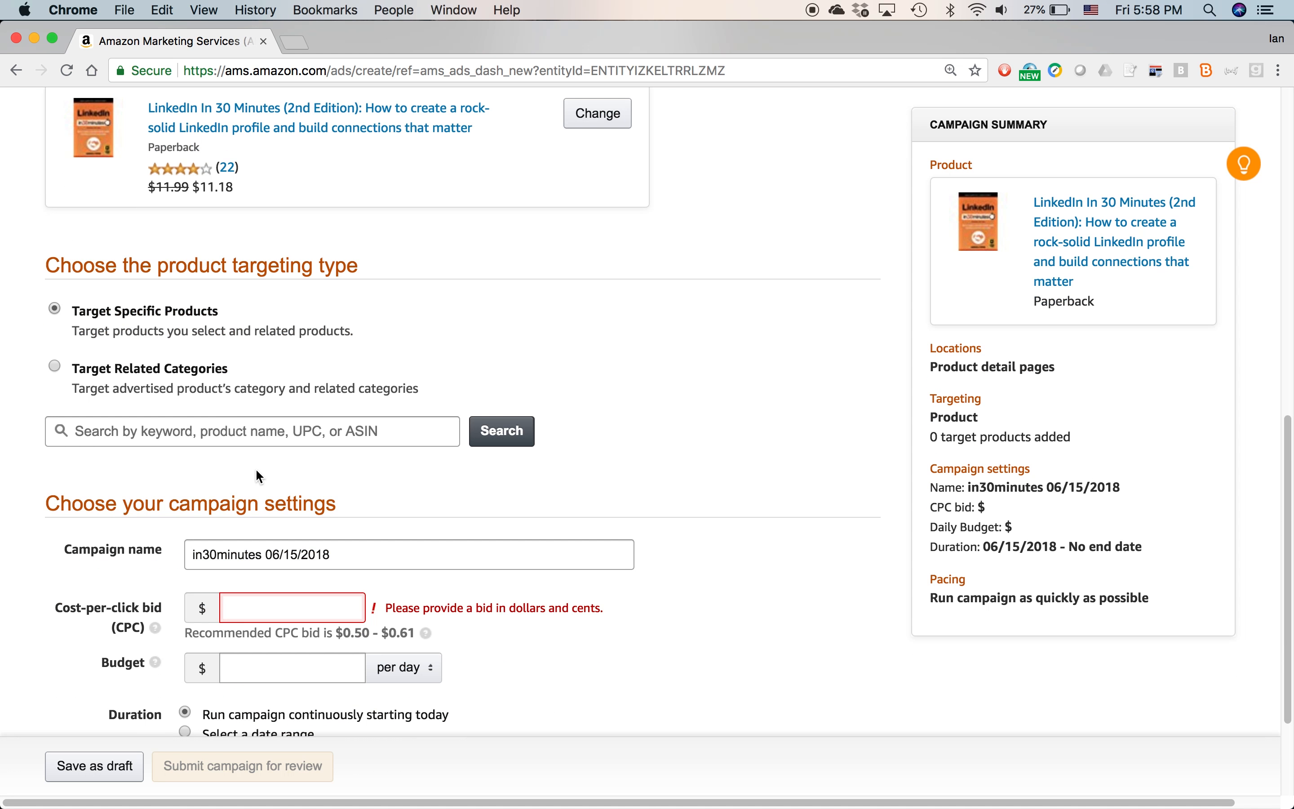
left_click(142, 432)
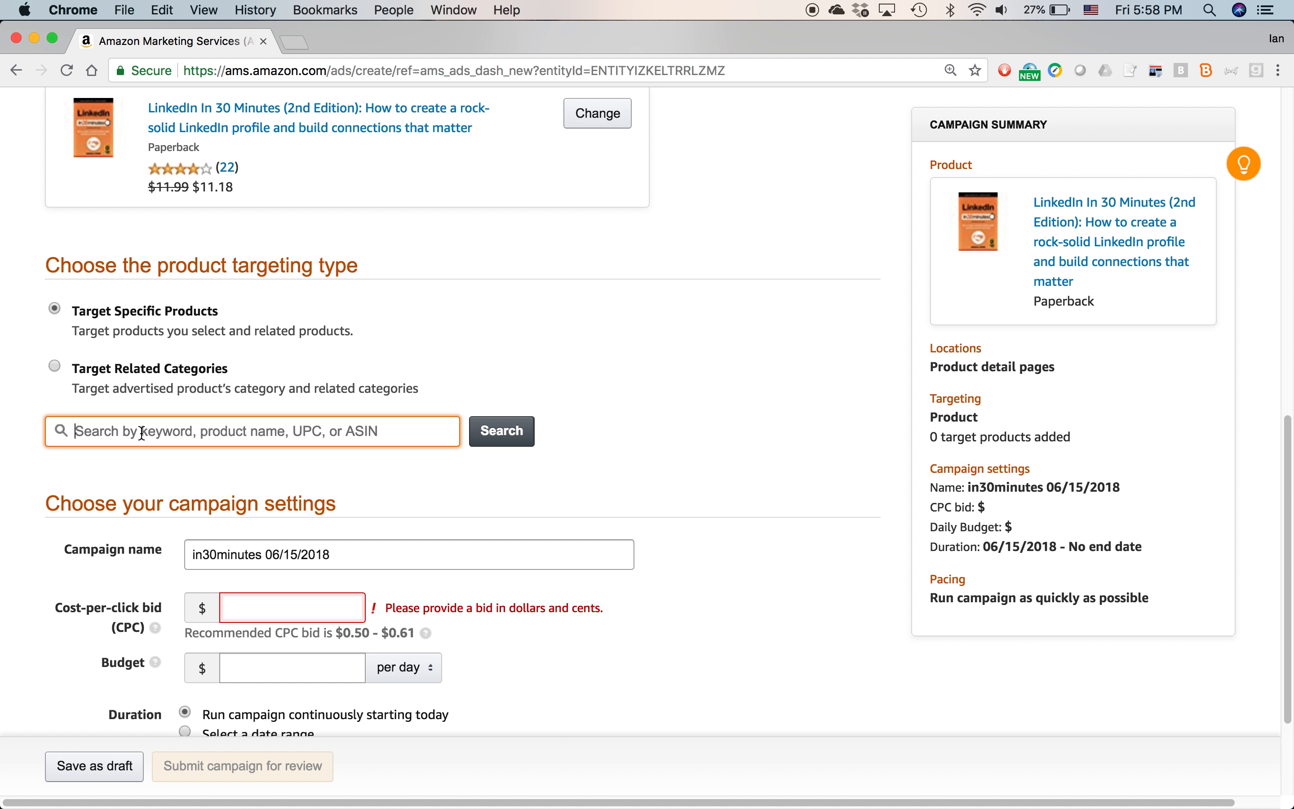
type("li")
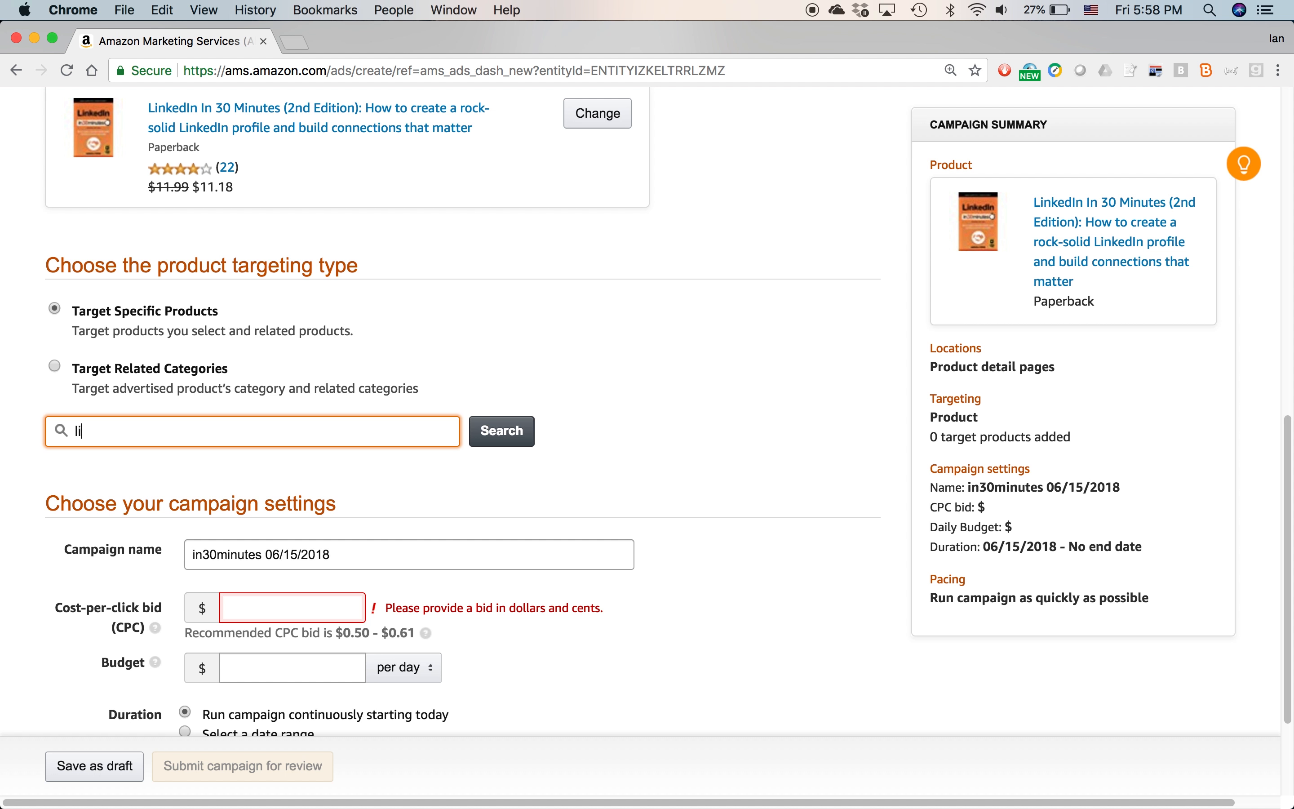
type("nkedin boosks")
left_click(522, 425)
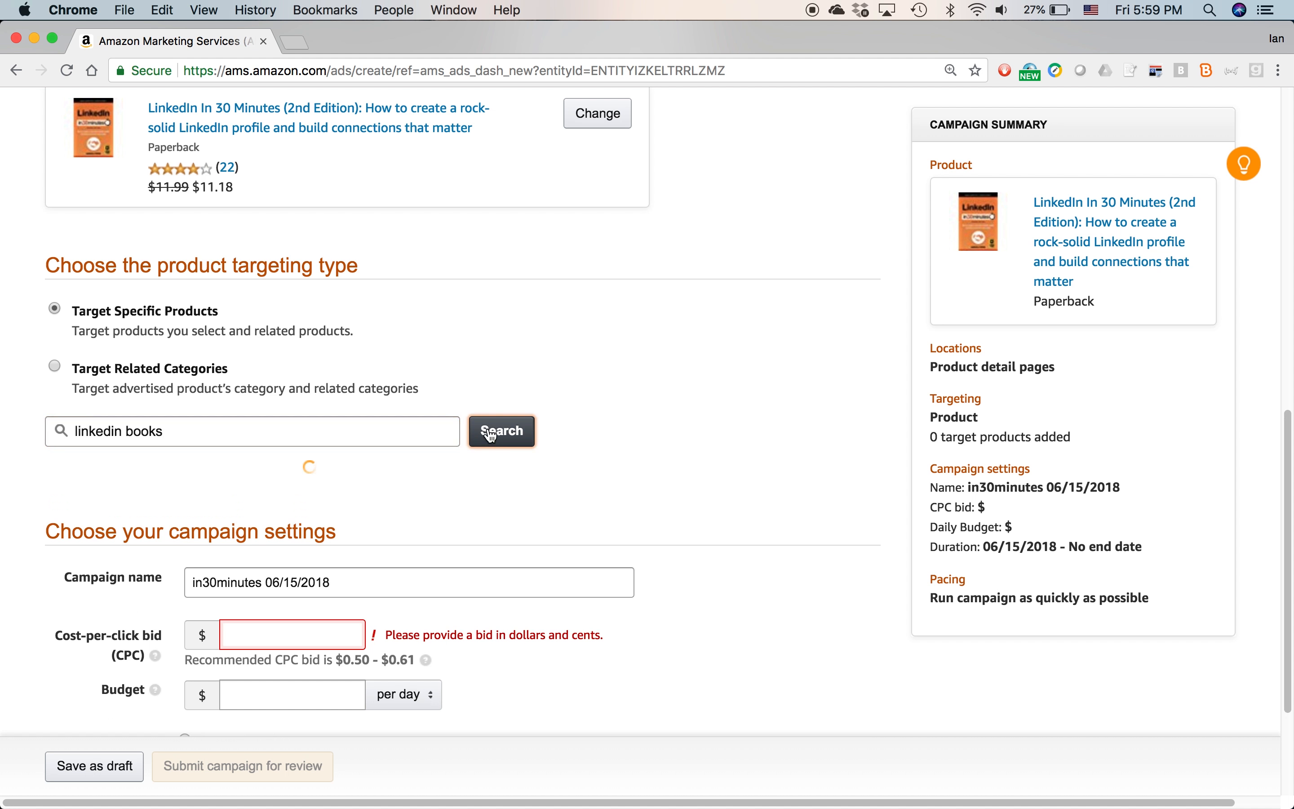
Add all products from every results page of the "linkedin books" search to the list of target products.
scroll(524, 422, "down", 3)
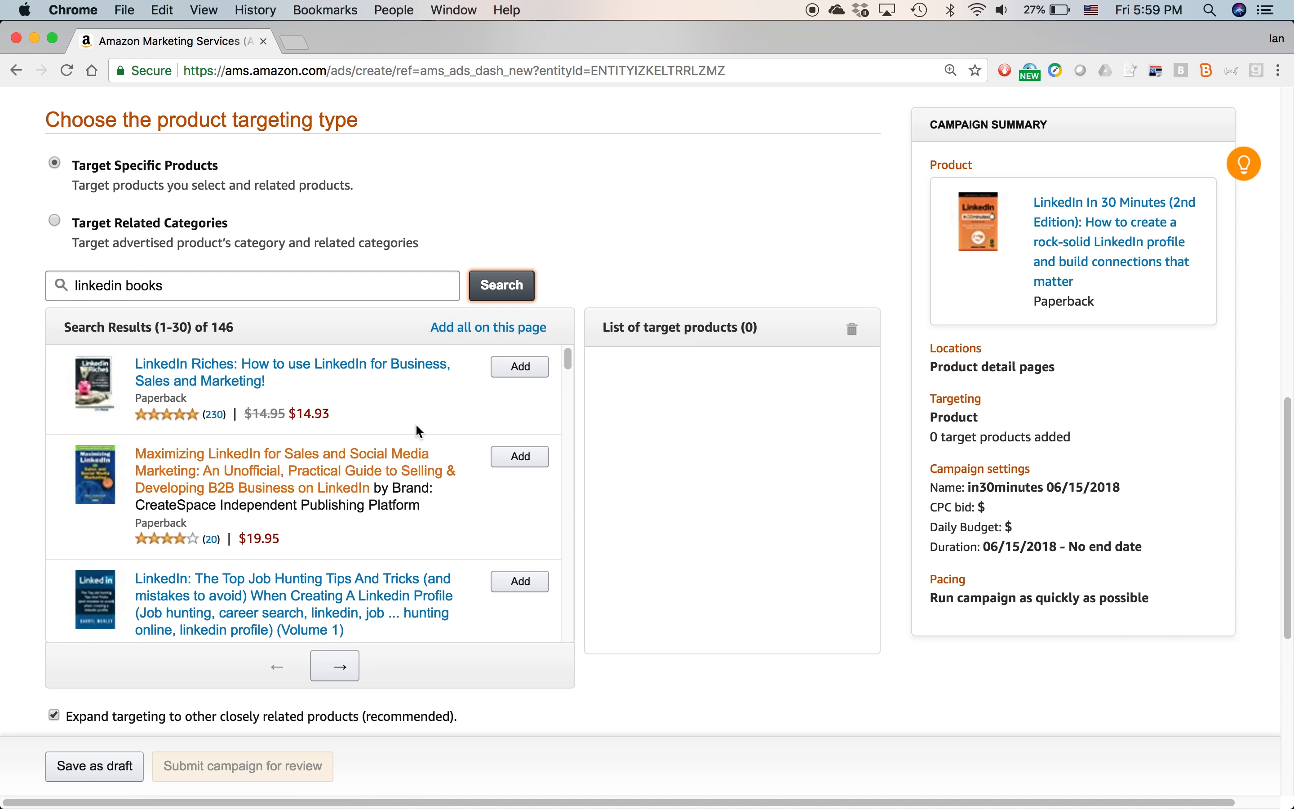
left_click_drag(569, 356, 544, 340)
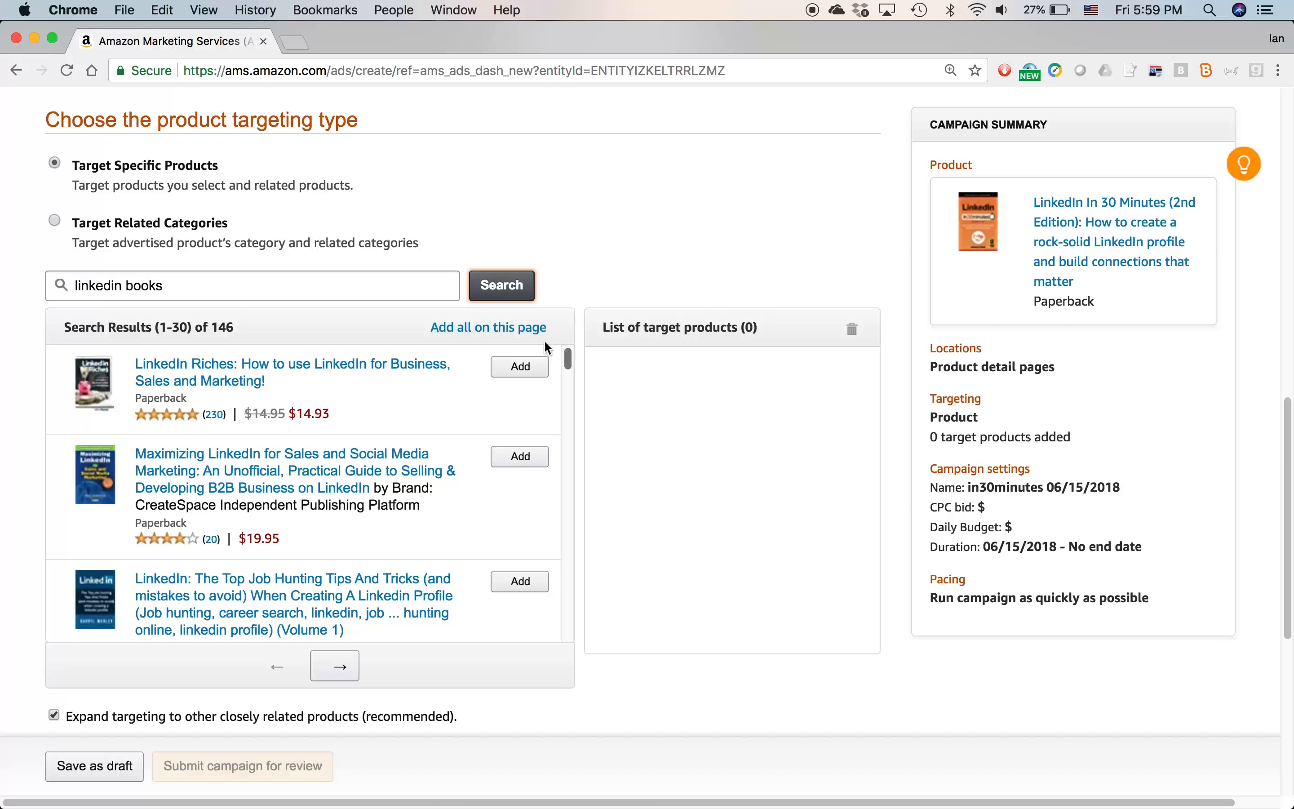
left_click(489, 328)
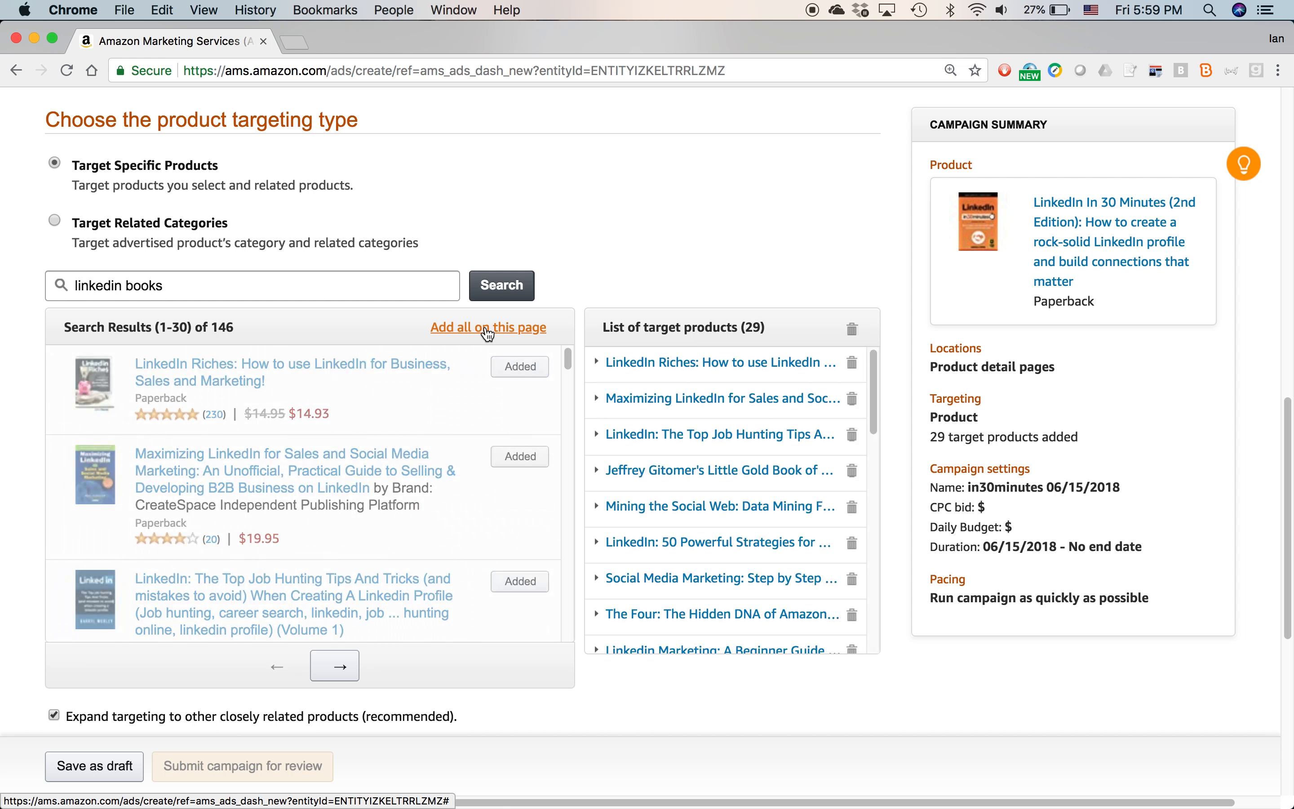
left_click(337, 667)
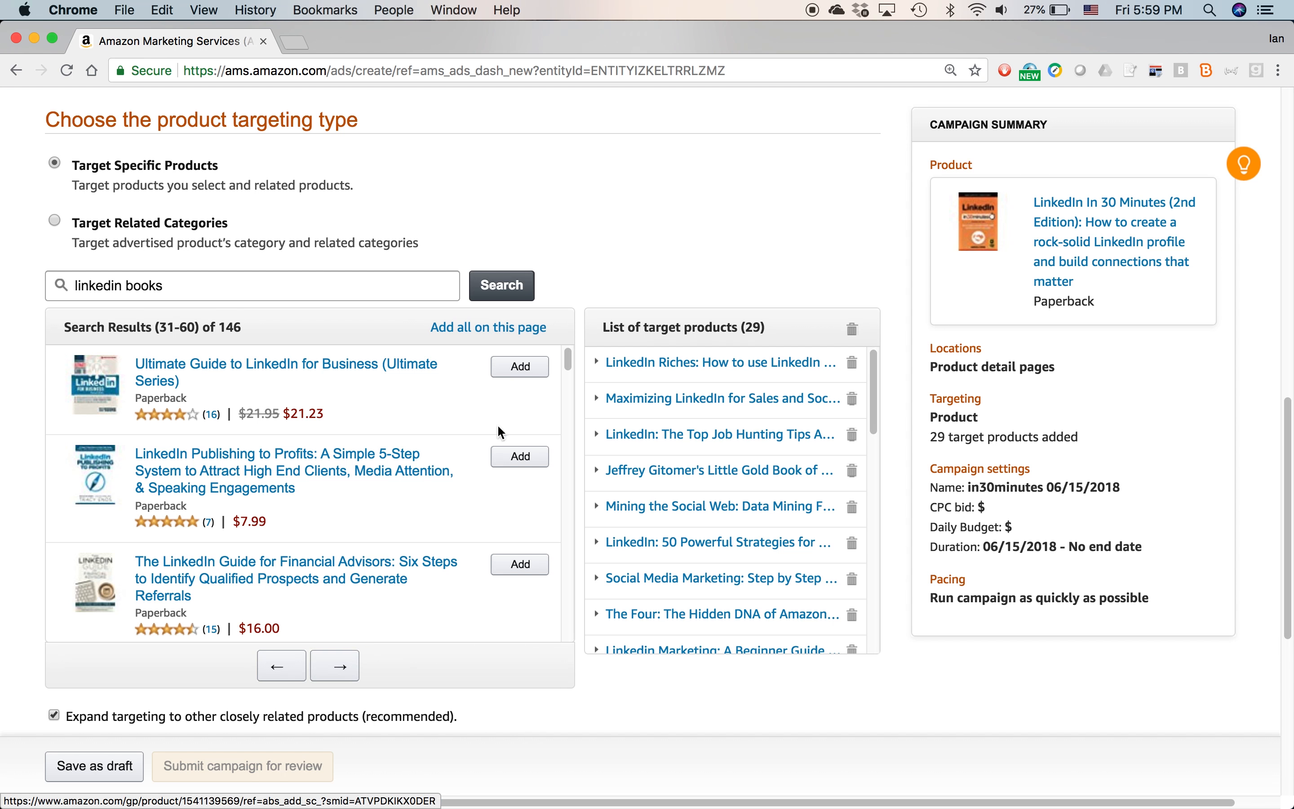
left_click(499, 334)
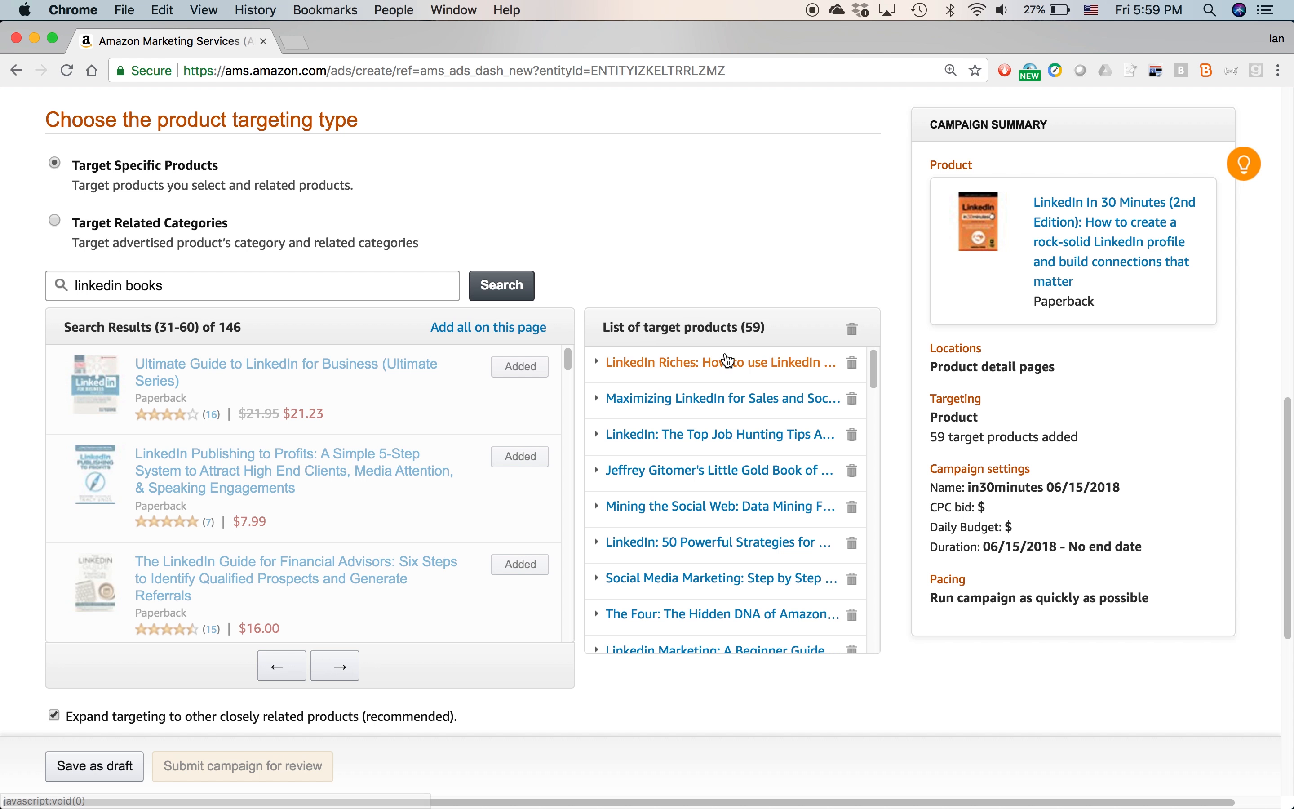
left_click(340, 671)
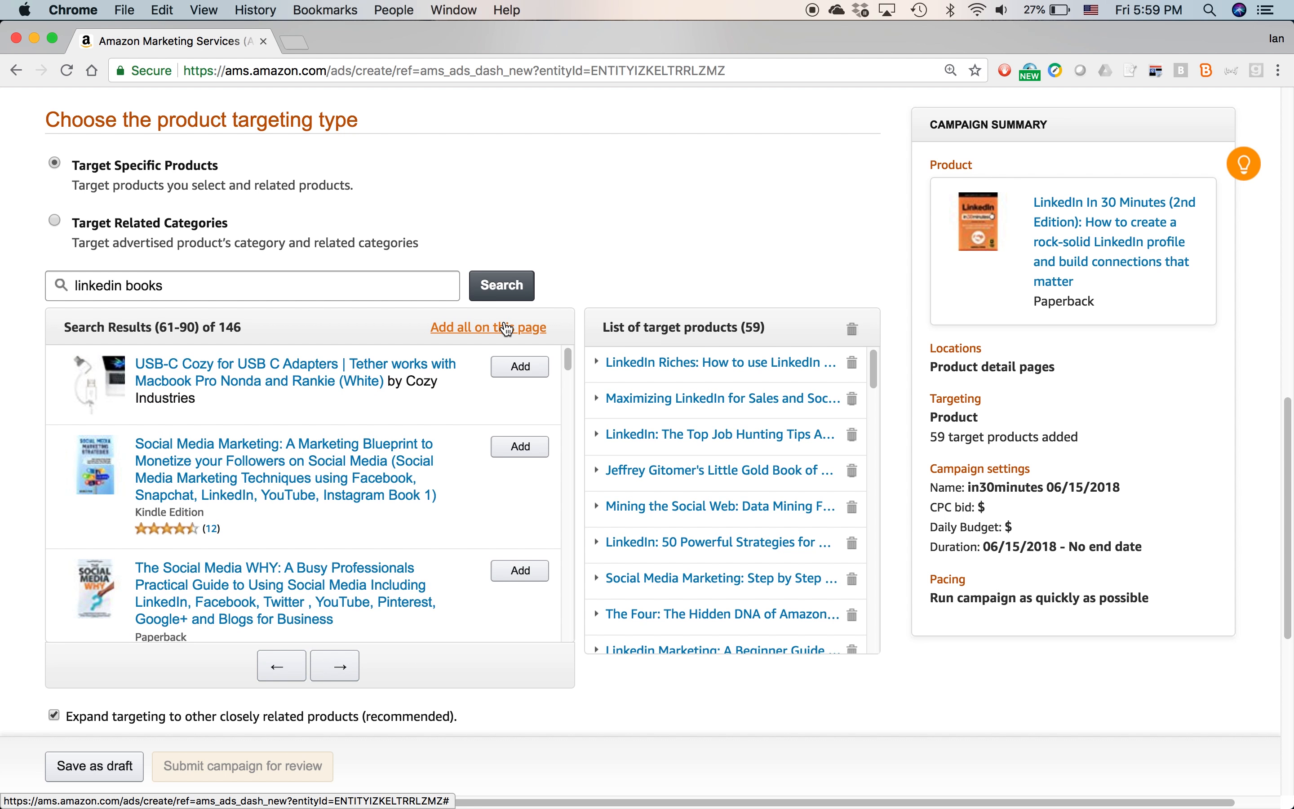
left_click(471, 328)
left_click(336, 665)
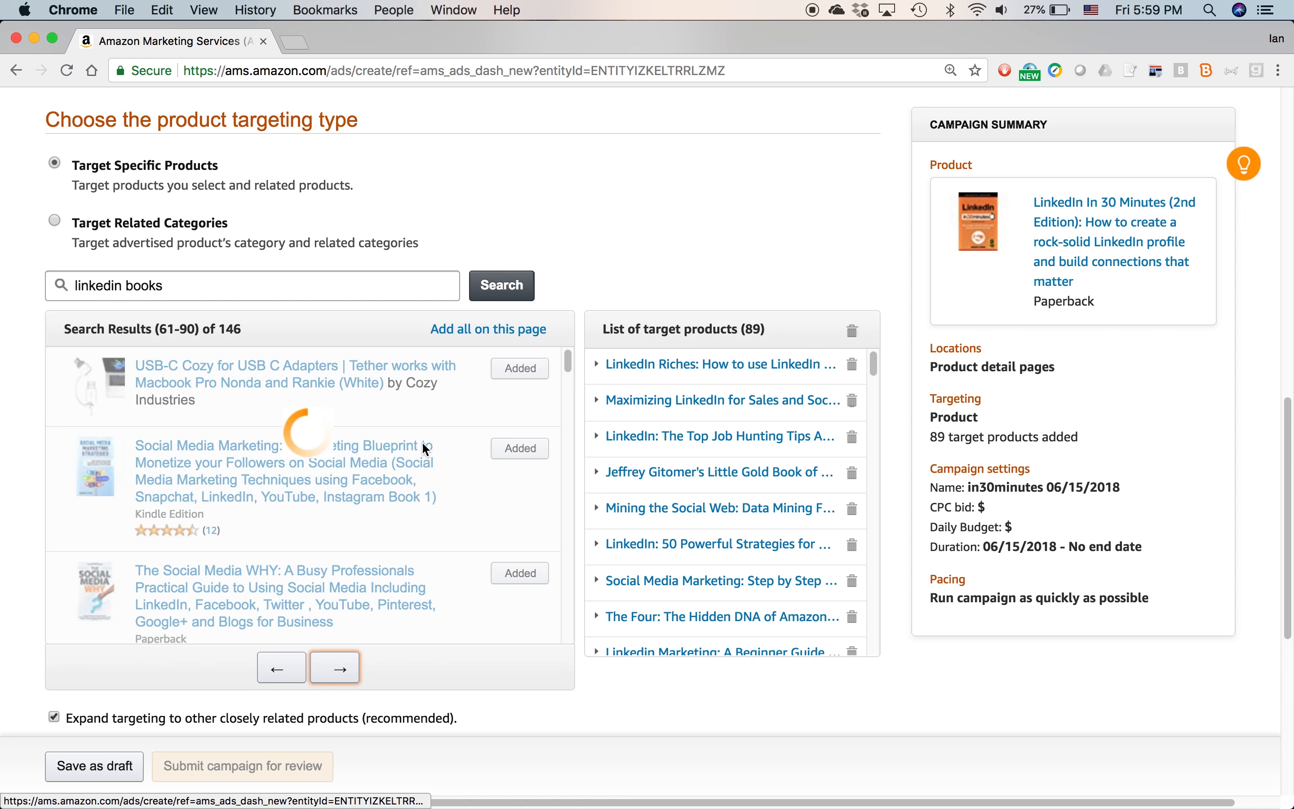
left_click(469, 338)
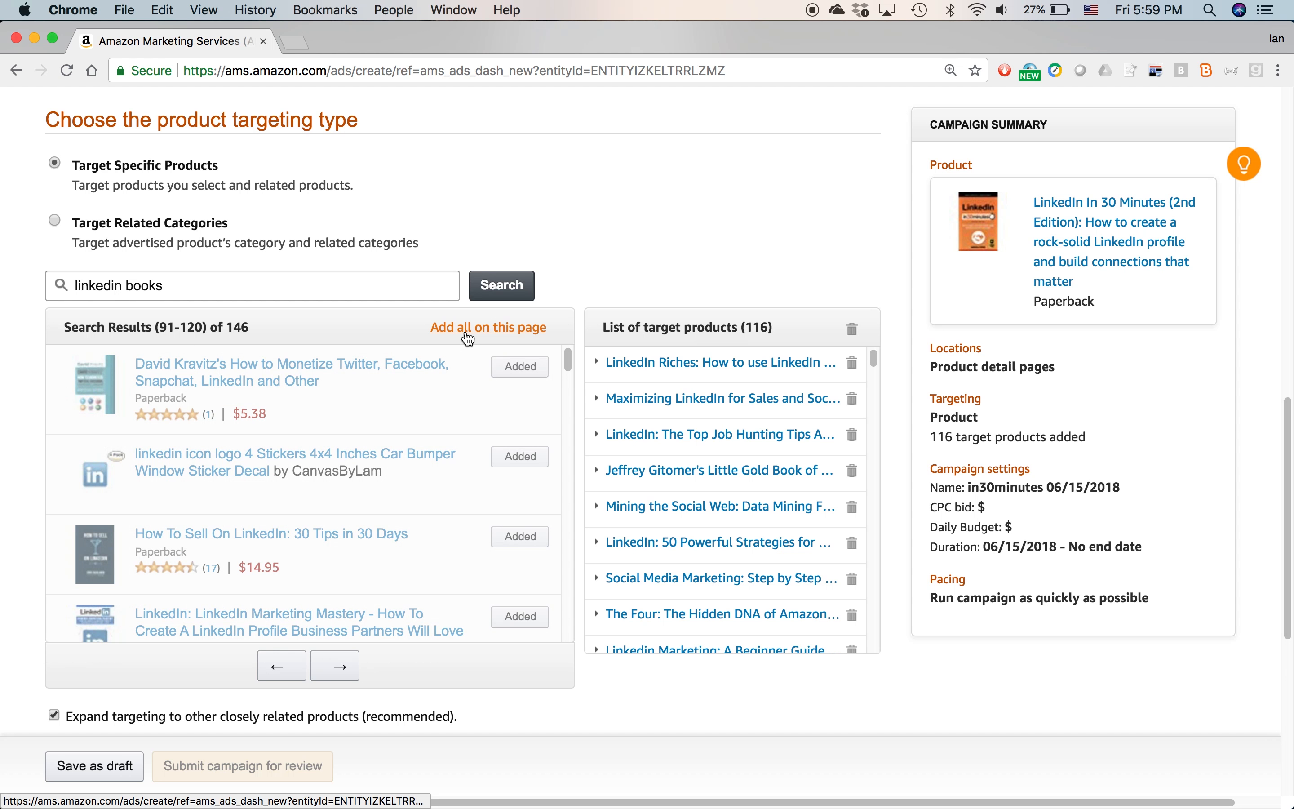
left_click(335, 666)
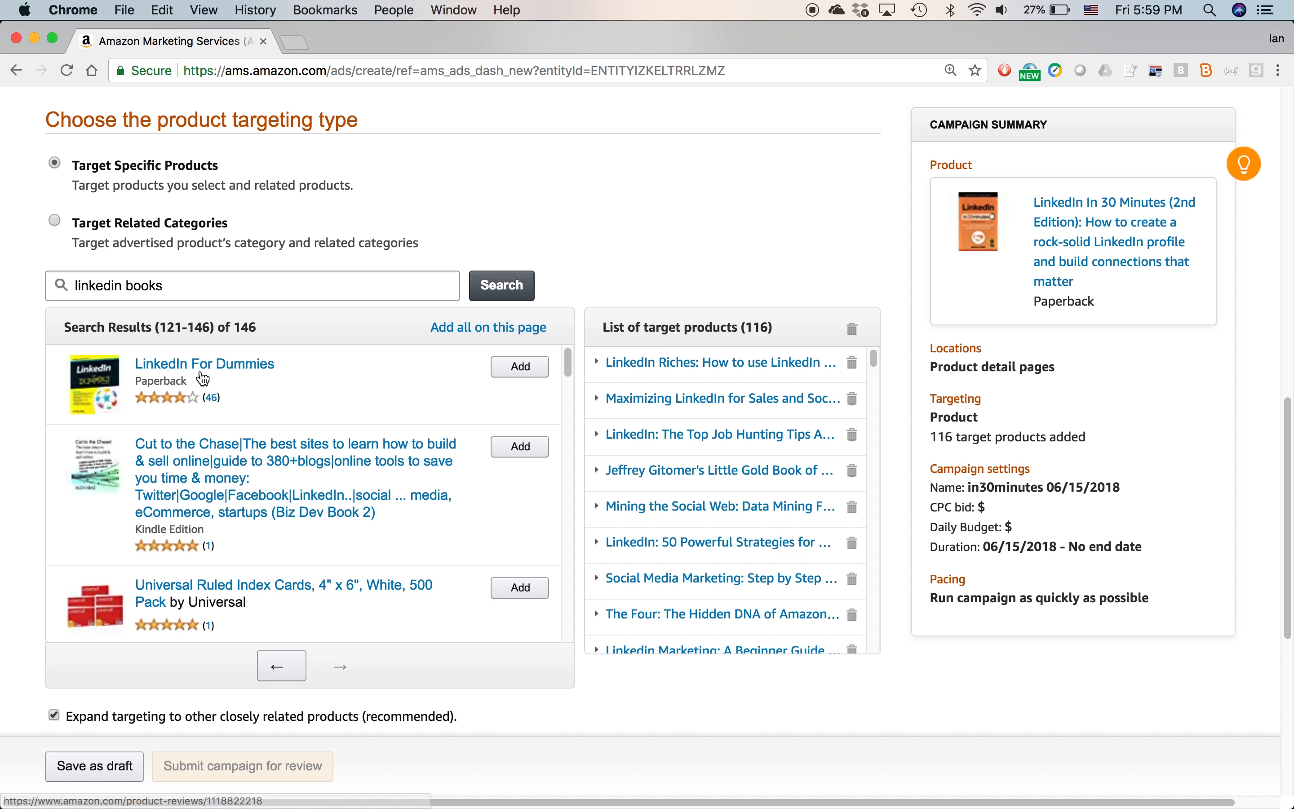
left_click(458, 332)
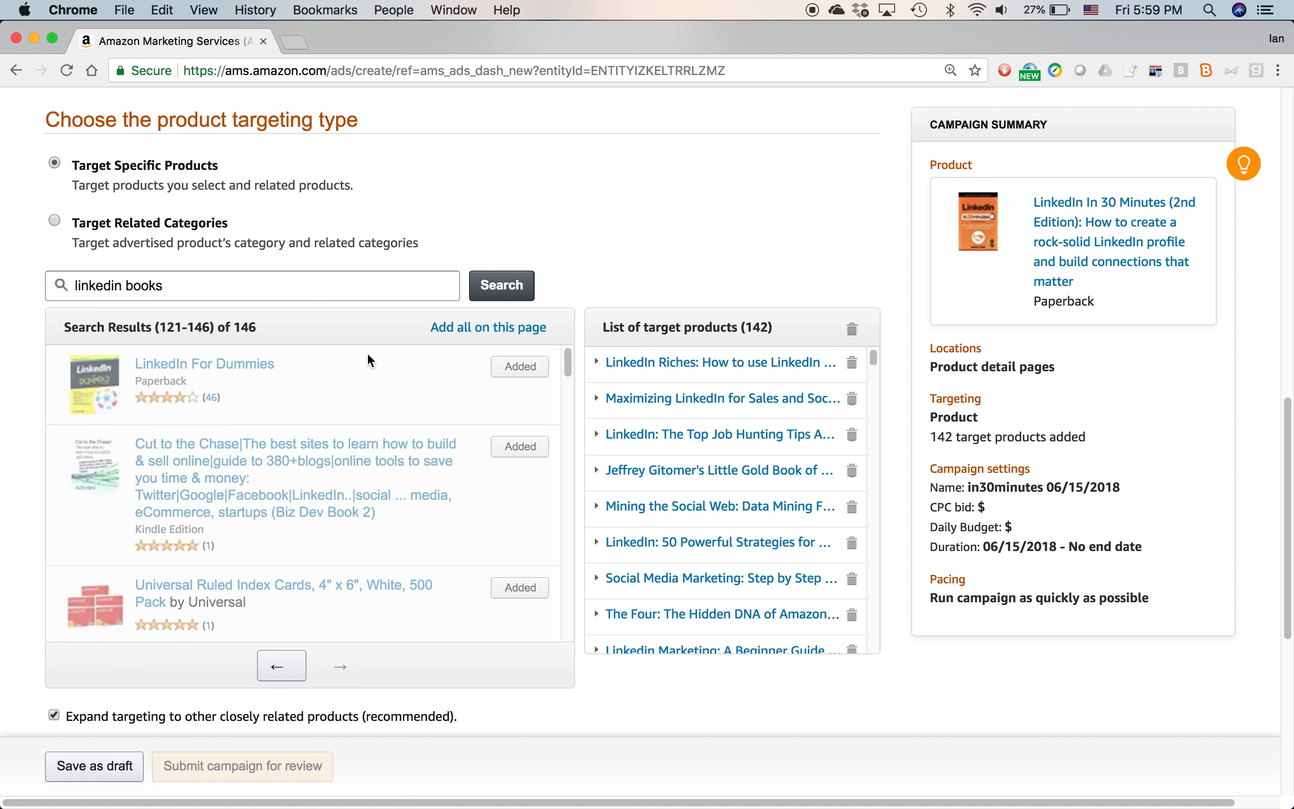
Search for "office jobs" and add all products on the first two results pages to the target list.
triple_click(118, 287)
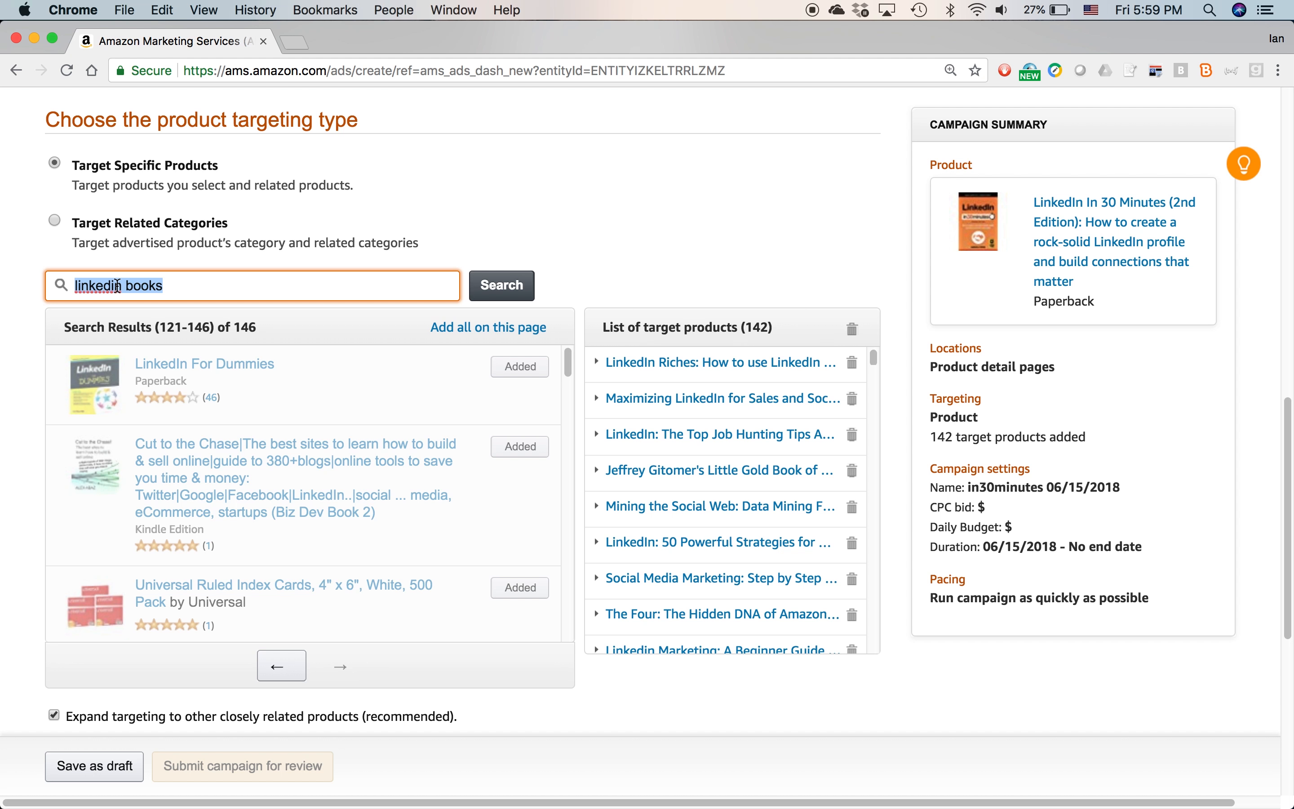
type("office")
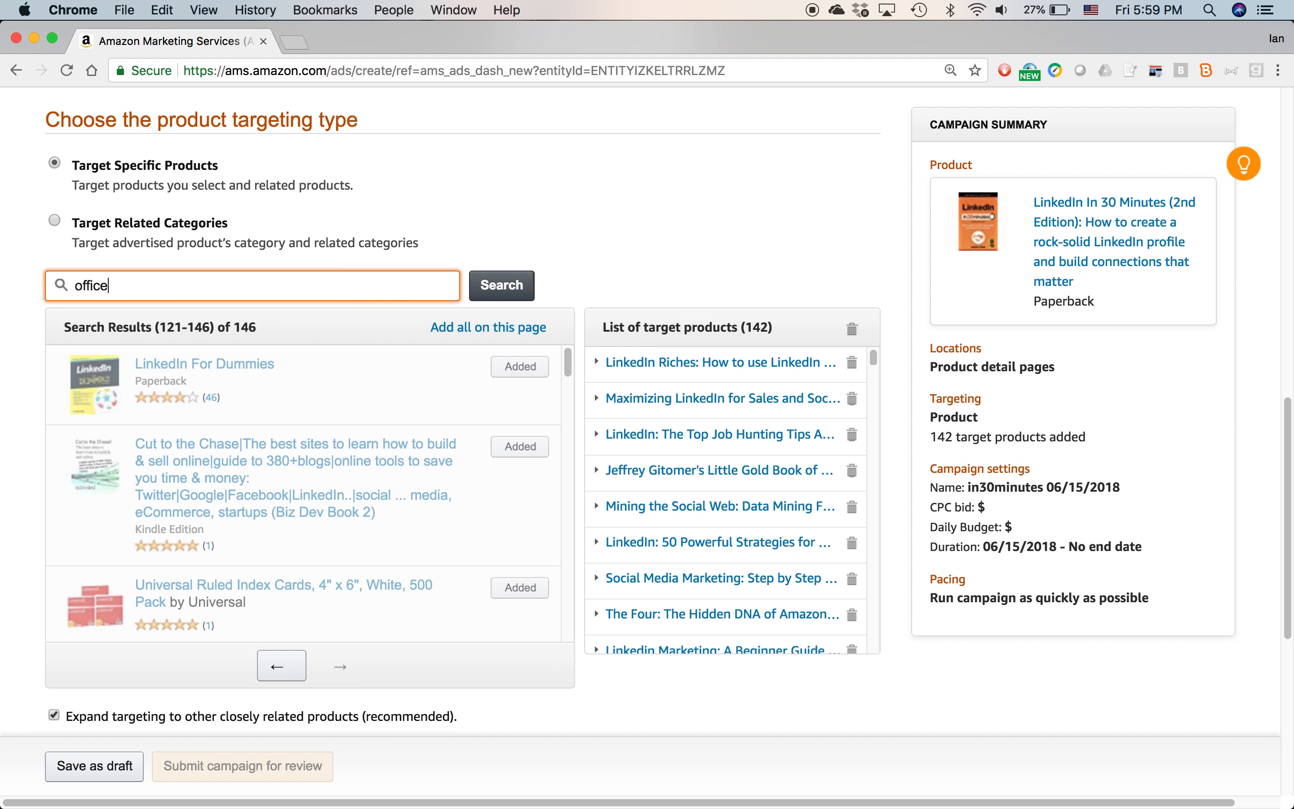
type(" jobs")
left_click(504, 294)
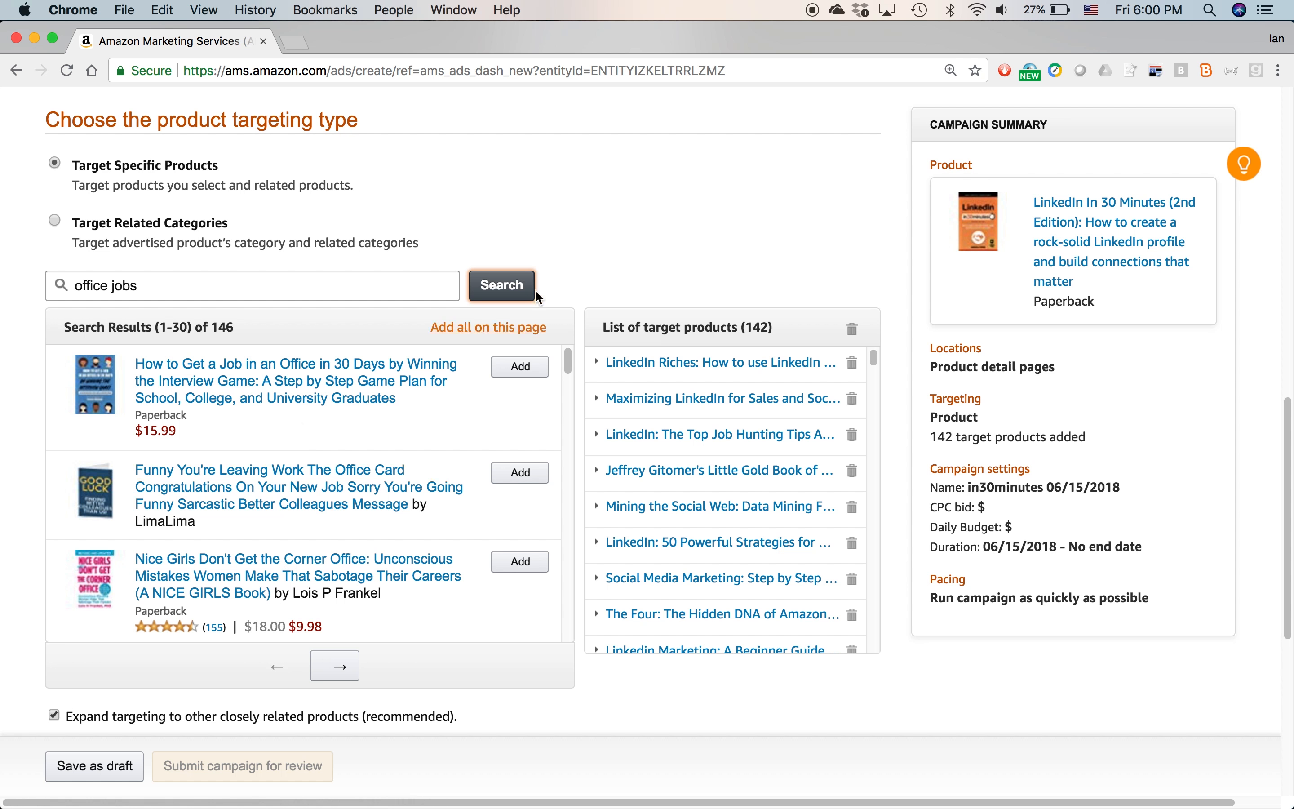
left_click(462, 329)
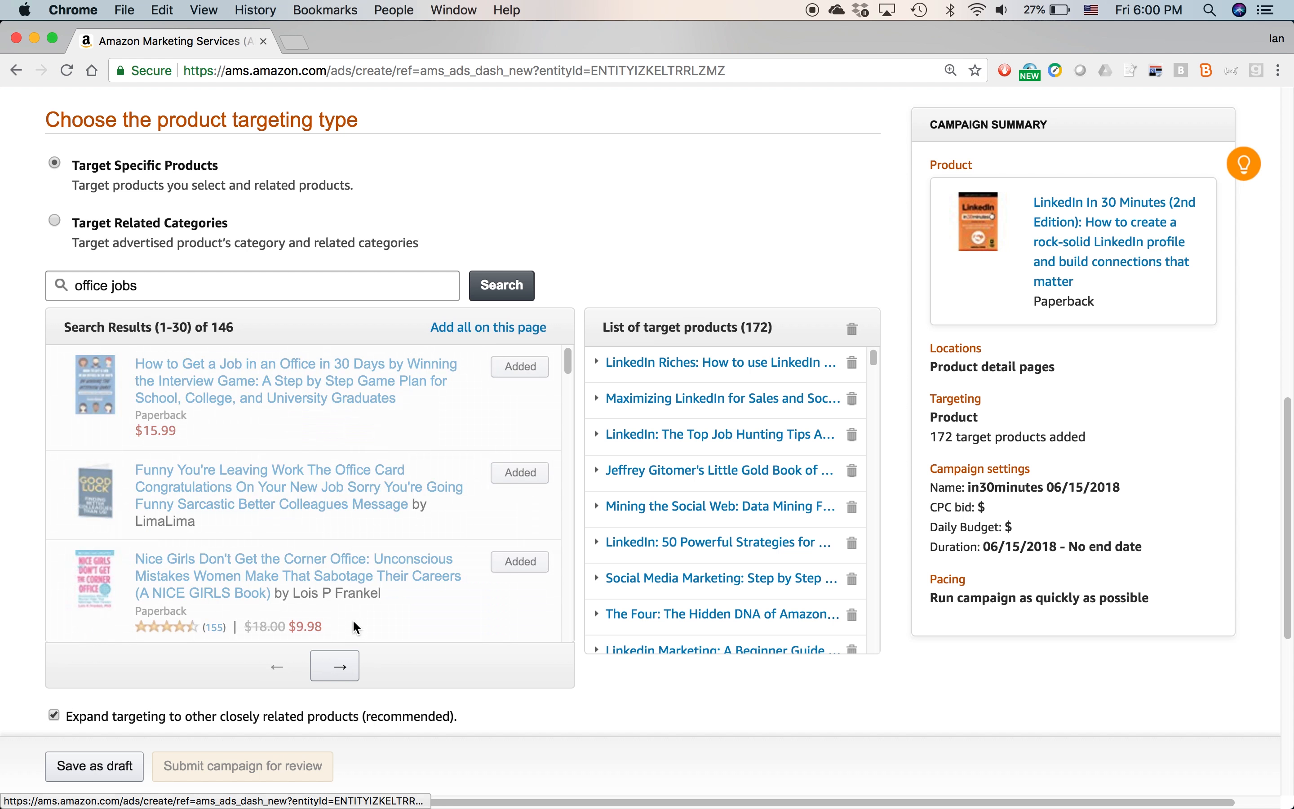
left_click(335, 666)
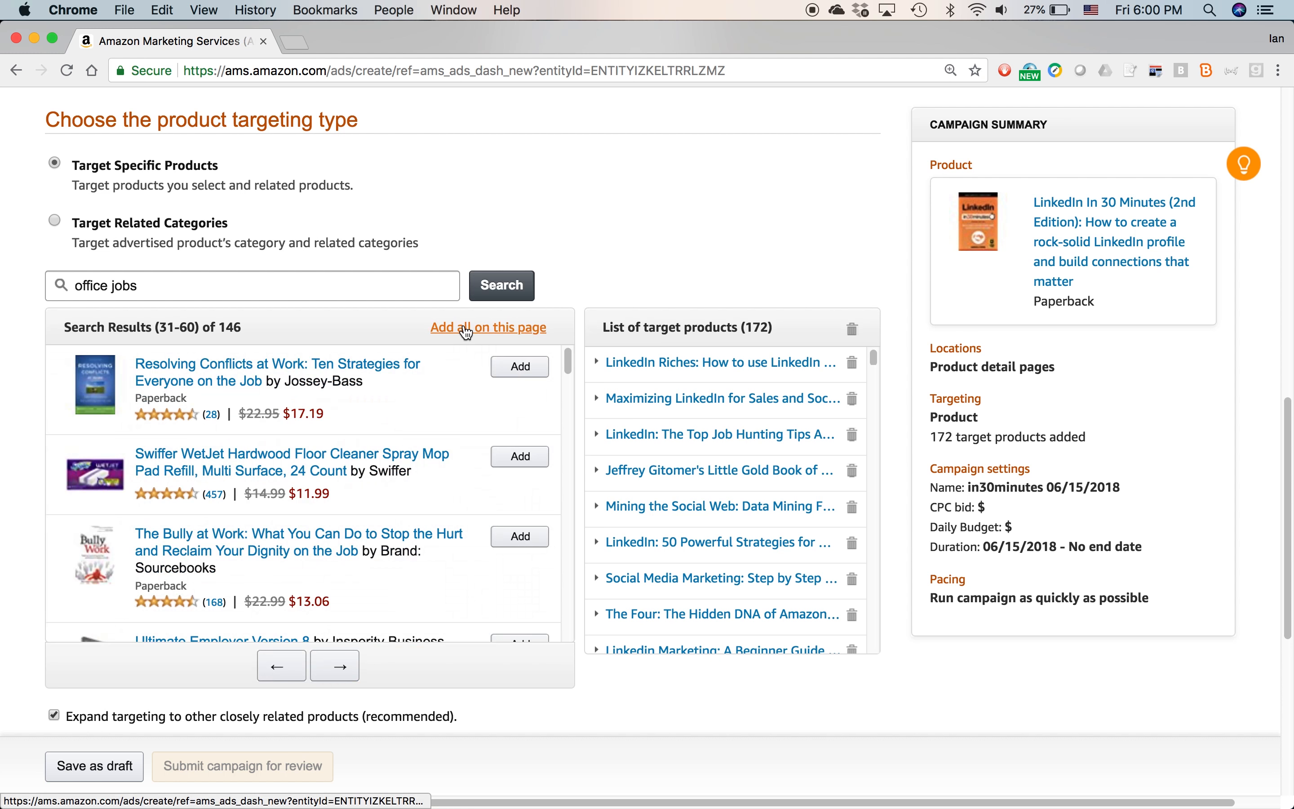
left_click(467, 331)
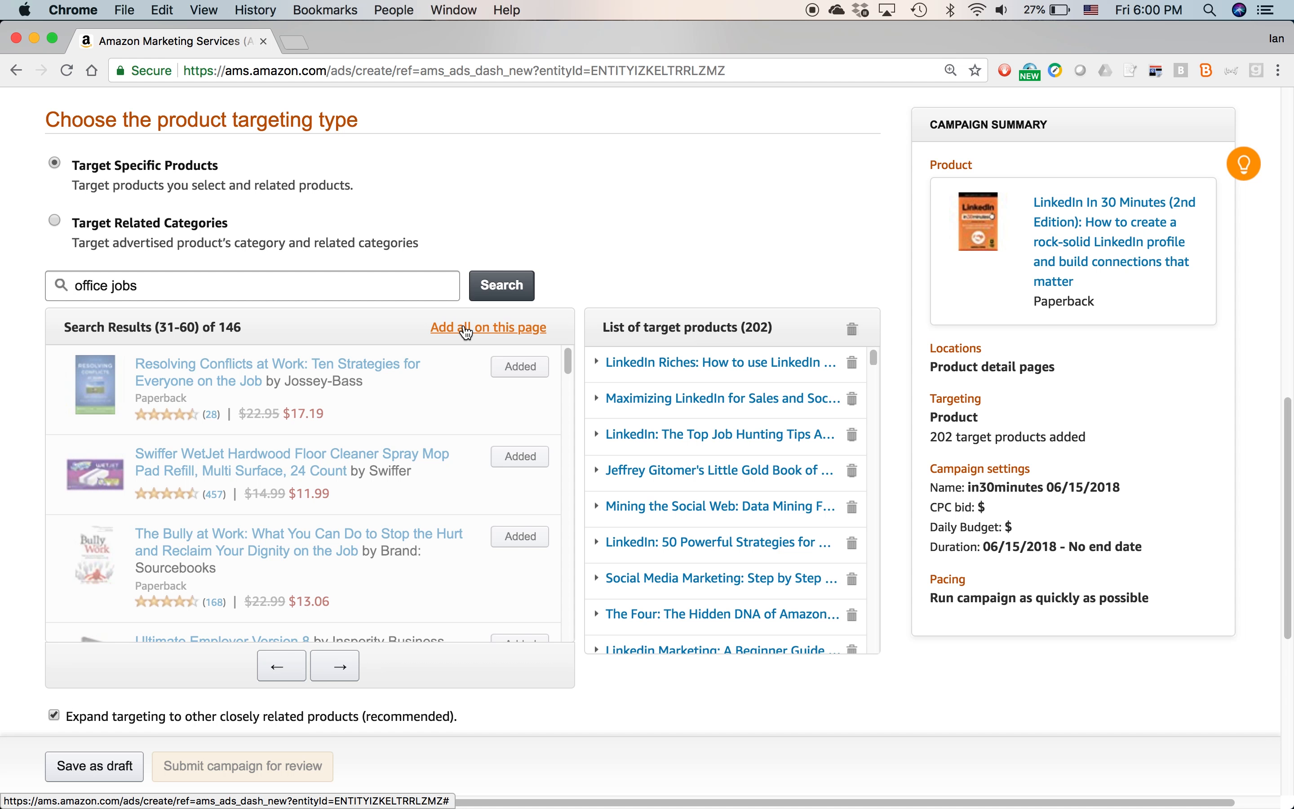
Look through the third page of "office jobs" results and add only the paperback The Corner Office to the targets.
left_click(336, 666)
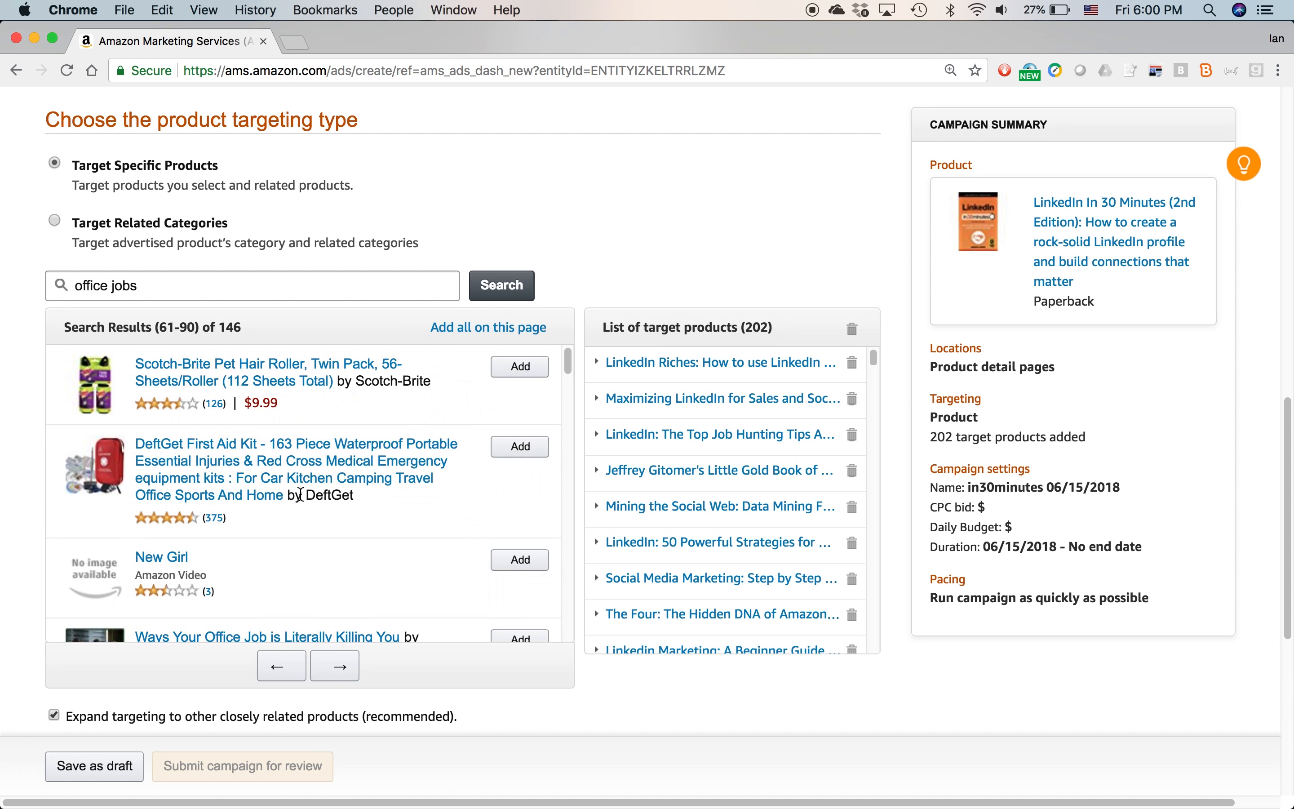
left_click_drag(568, 368, 579, 441)
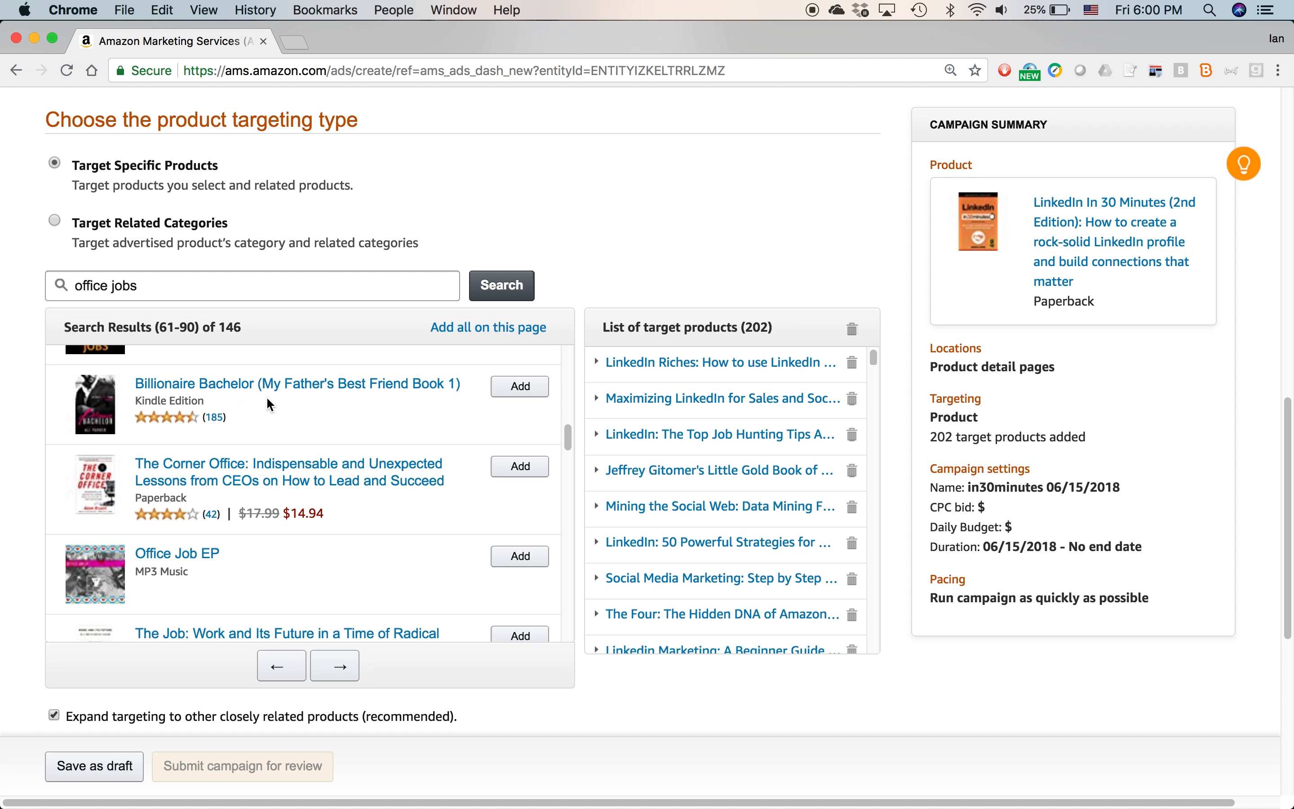
scroll(242, 453, "down", 3)
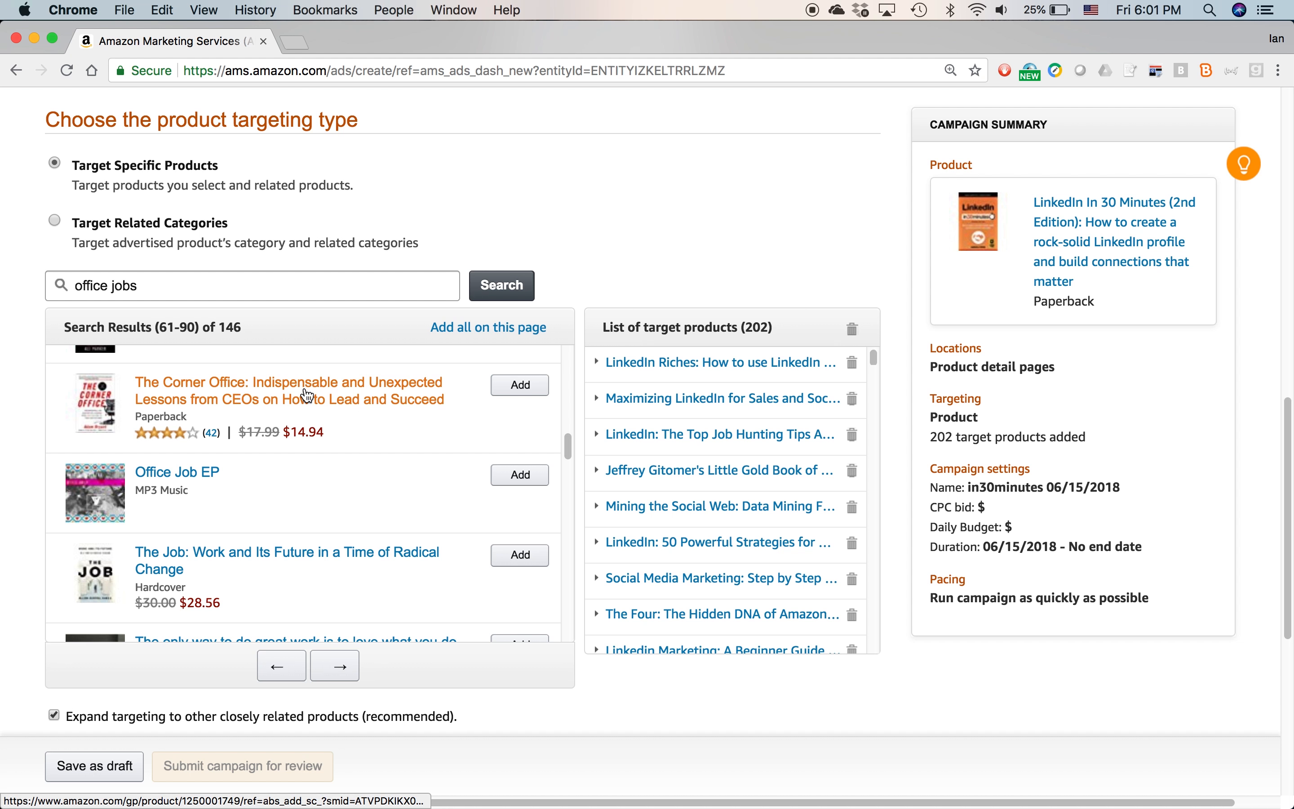
left_click(515, 395)
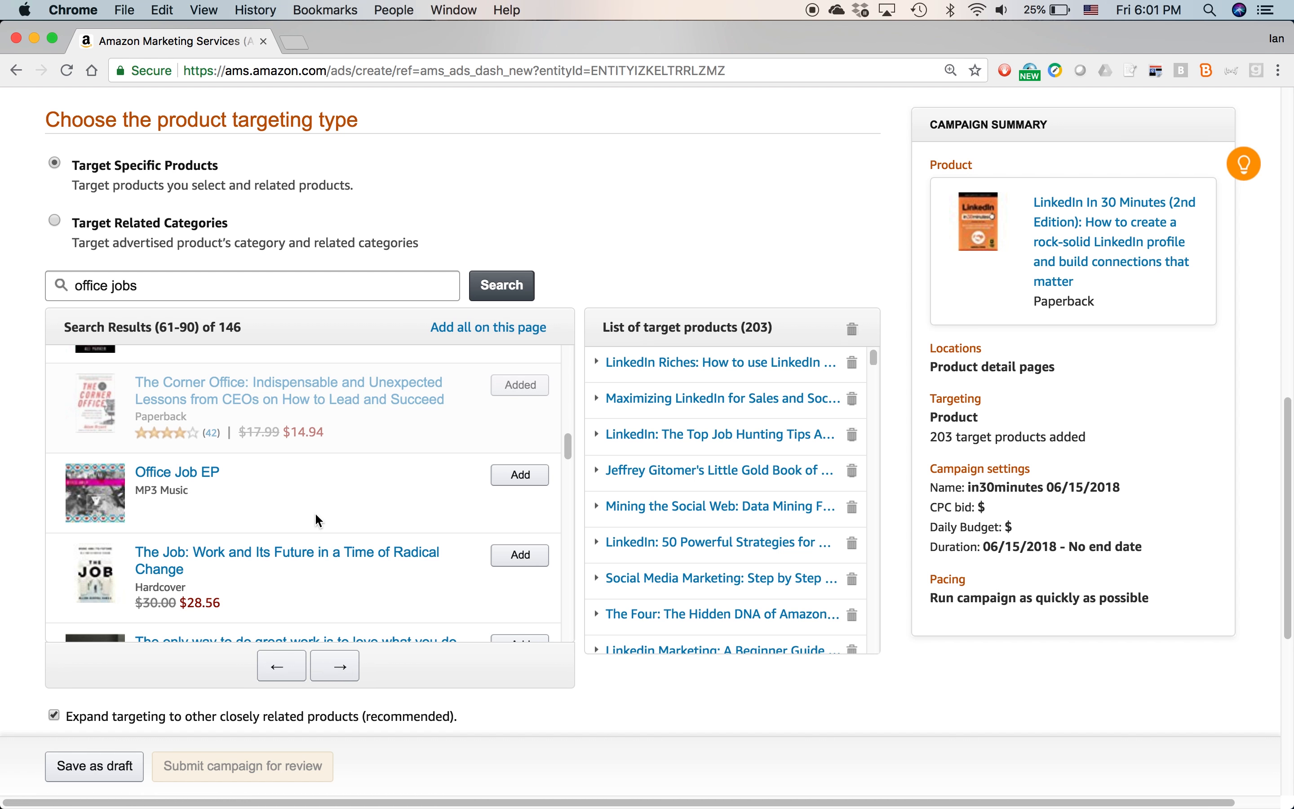
Search for "interview outfit" and add all products on the first two results pages to the target list.
triple_click(109, 292)
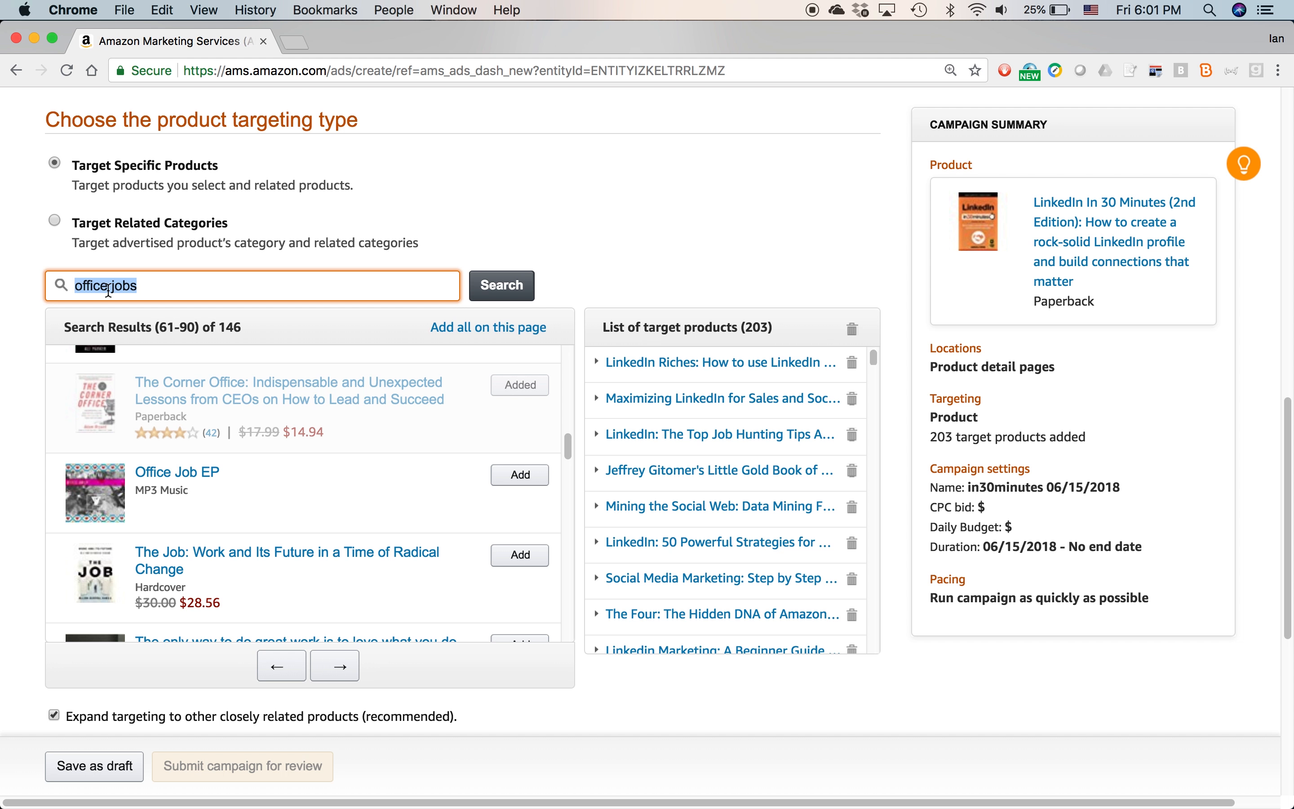
type("interview outfit")
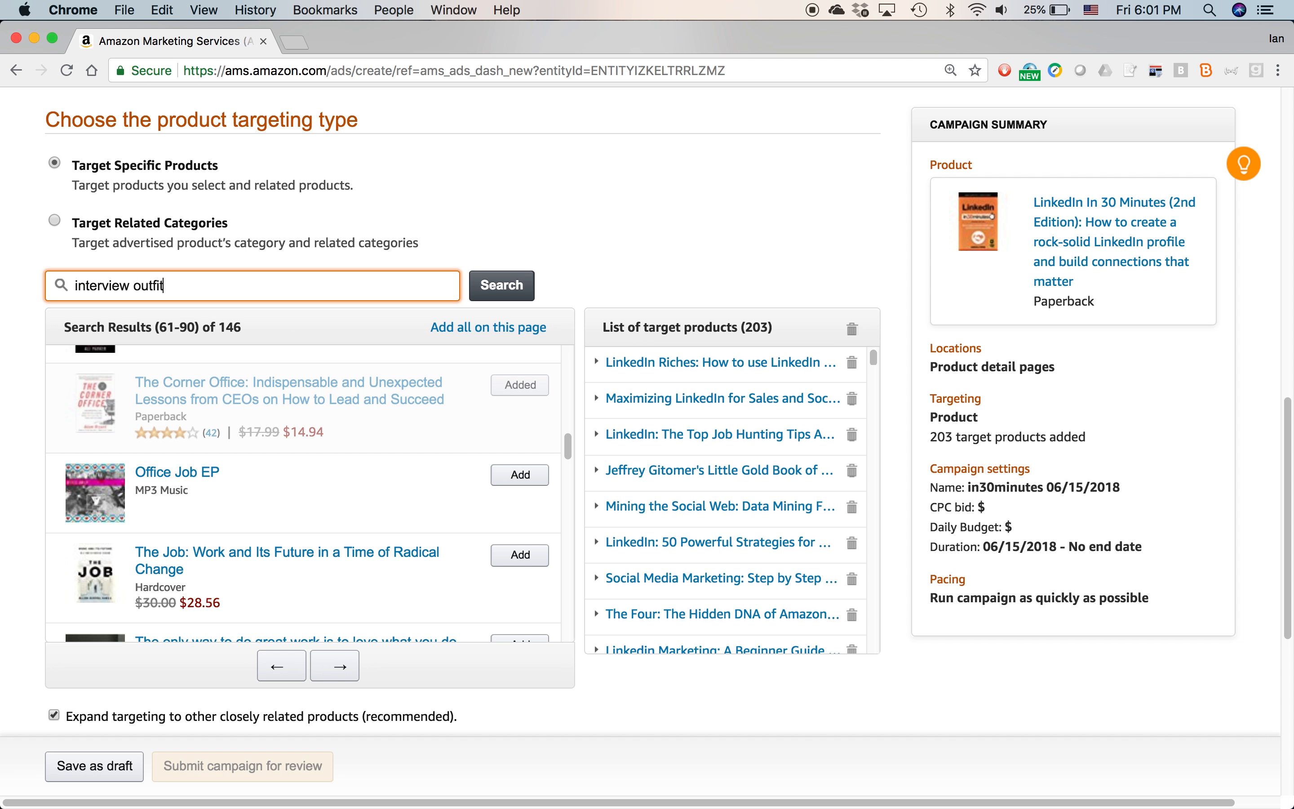
left_click(516, 295)
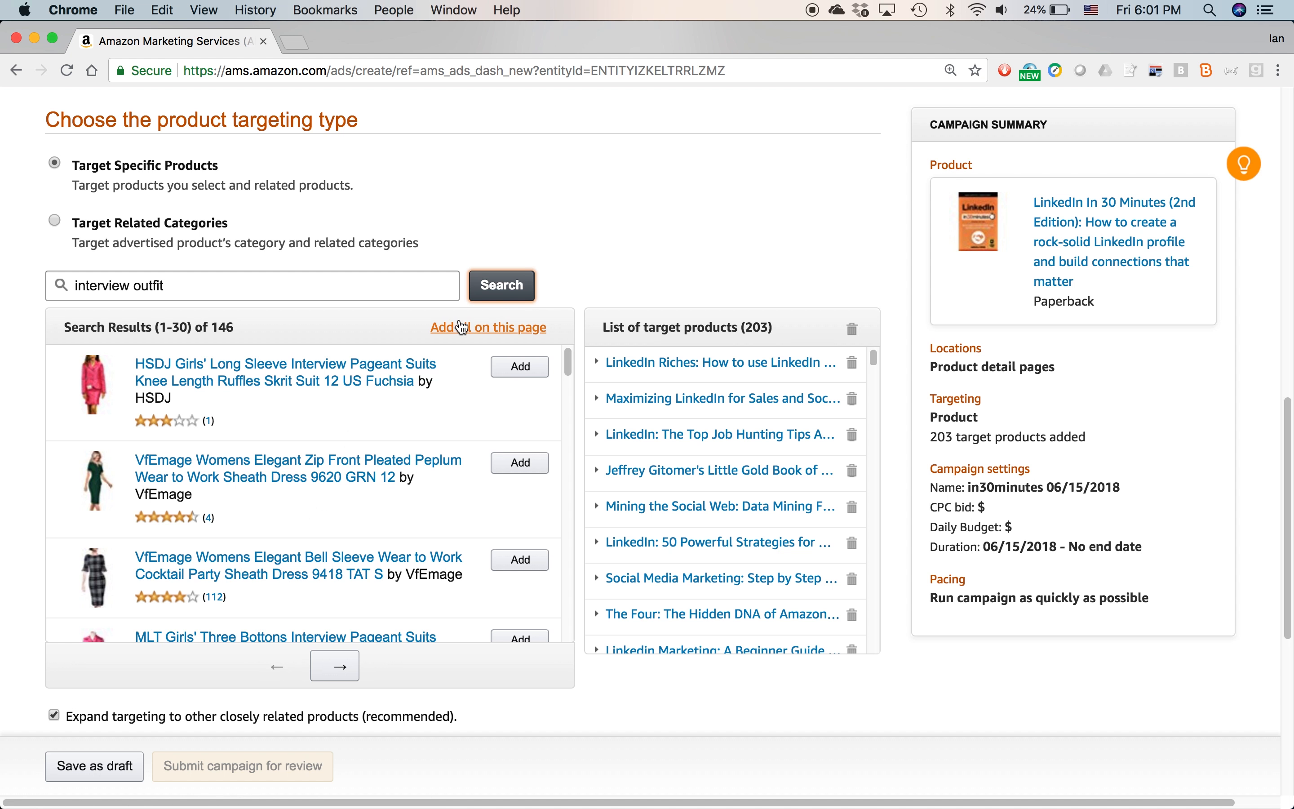
left_click(475, 328)
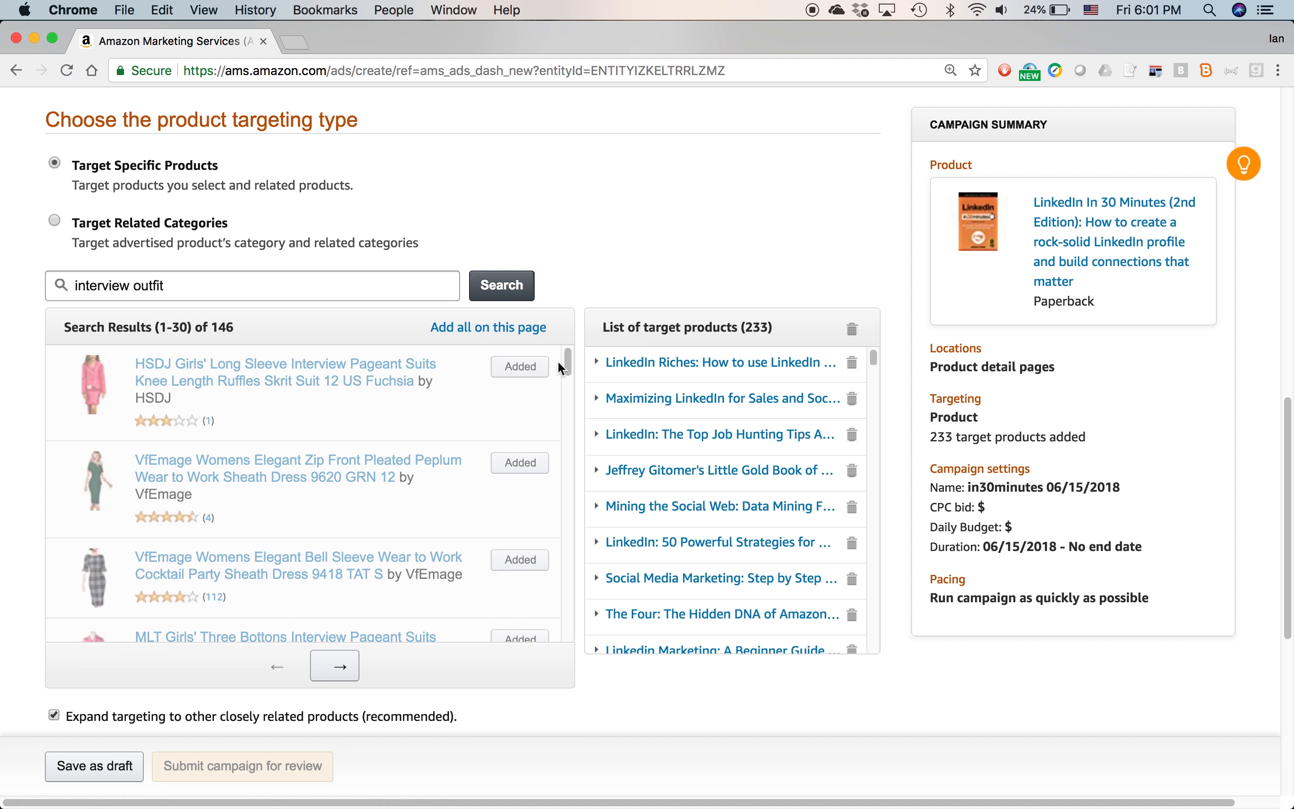
left_click(335, 666)
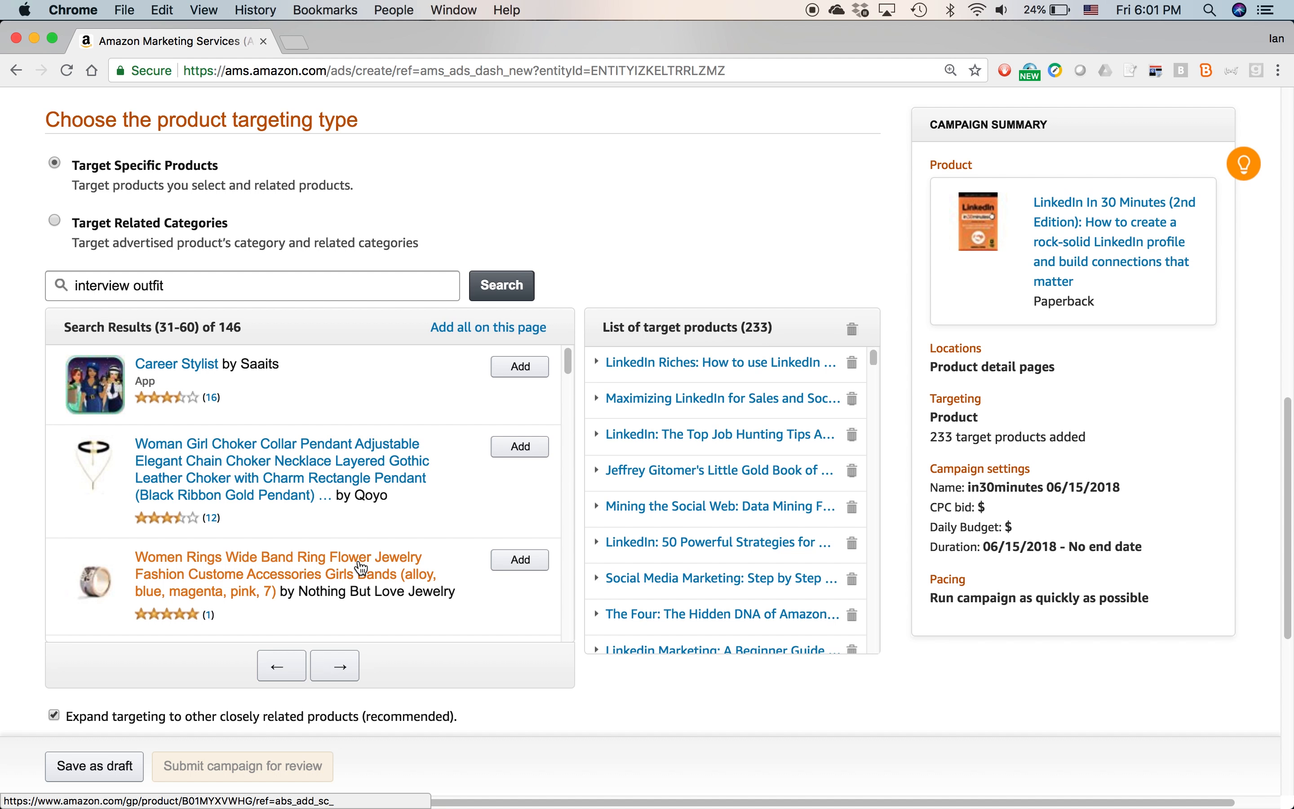
left_click(467, 328)
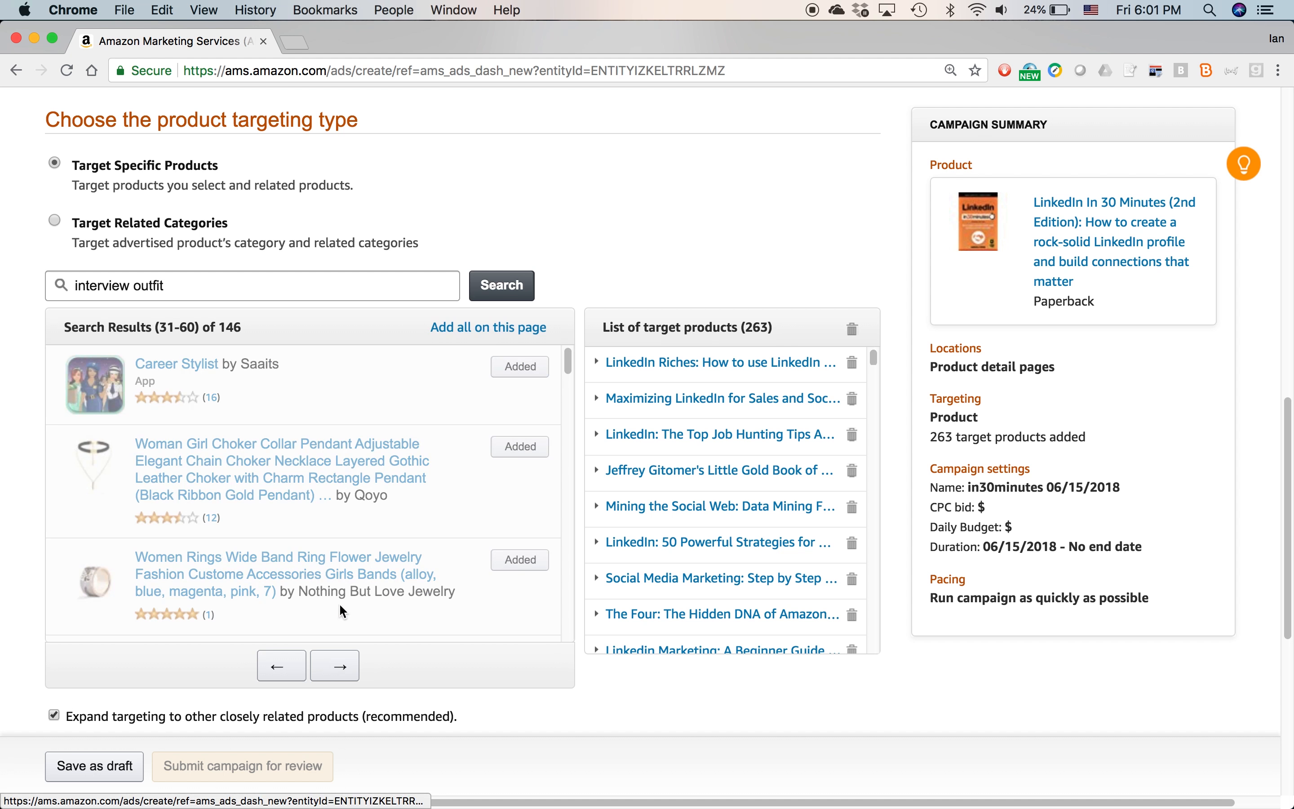
Change the search to "male interview outfit" and add all products on the first results page to the target list.
left_click(81, 284)
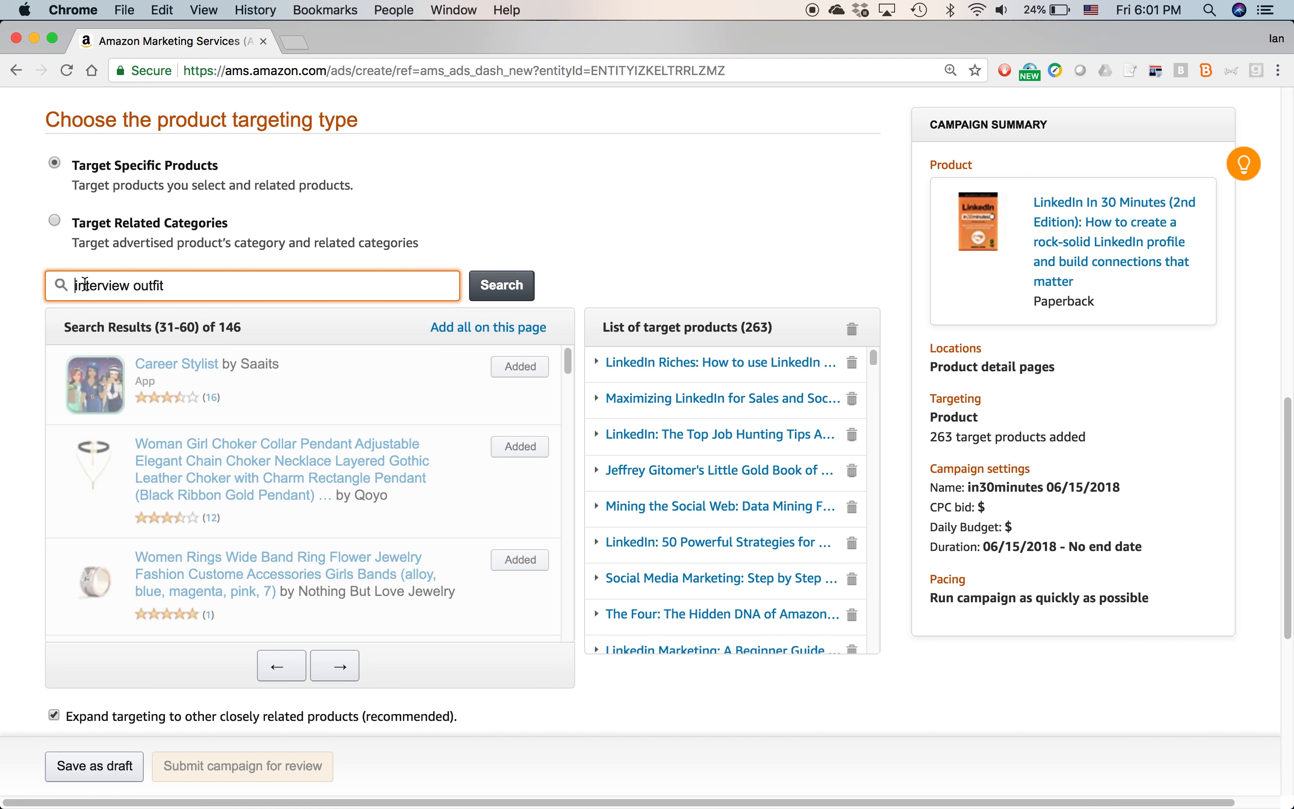
type("male")
key("Return")
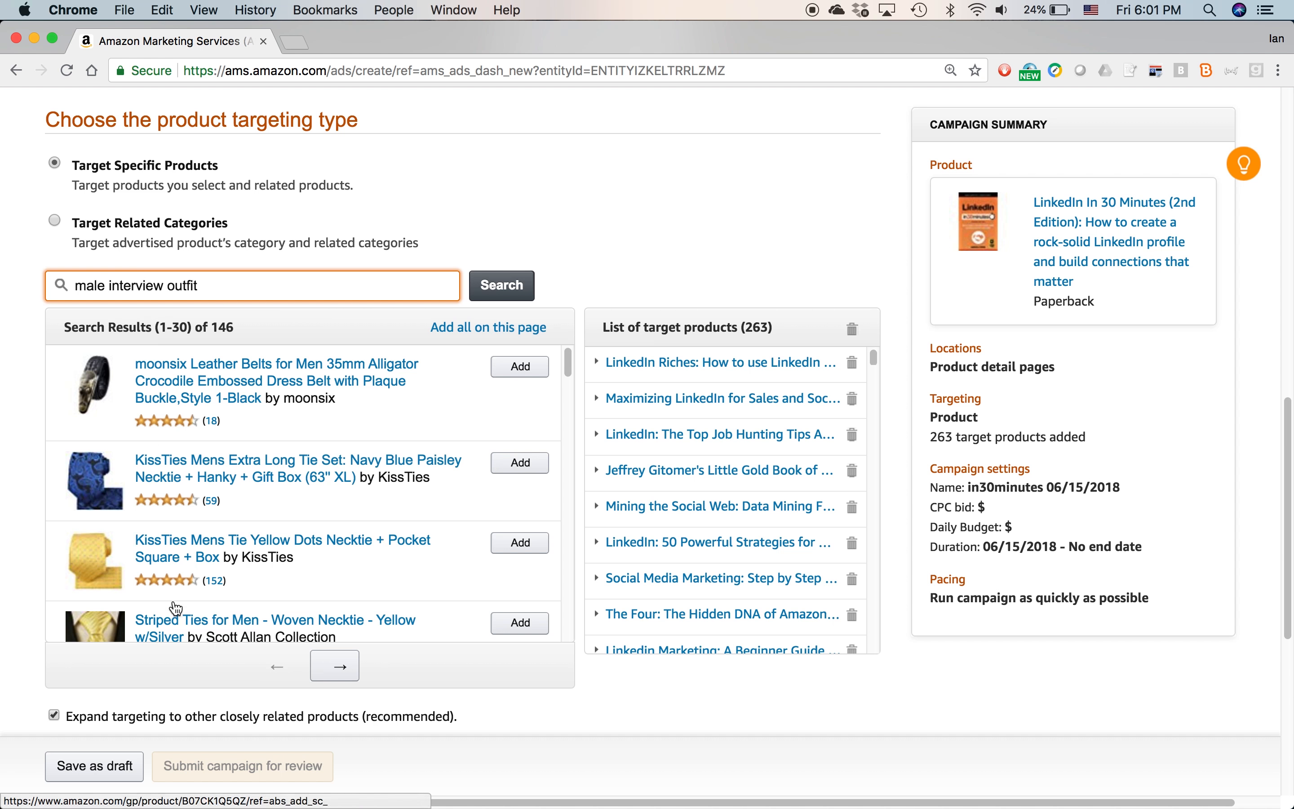
scroll(341, 508, "down", 10)
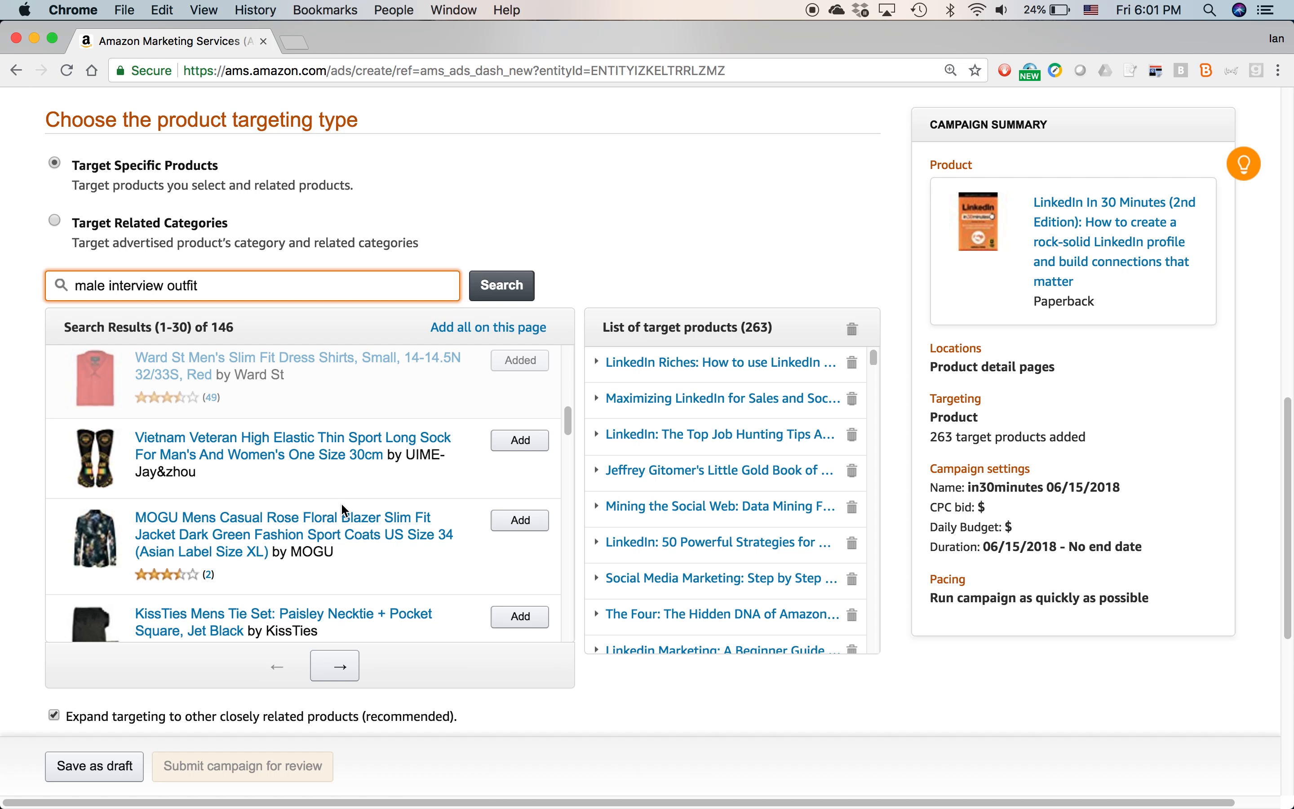
scroll(243, 422, "down", 2)
left_click(467, 328)
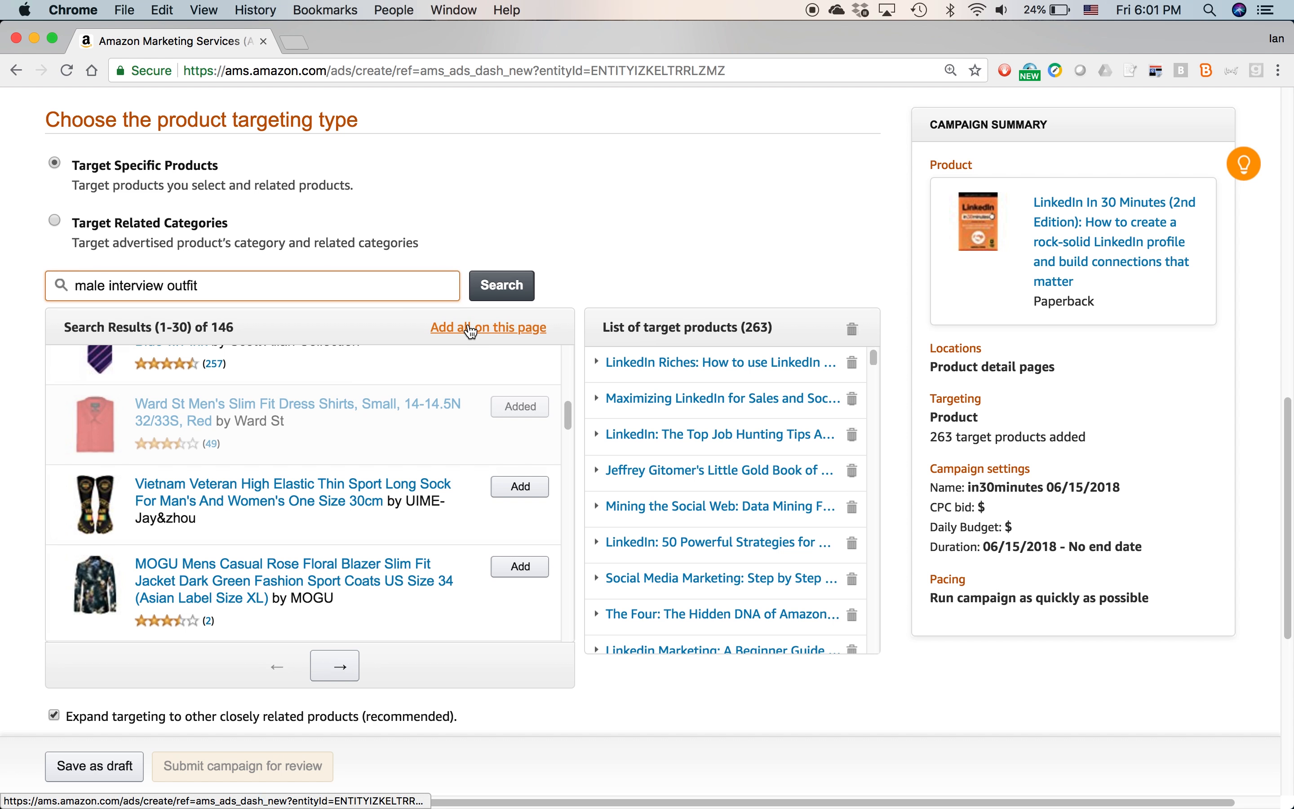
Search for "laptop for work" and add all products on the first three results pages to the target list.
triple_click(203, 287)
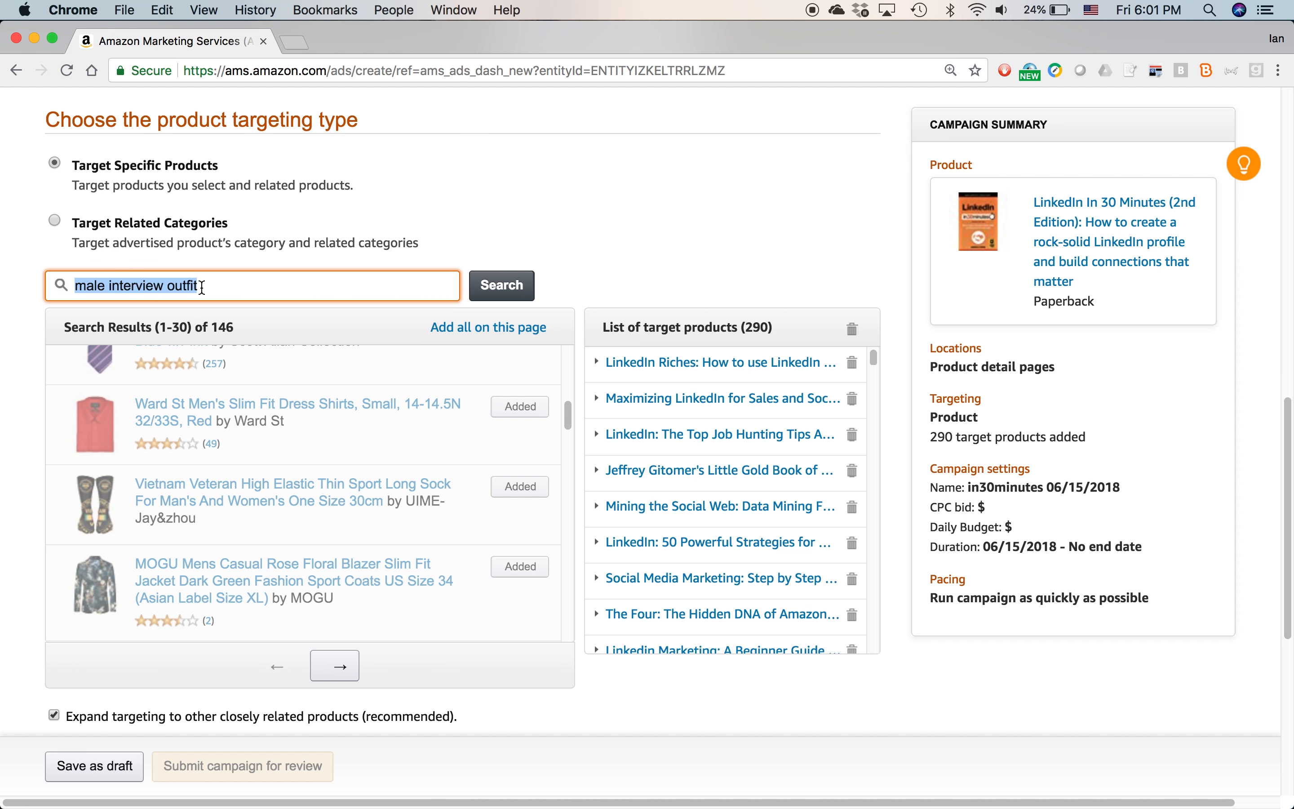
type("laptop for work")
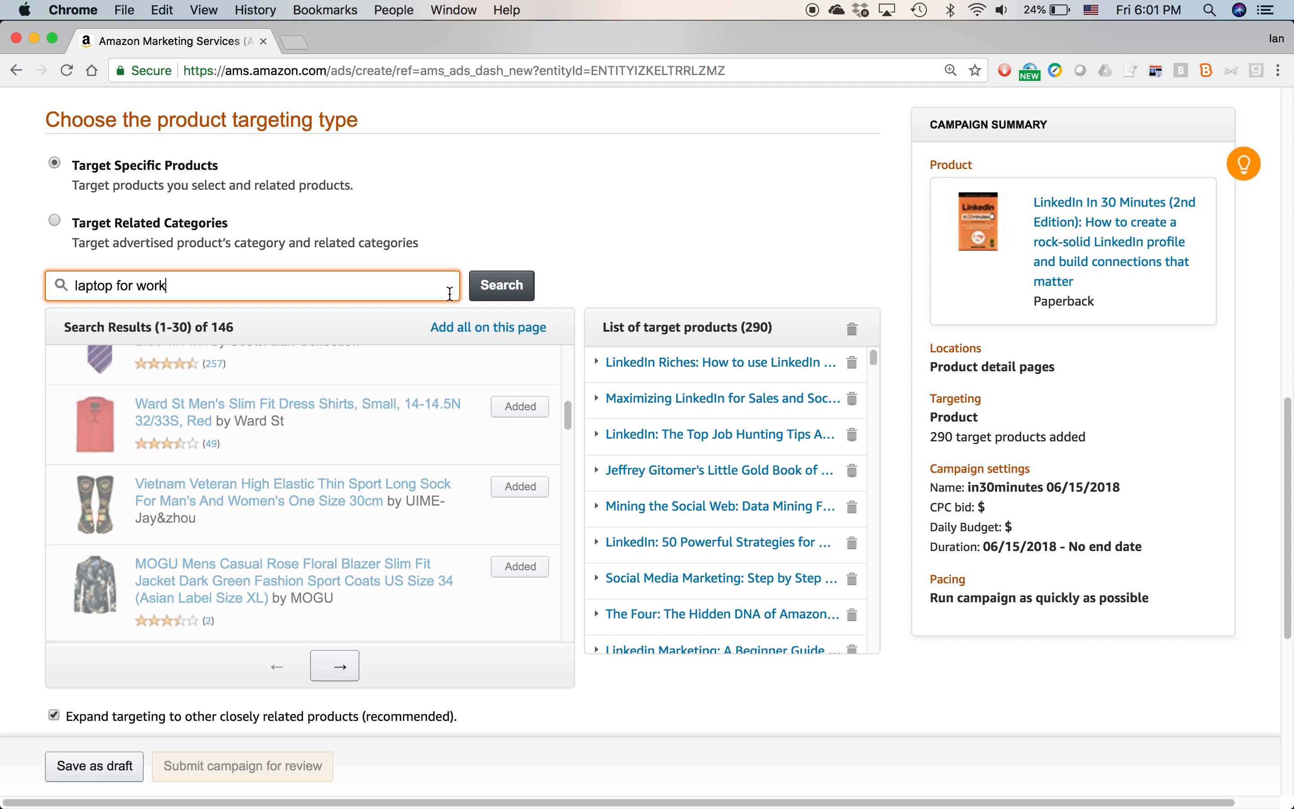
left_click(503, 292)
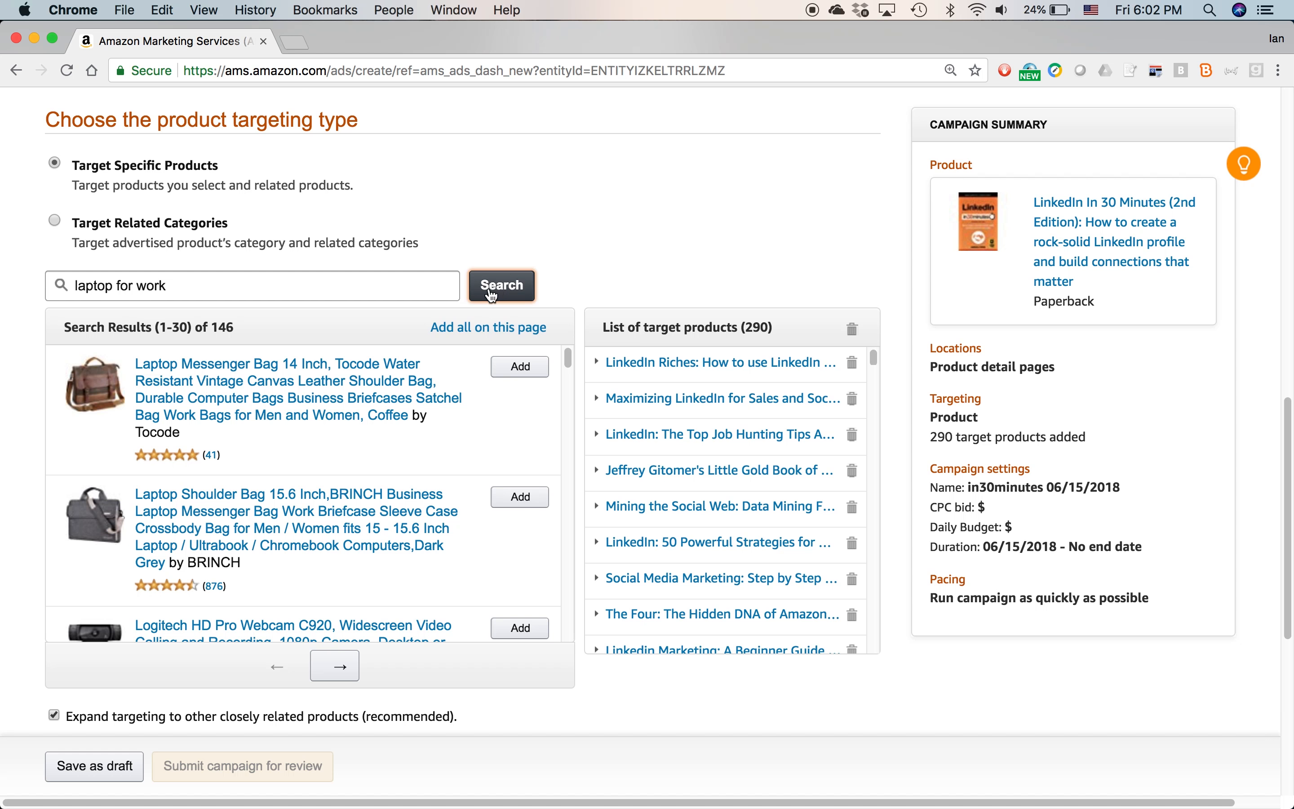
left_click(462, 337)
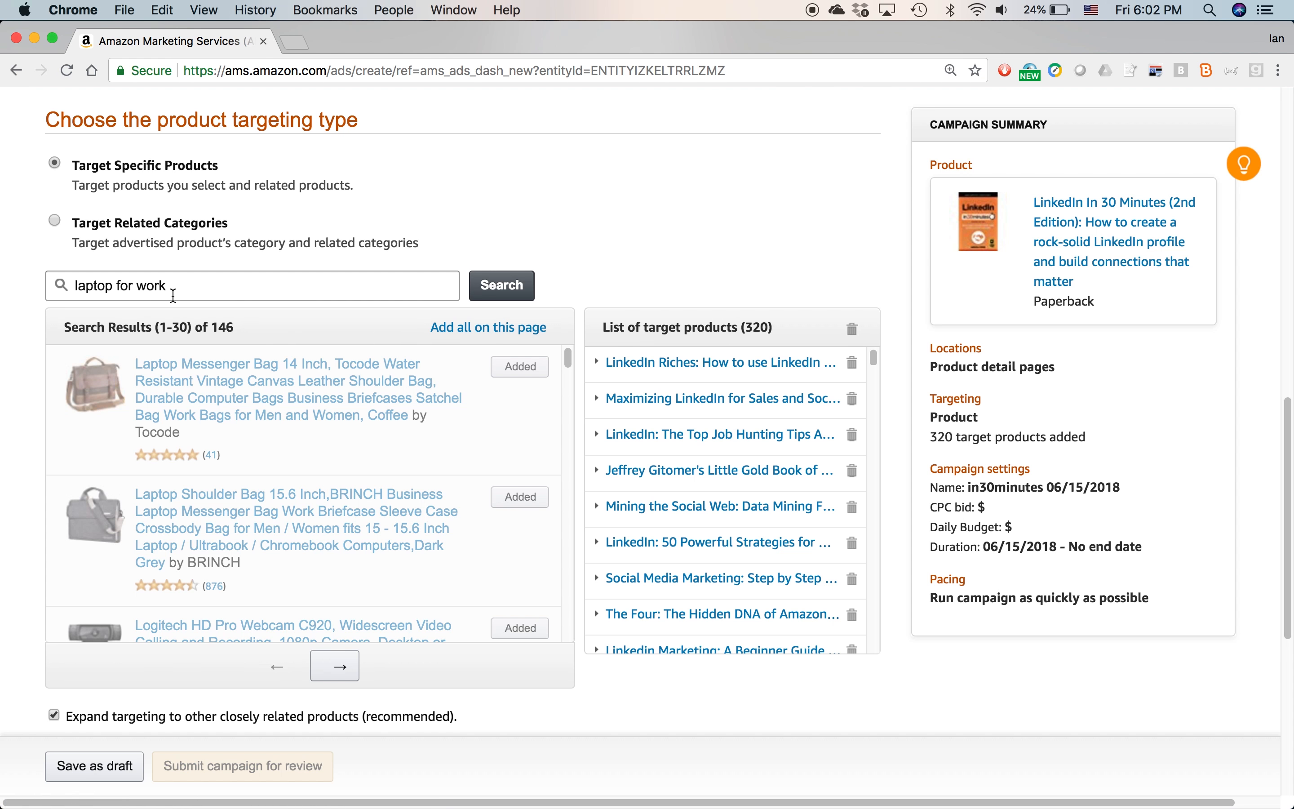
left_click(336, 667)
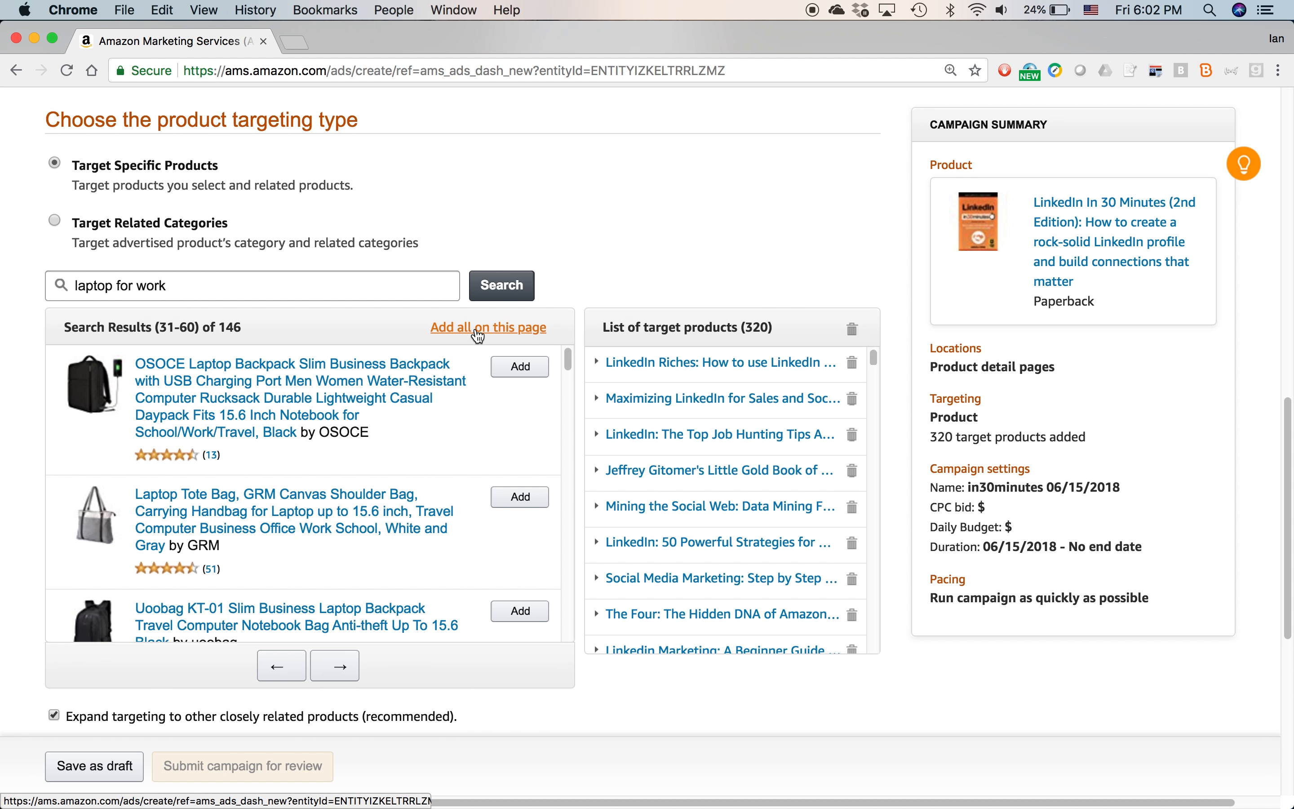
left_click(478, 336)
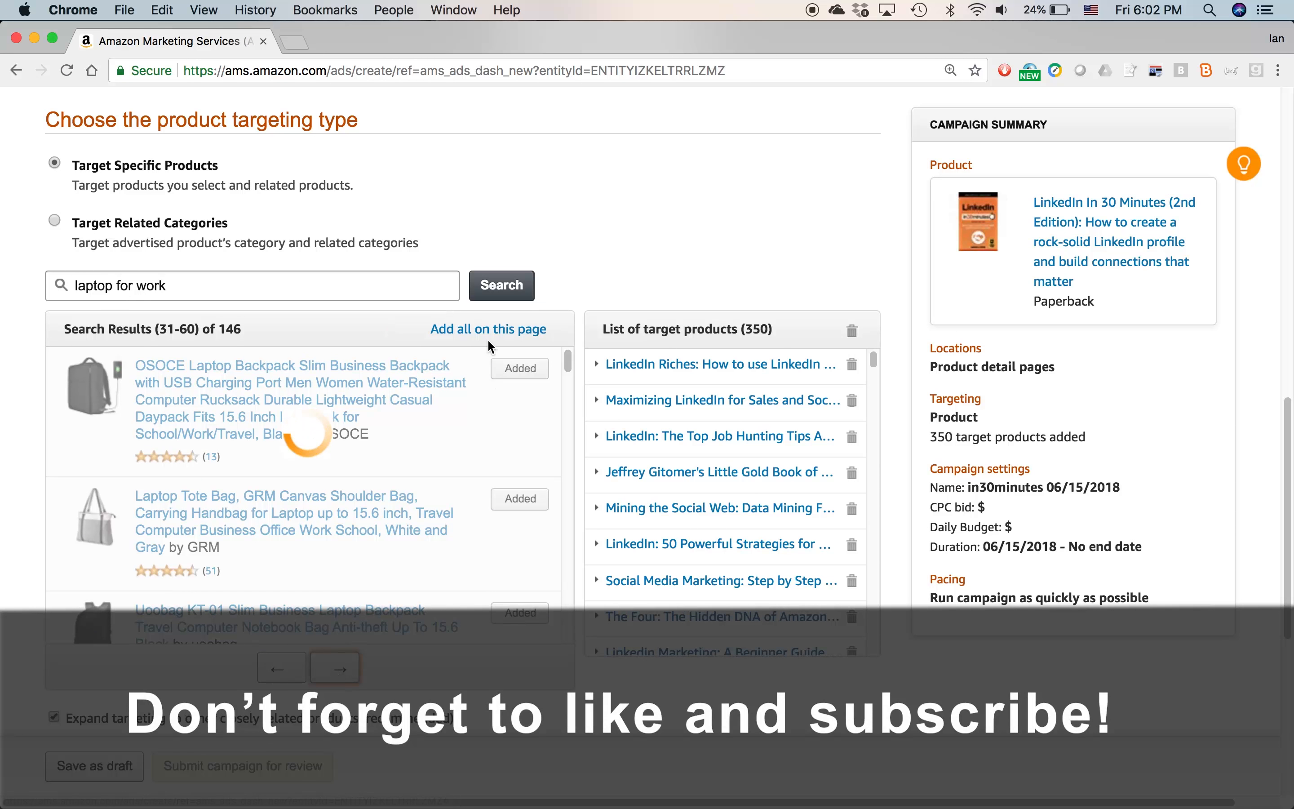
left_click(480, 336)
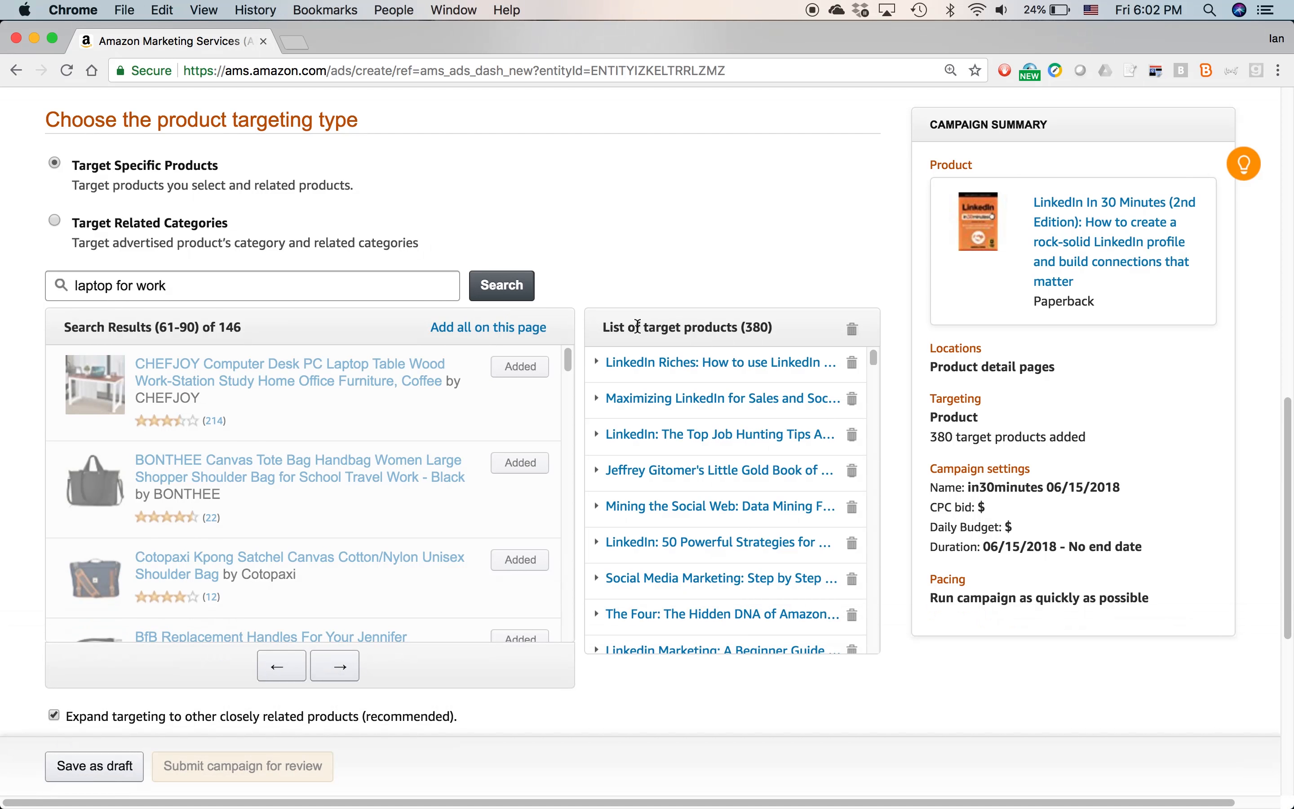
scroll(481, 407, "down", 2)
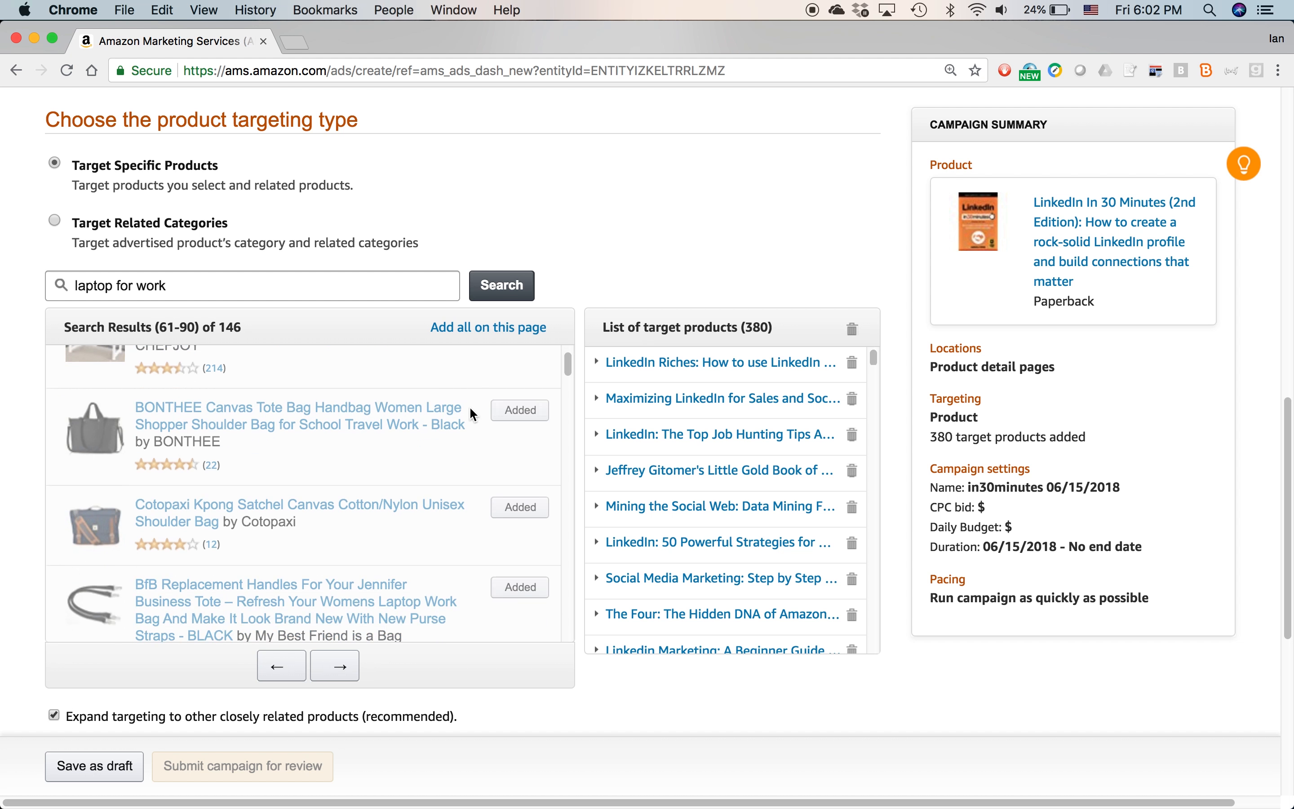
Search for "business communication" and add all products on the first four results pages to the target list.
left_click(132, 286)
key("super+a")
type("business communi")
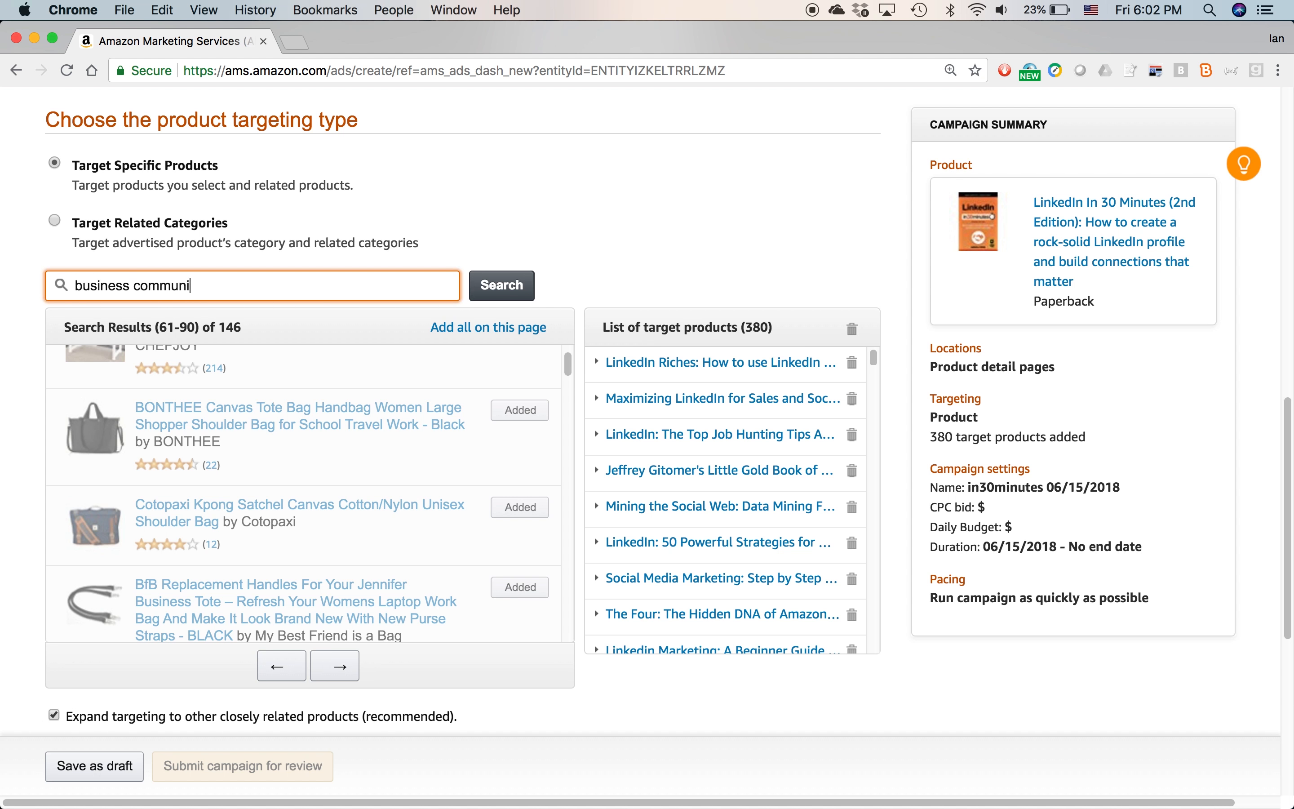
type("cation")
key("Return")
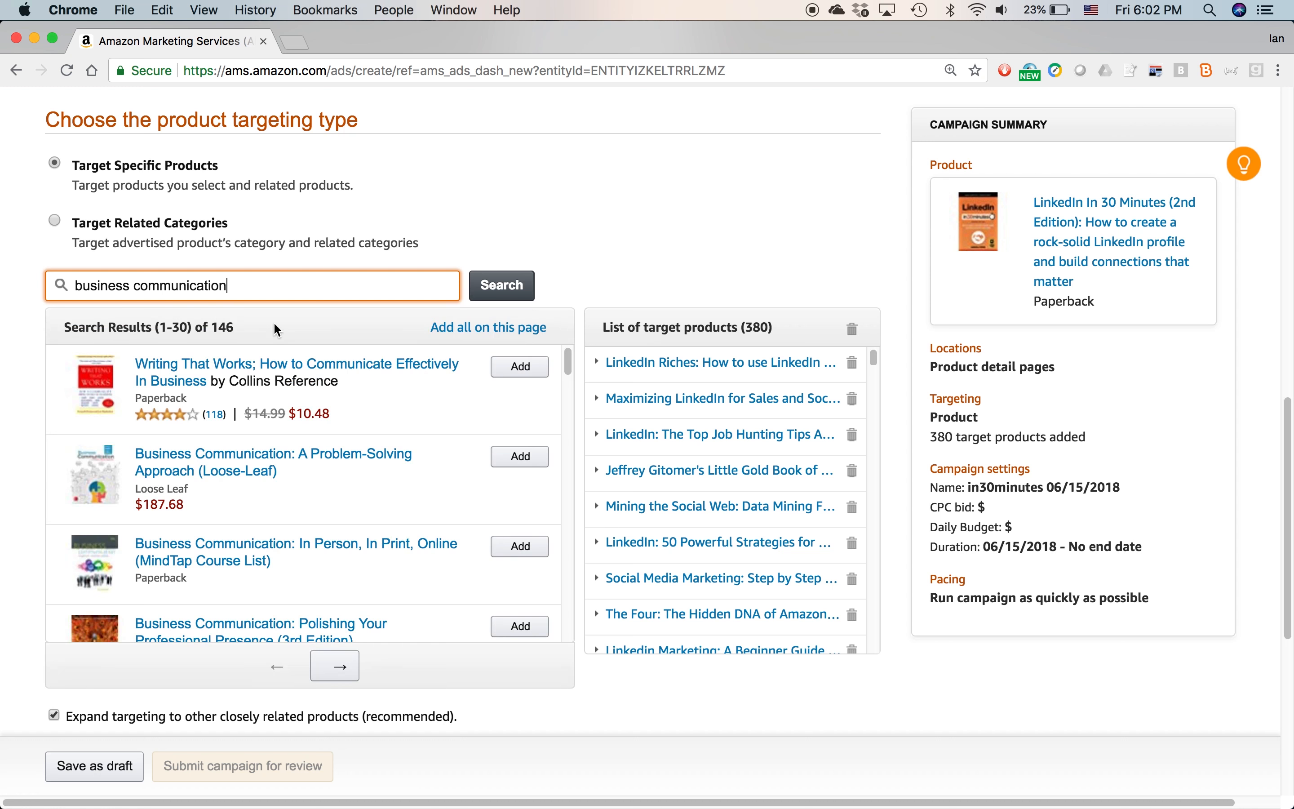
left_click(436, 327)
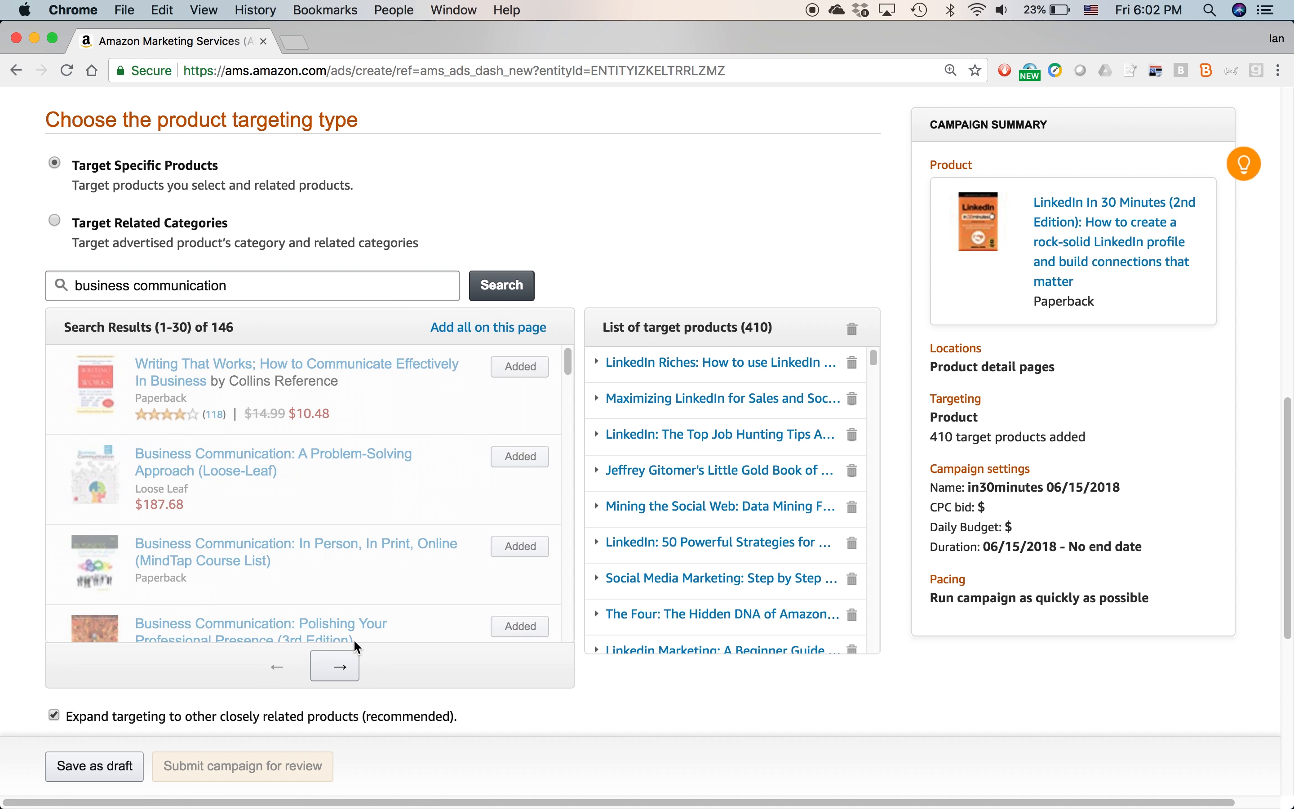
left_click(348, 669)
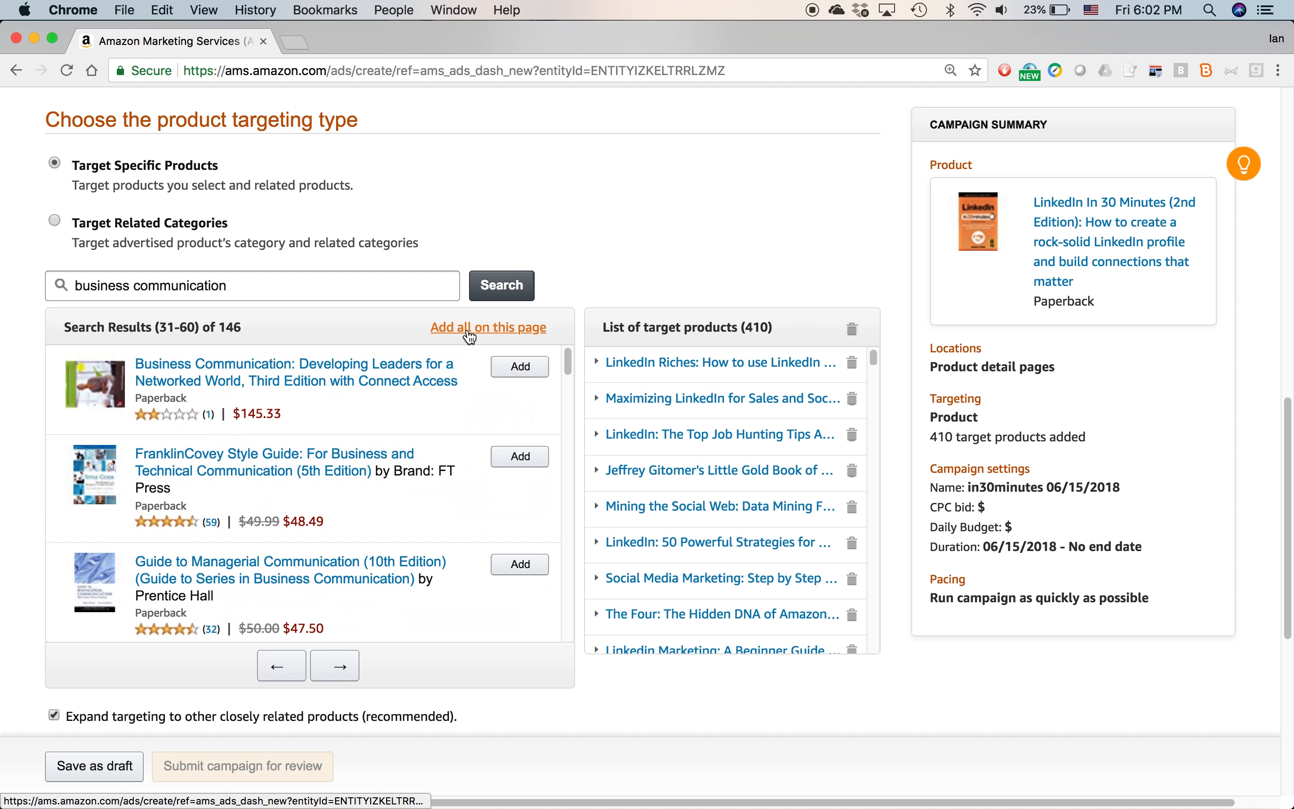
left_click(470, 329)
left_click(345, 669)
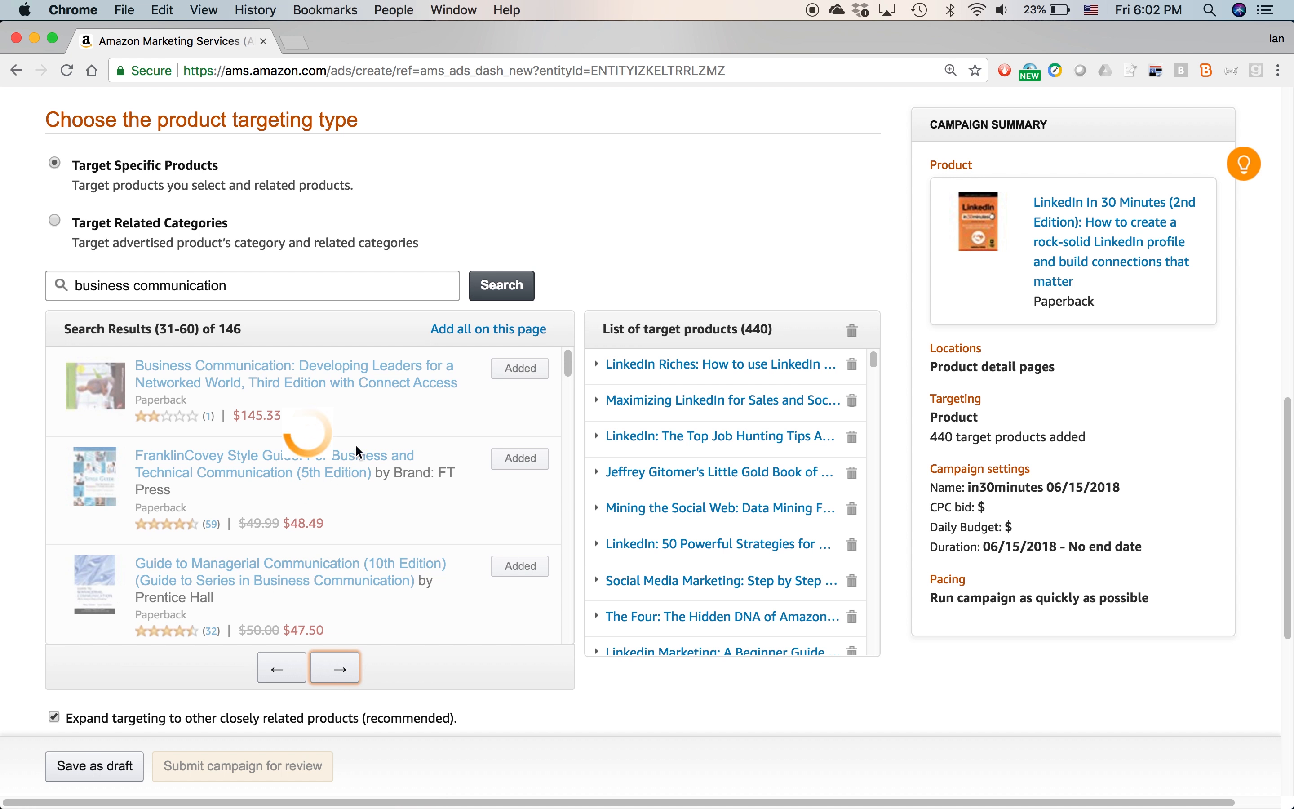
left_click(496, 332)
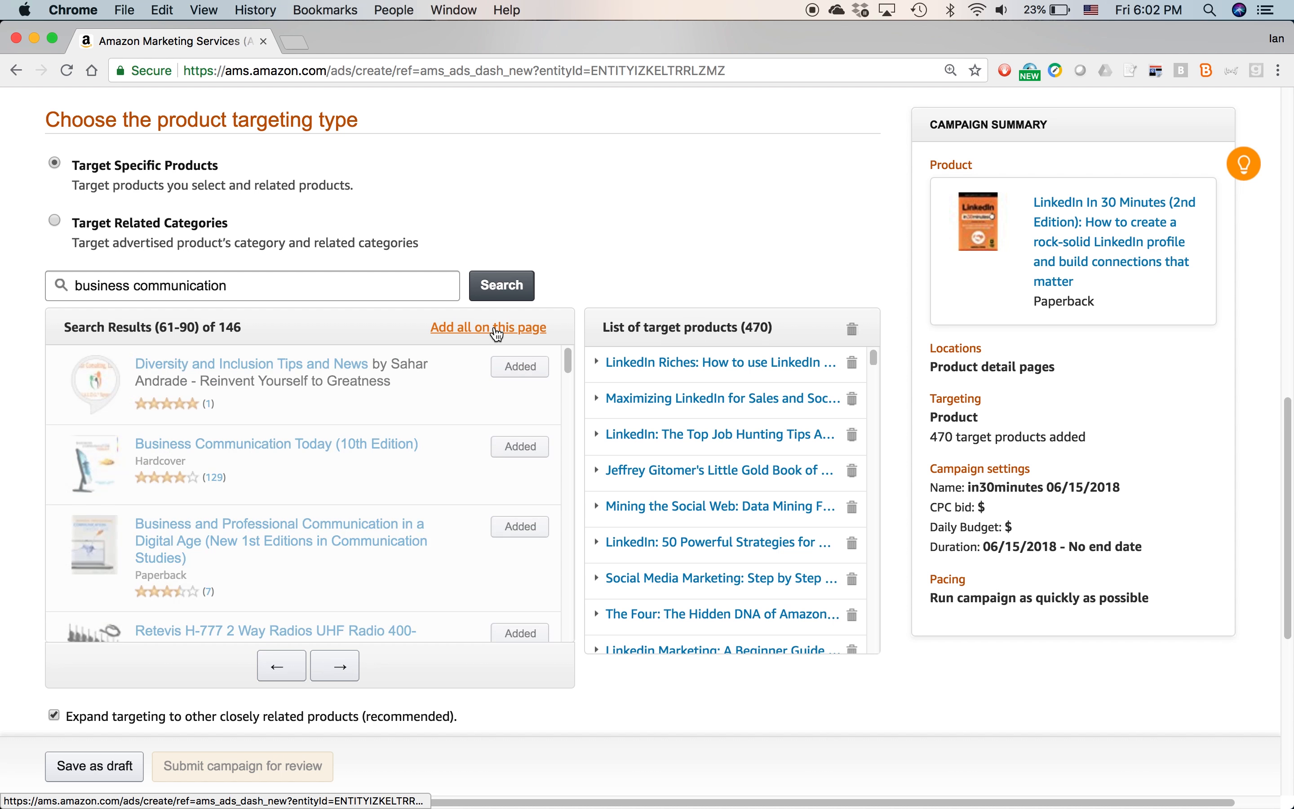
left_click(337, 668)
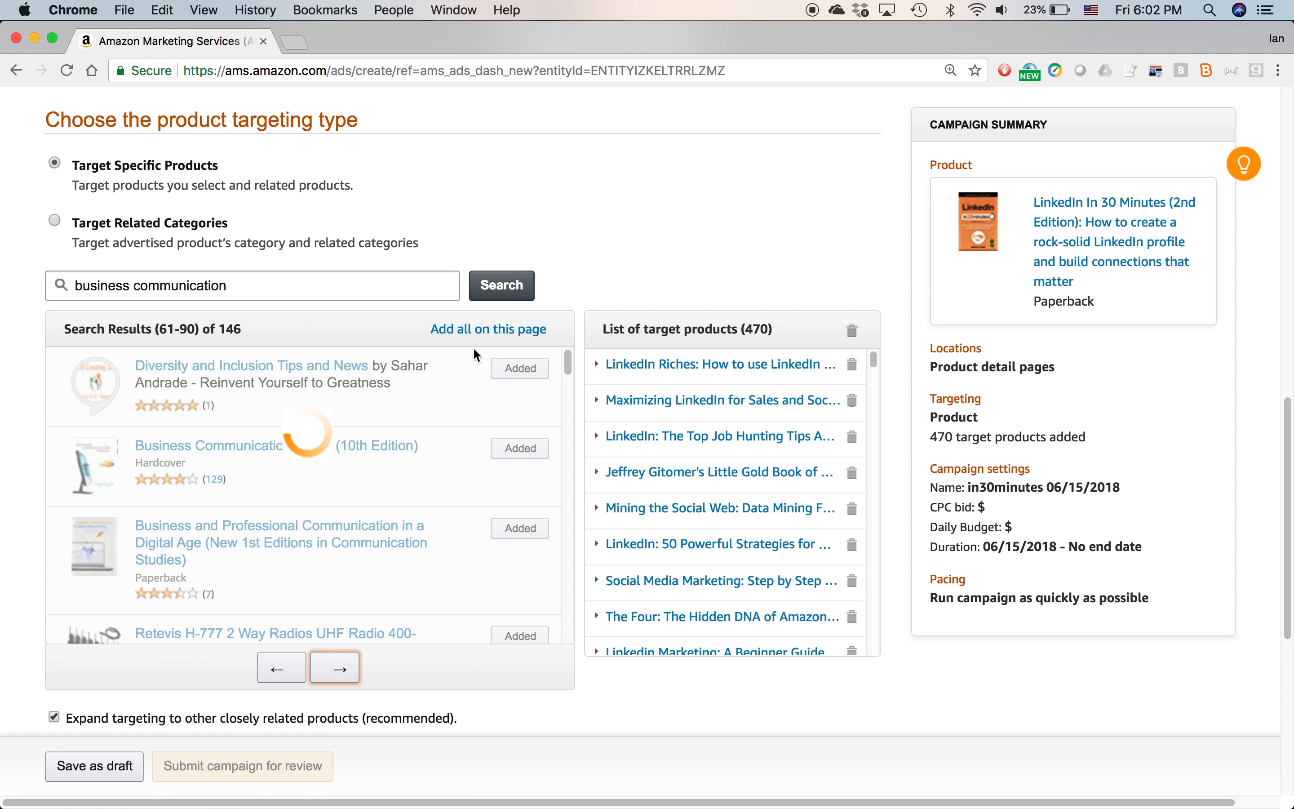
left_click(484, 330)
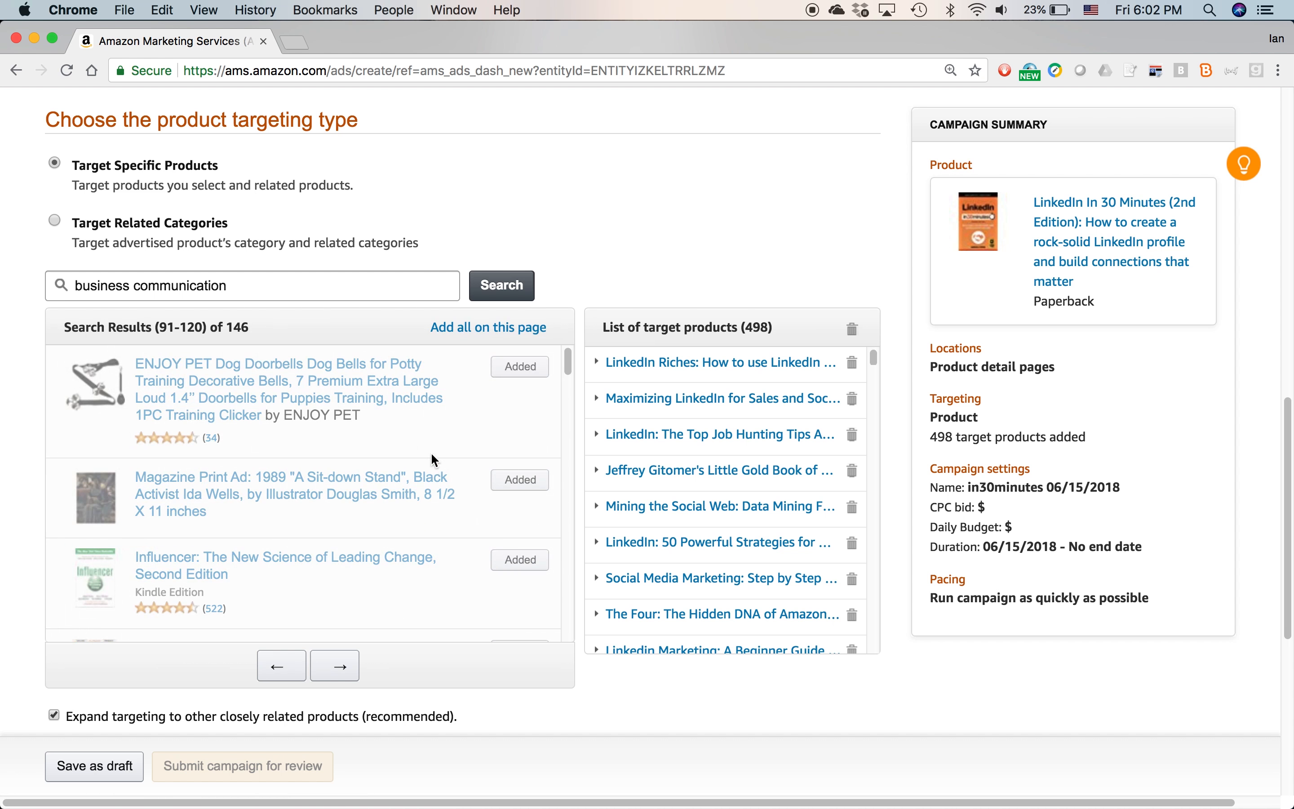
Change the search to "business networking" and add all products on the first two results pages to the target list.
double_click(171, 286)
type("networking")
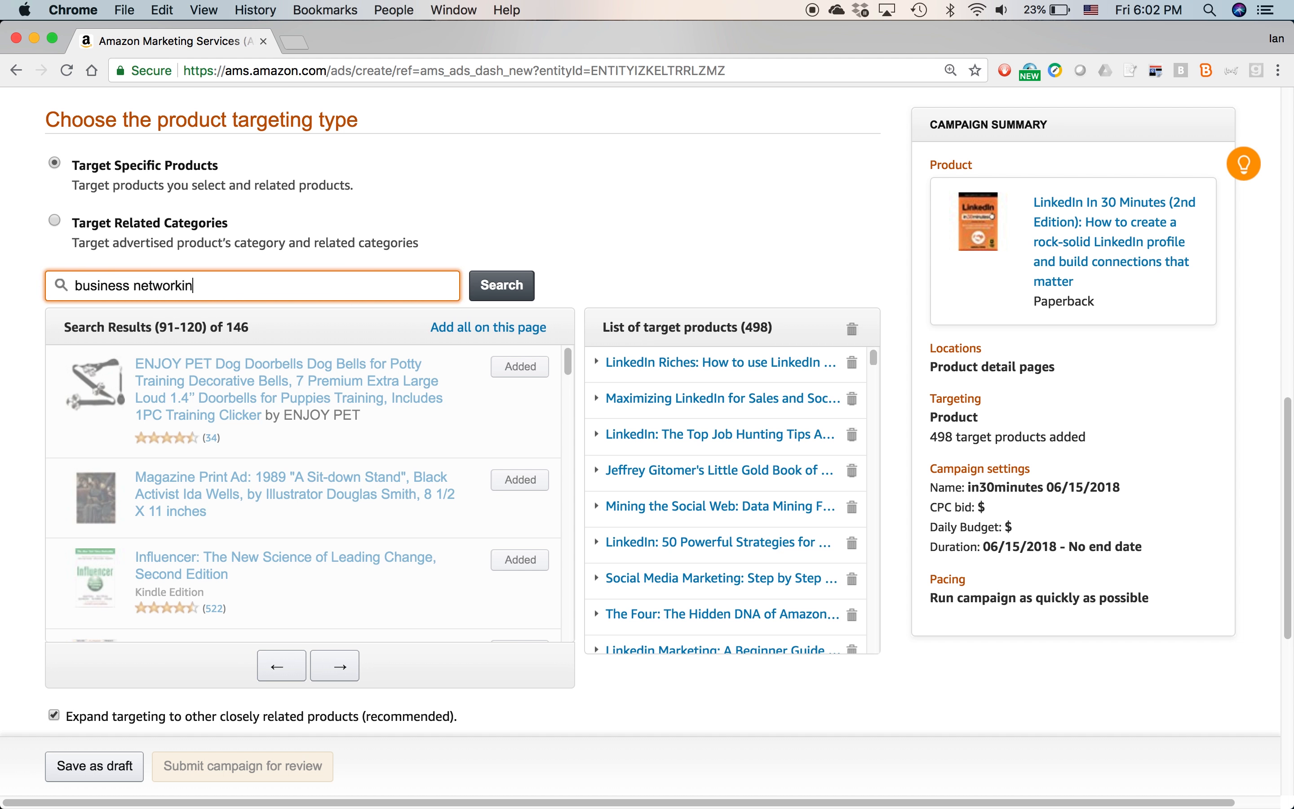
key("Return")
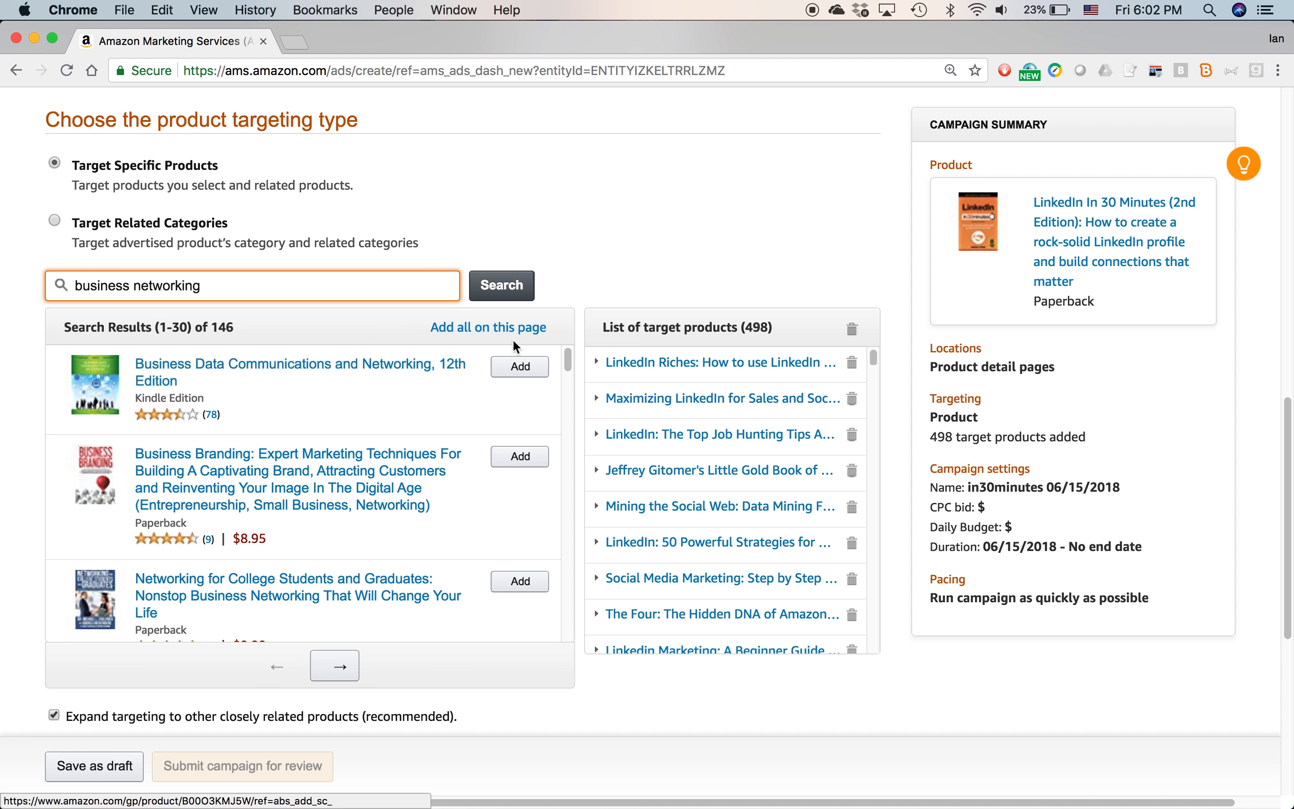
left_click(494, 332)
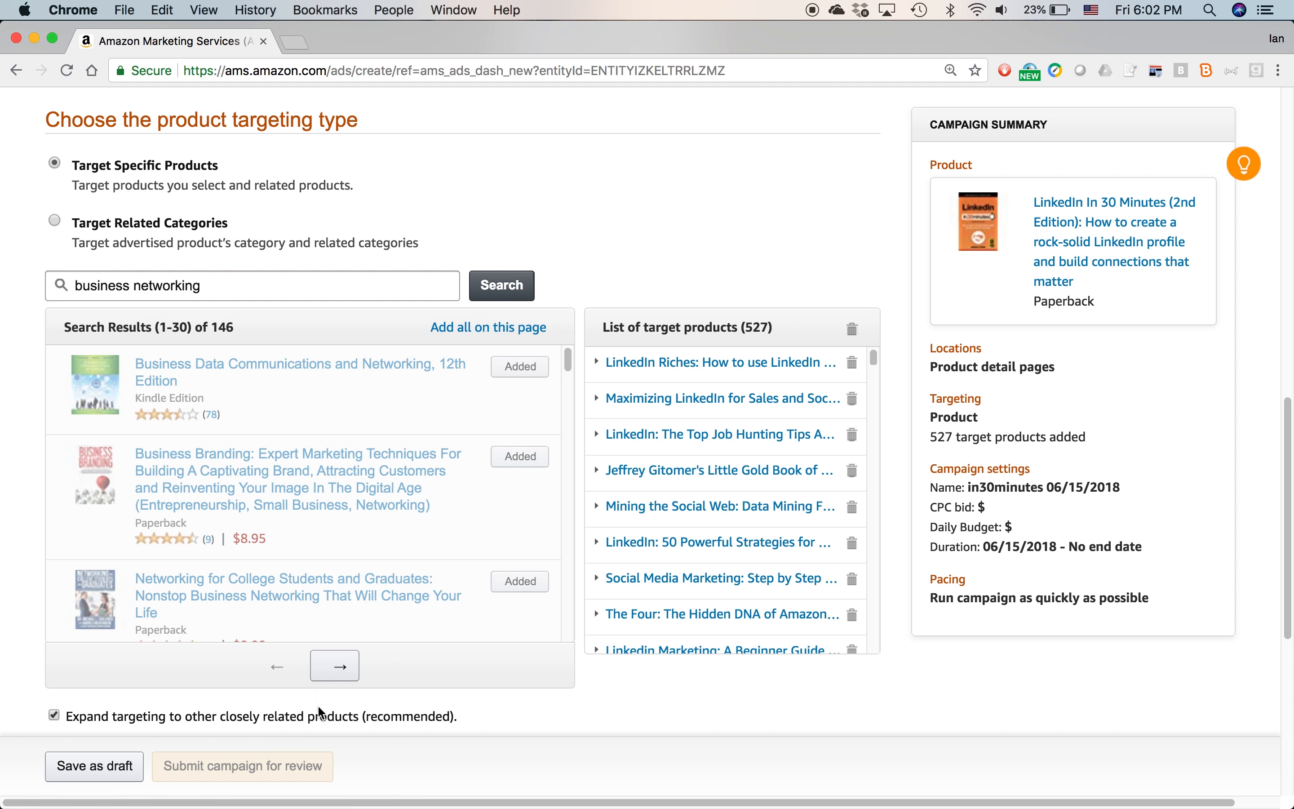
left_click(337, 667)
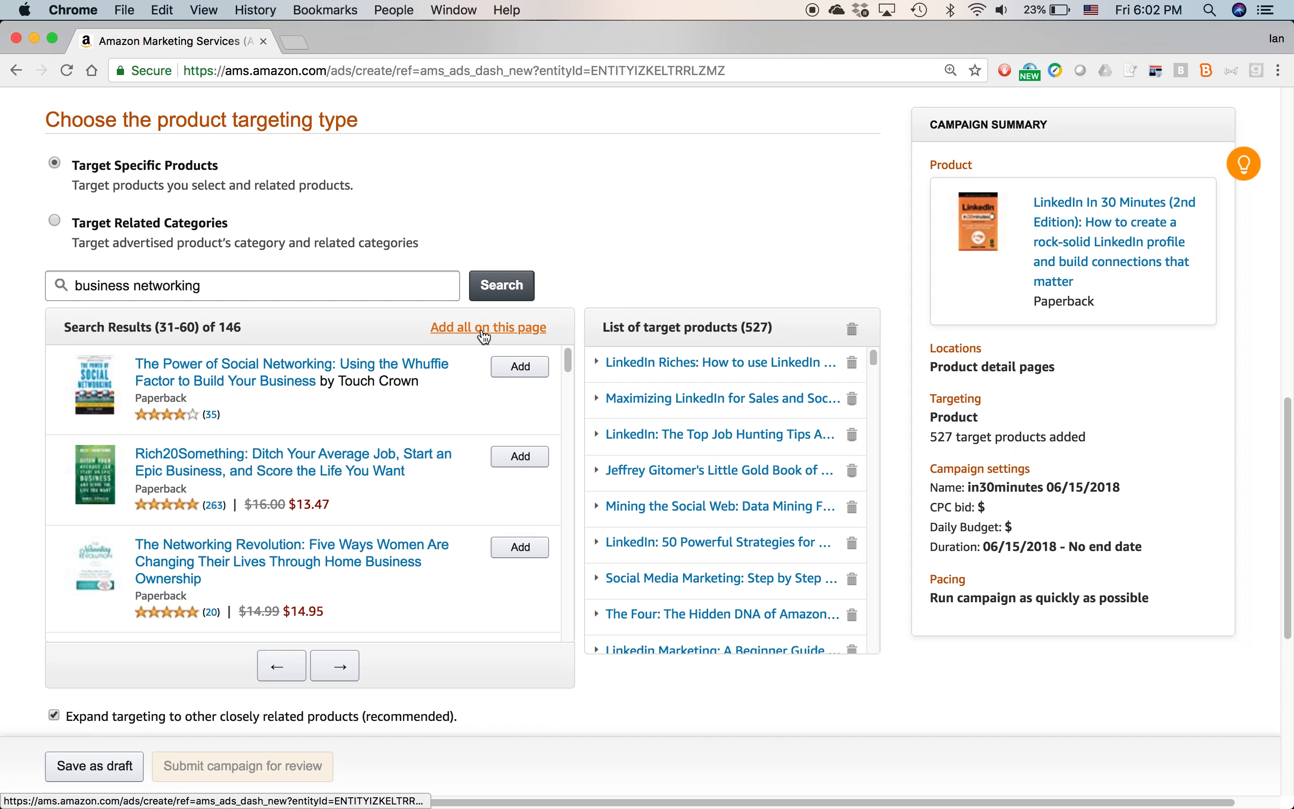
left_click(488, 329)
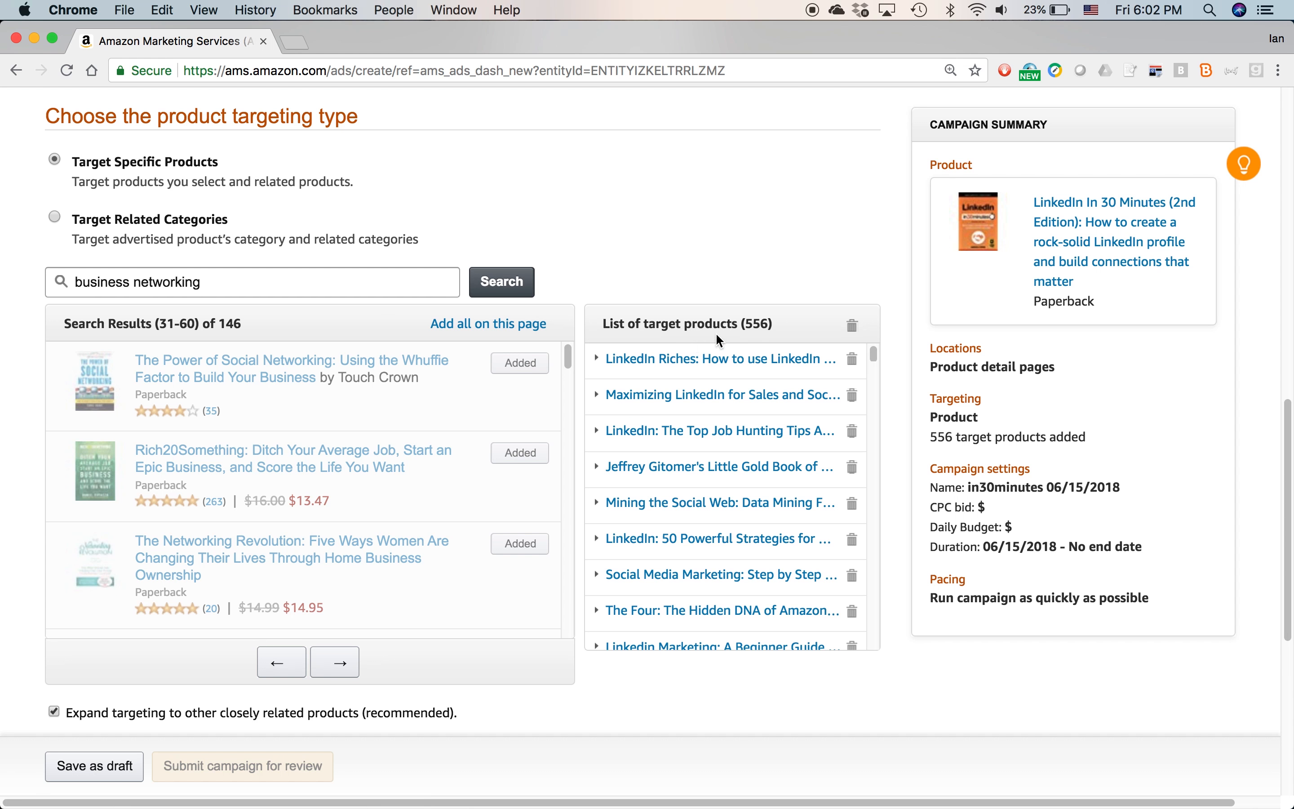
Review the list of target products and examine the example product ad on the 1984 Kindle edition page in Firefox.
scroll(650, 500, "down", 1)
scroll(650, 500, "down", 5)
scroll(666, 548, "down", 1)
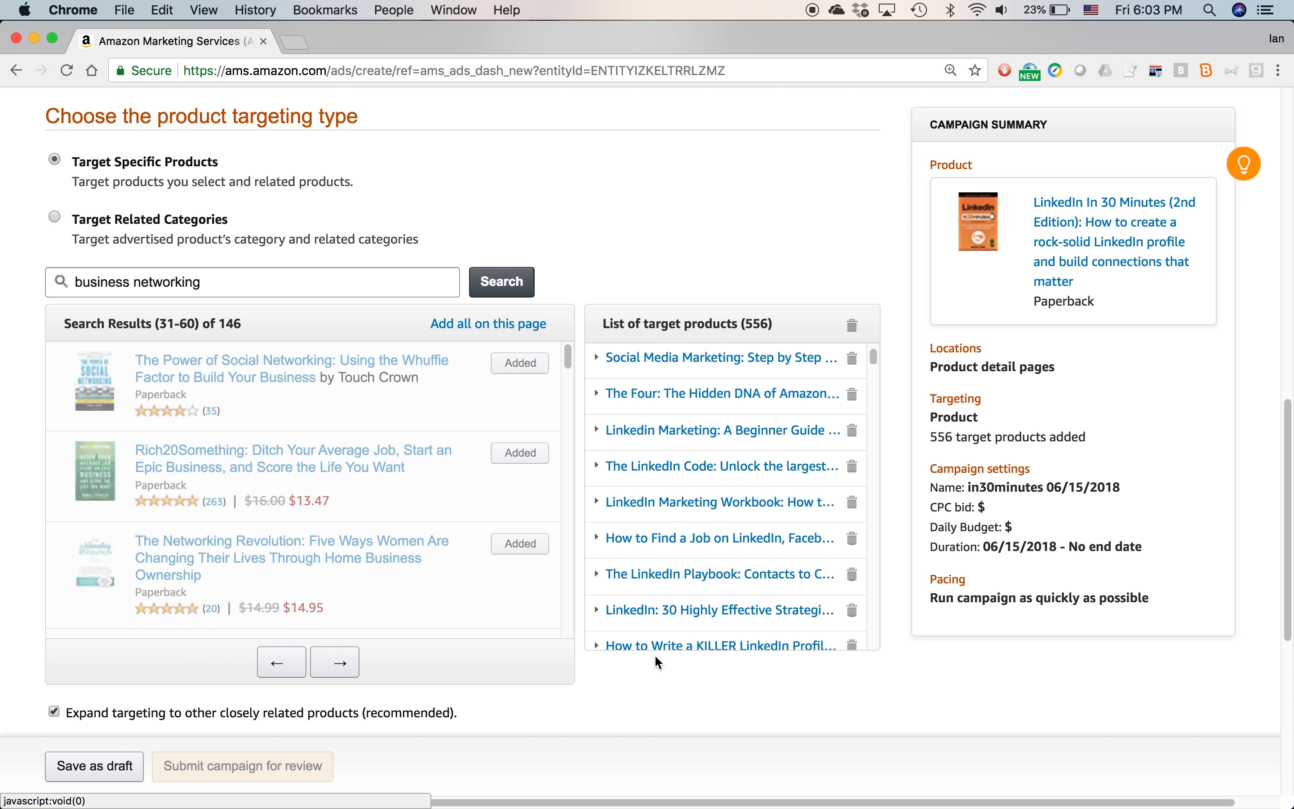
key("super+Tab")
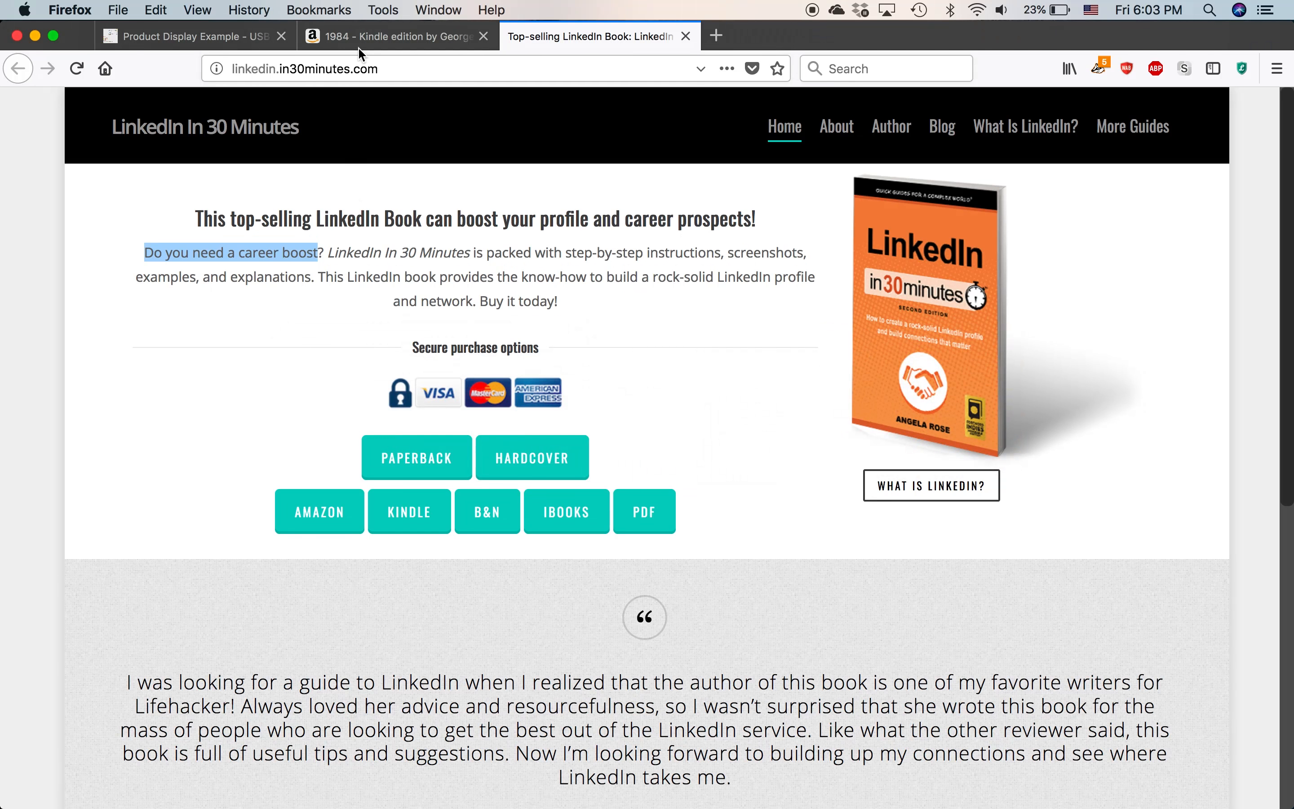
left_click(358, 46)
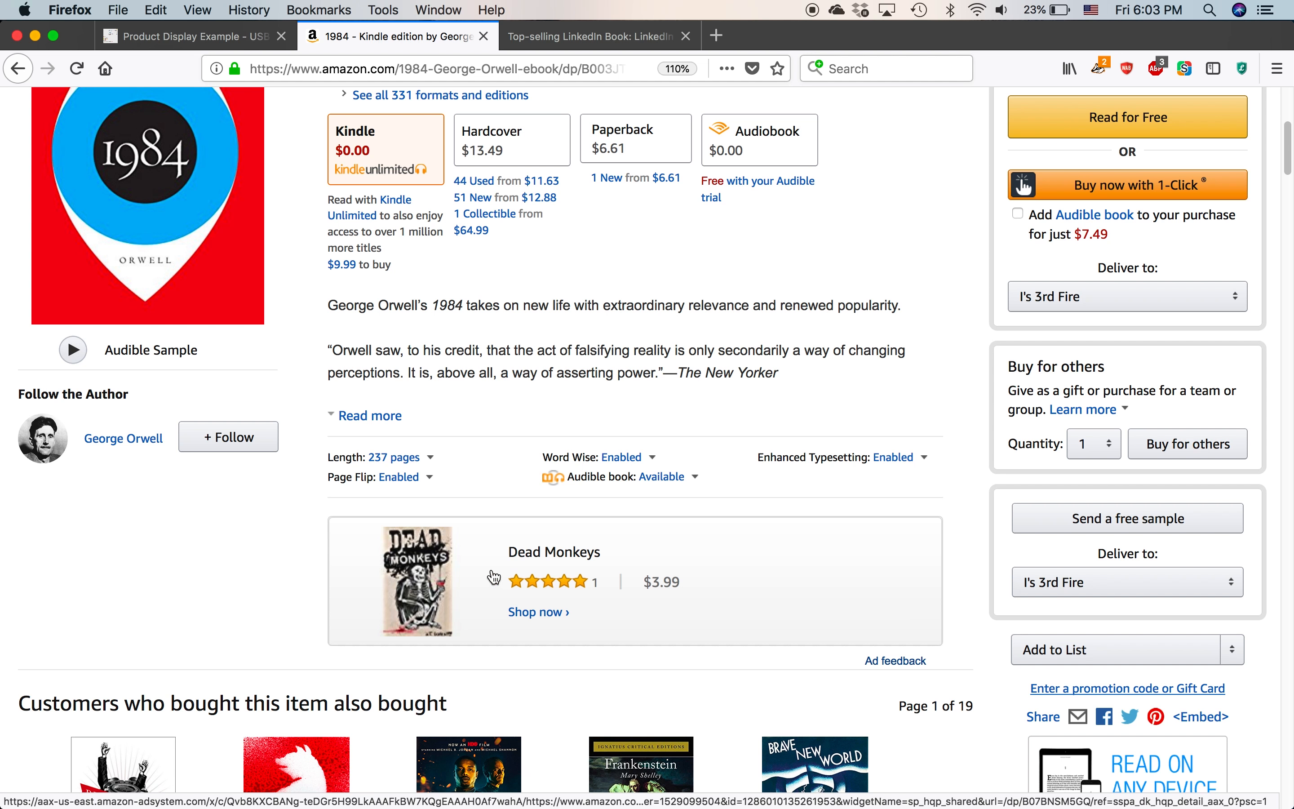
key("super+Tab")
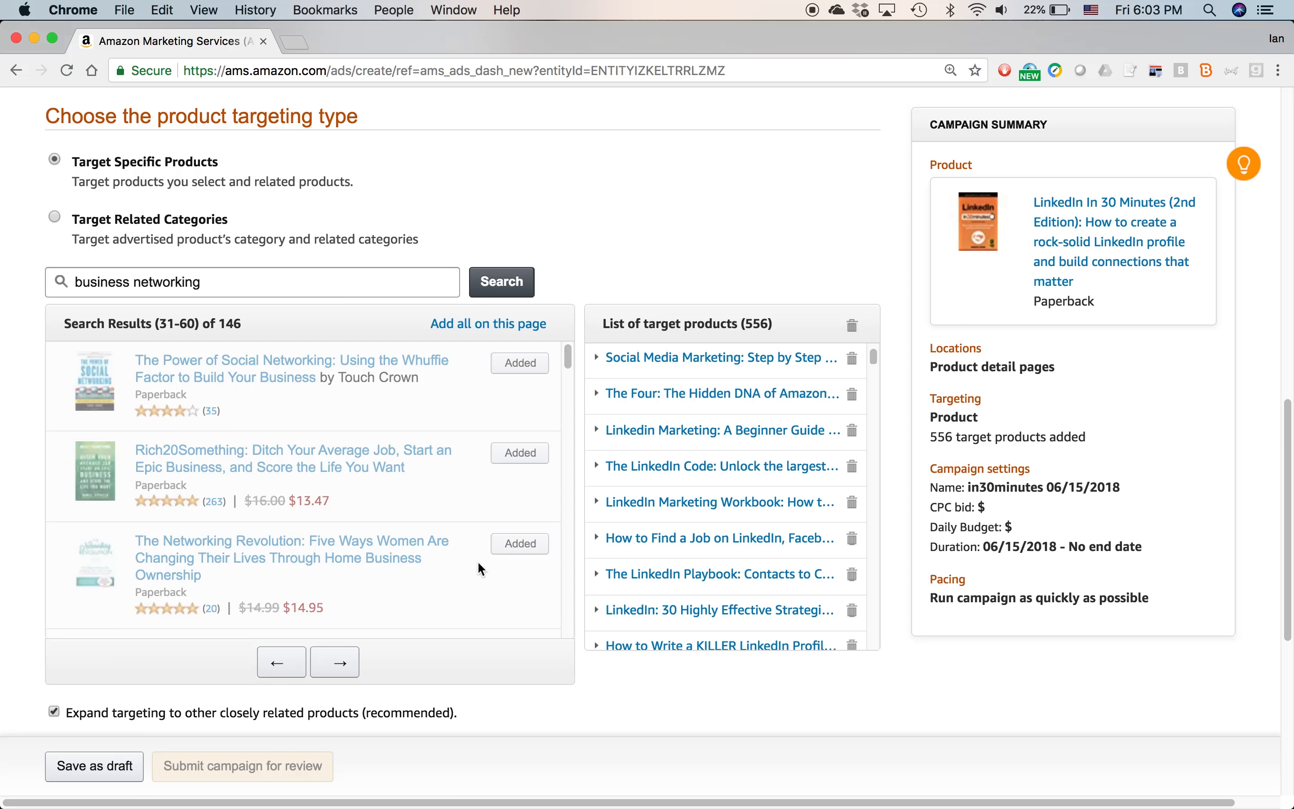
scroll(693, 406, "down", 1)
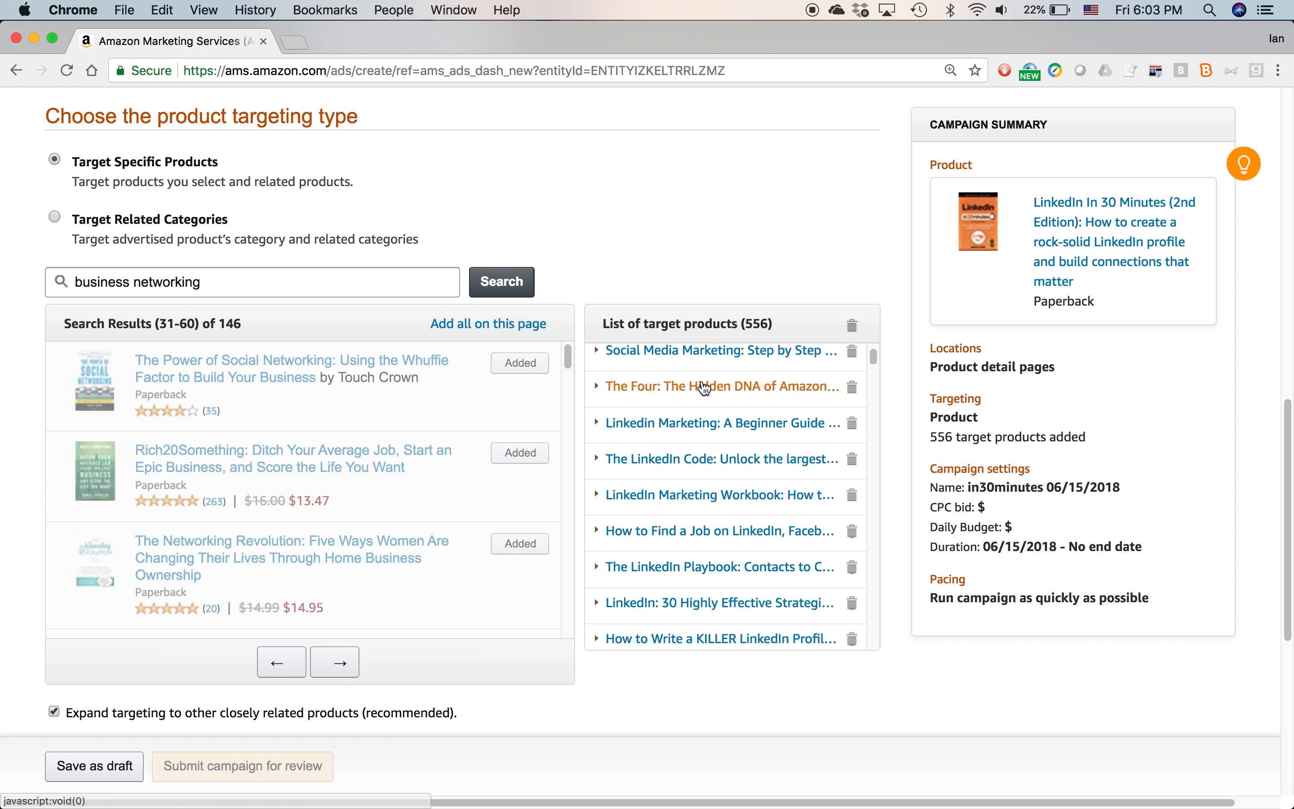
scroll(680, 398, "up", 4)
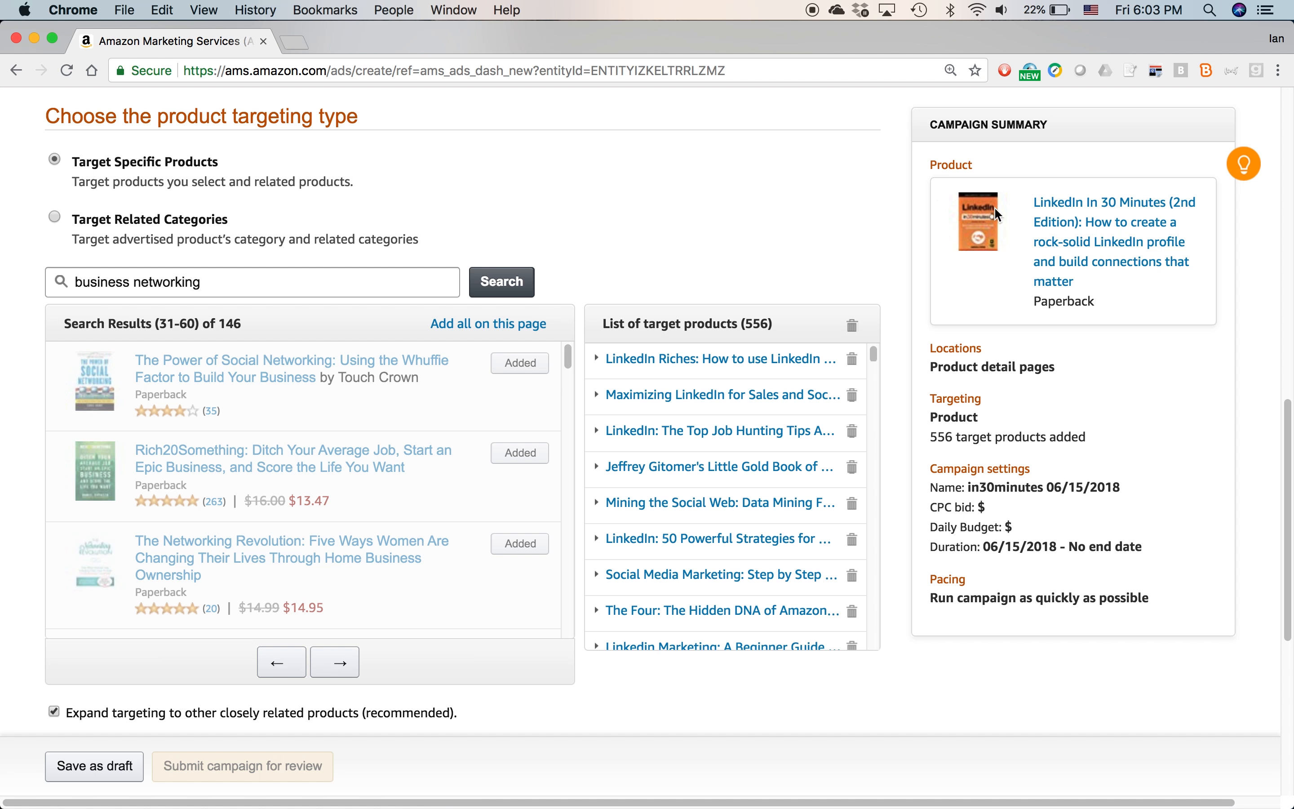
scroll(662, 372, "down", 5)
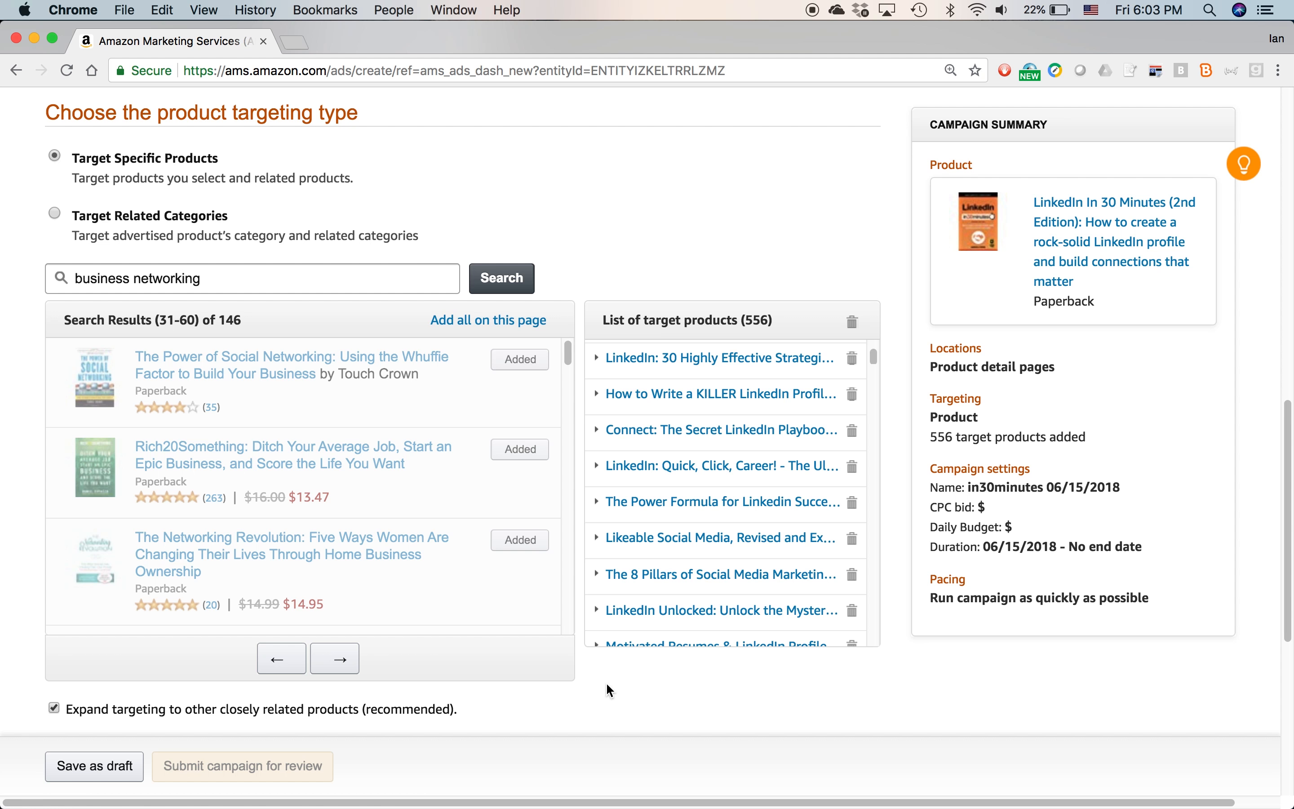
Rename the campaign as "Linkedin PD June 2018" in the campaign settings.
scroll(606, 682, "down", 7)
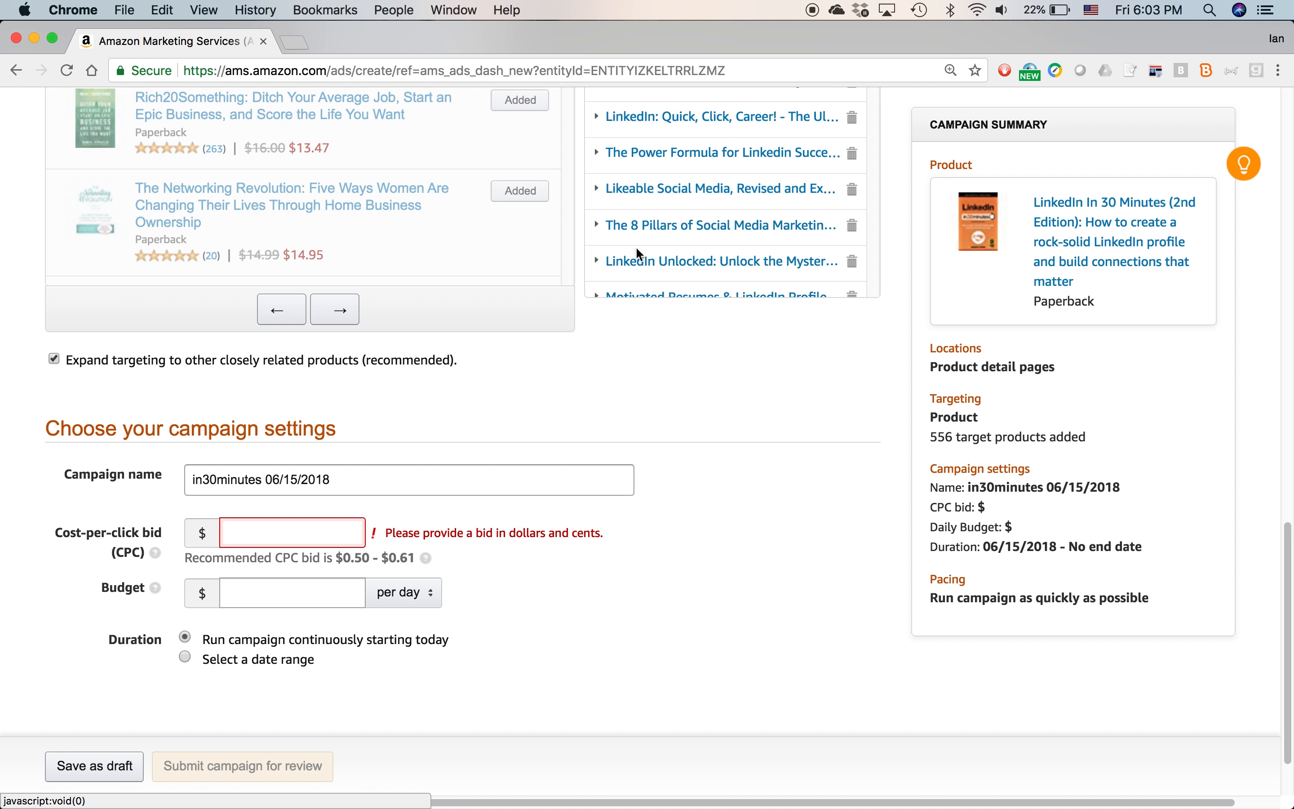
triple_click(262, 480)
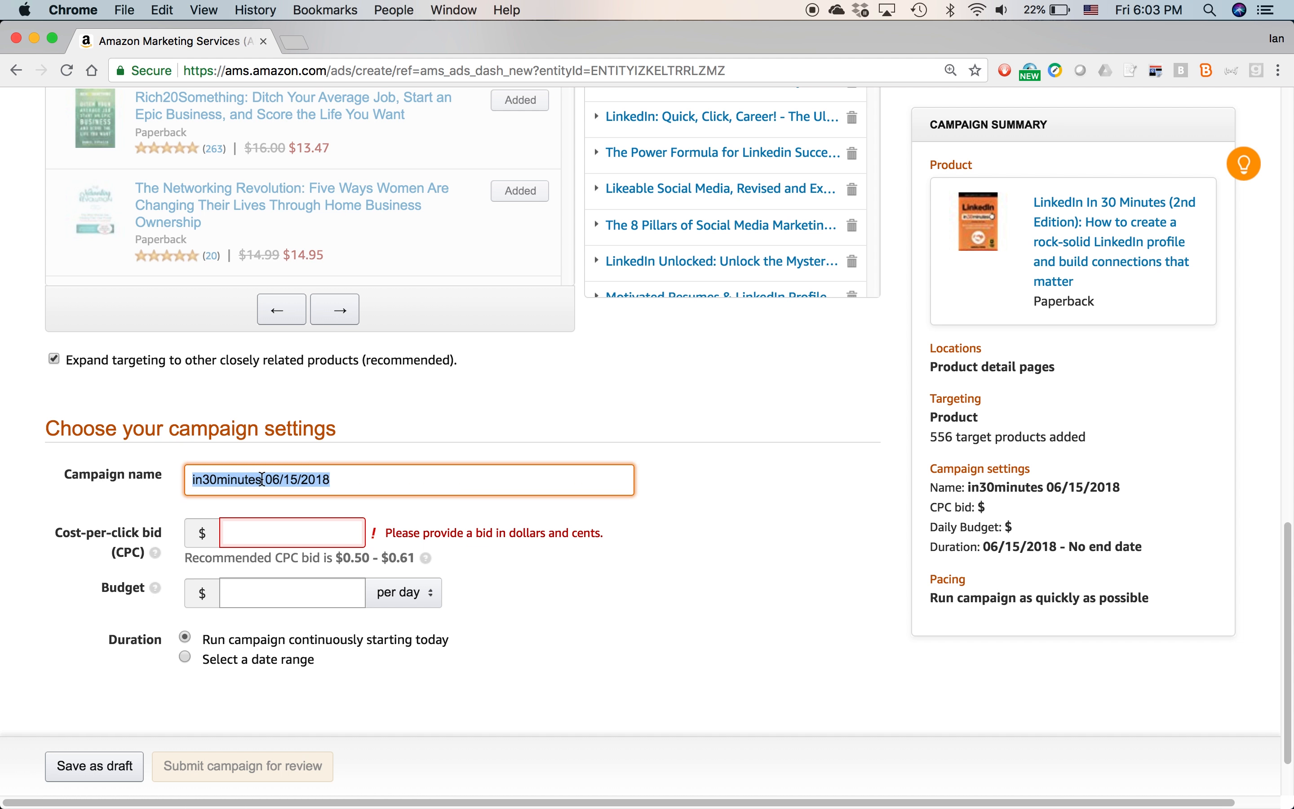
type("Linked")
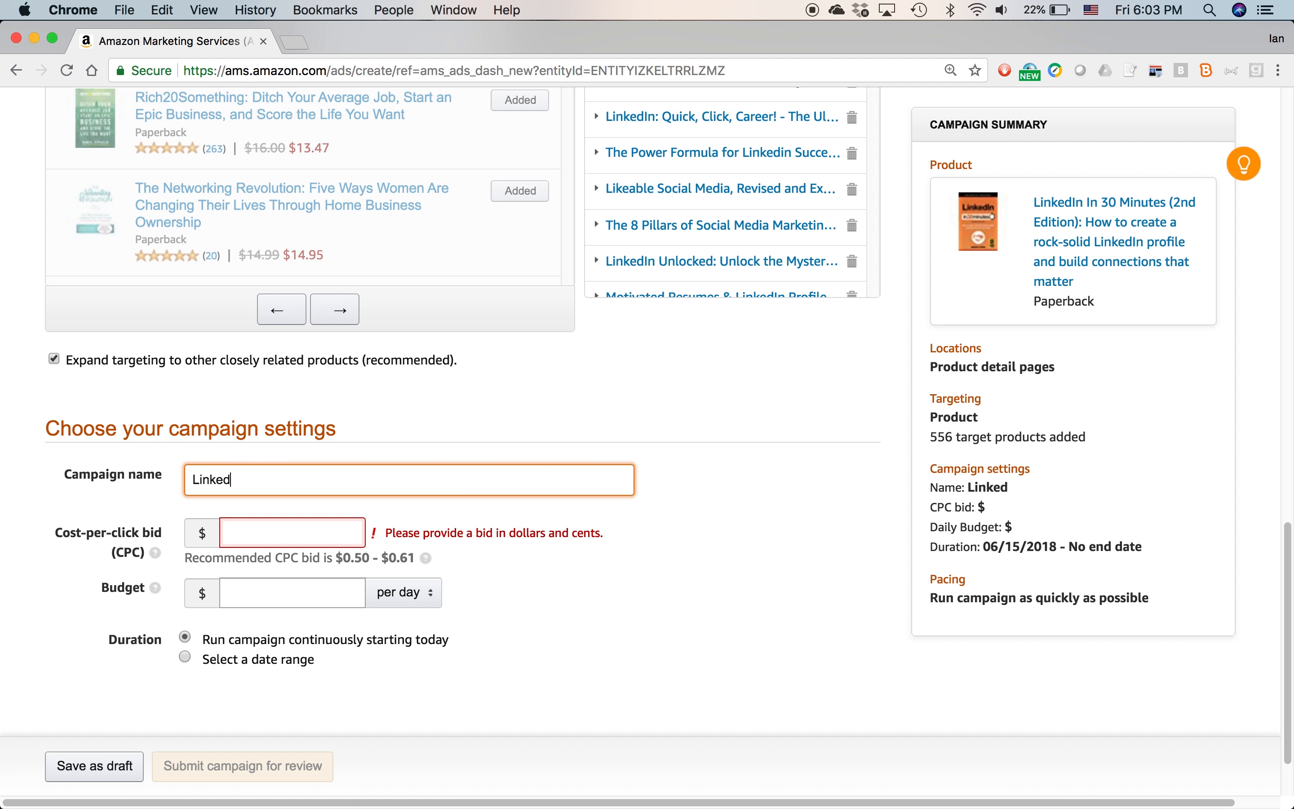
type("in PD J")
type("une 2018")
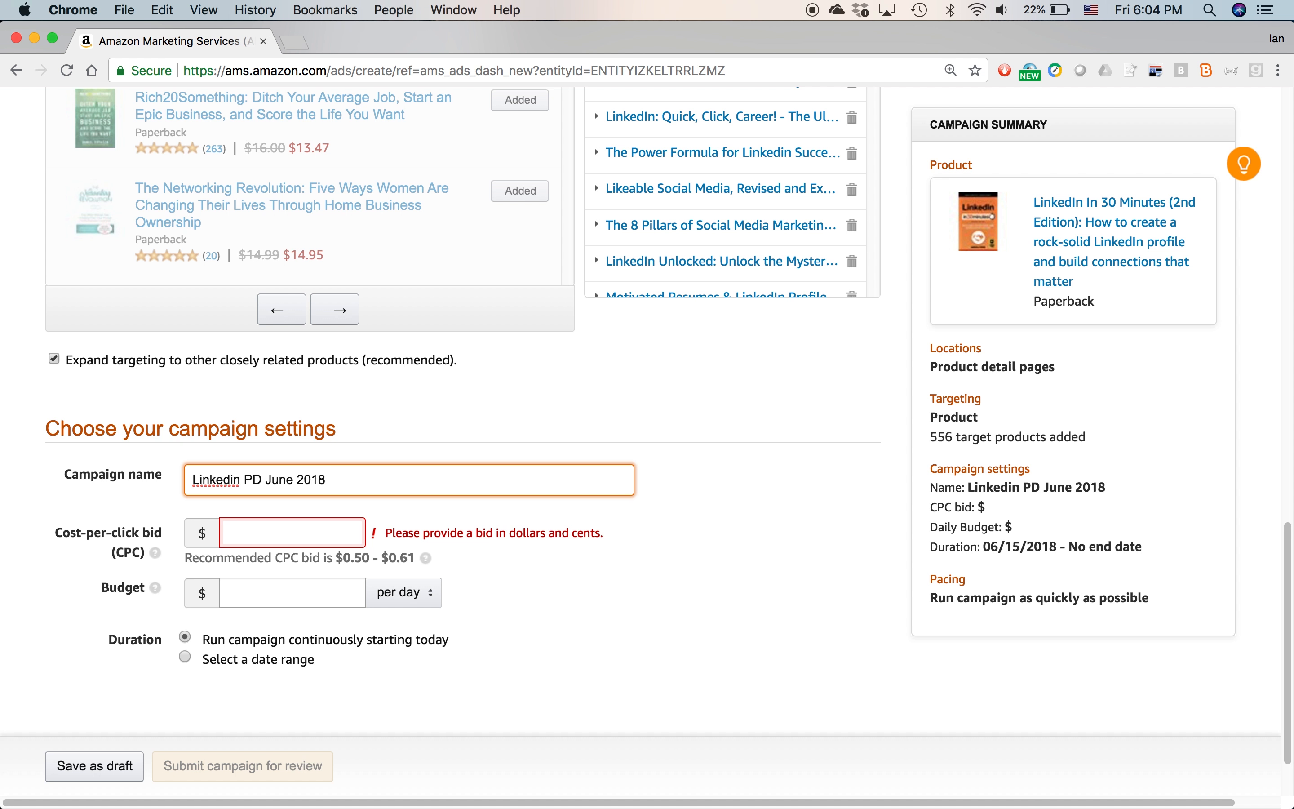
Set the campaign's cost-per-click bid to $0.23 and its daily budget to $5.00.
left_click(269, 534)
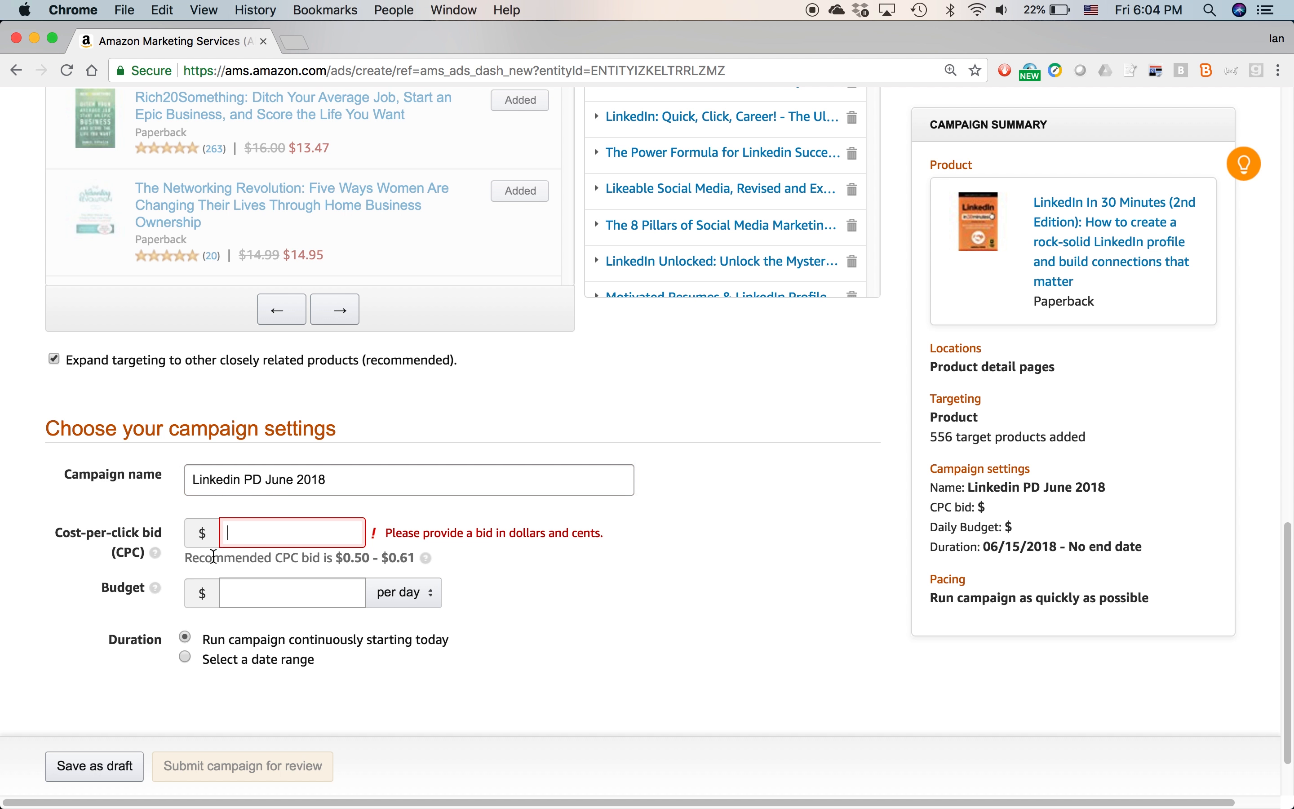
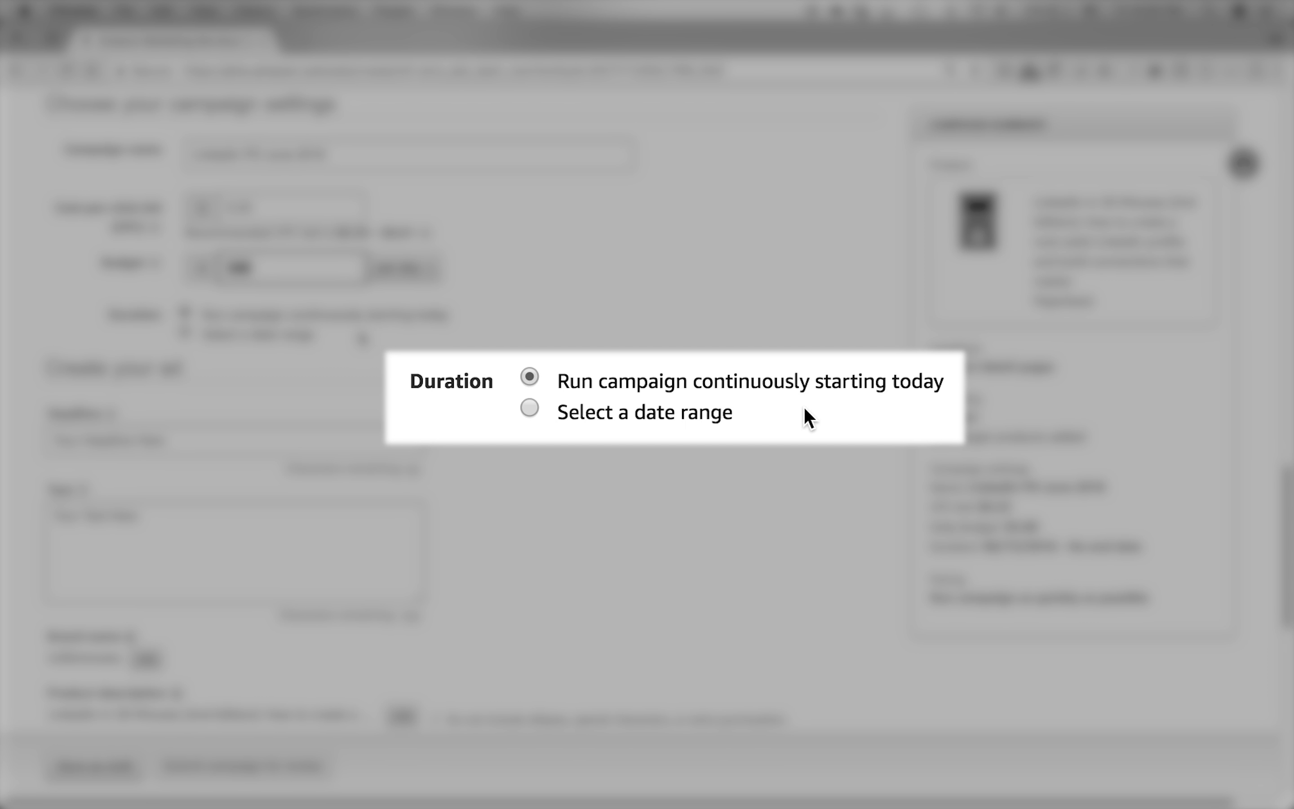
Switch the campaign duration to a date range and set the end date to 09/15/2018.
left_click(184, 333)
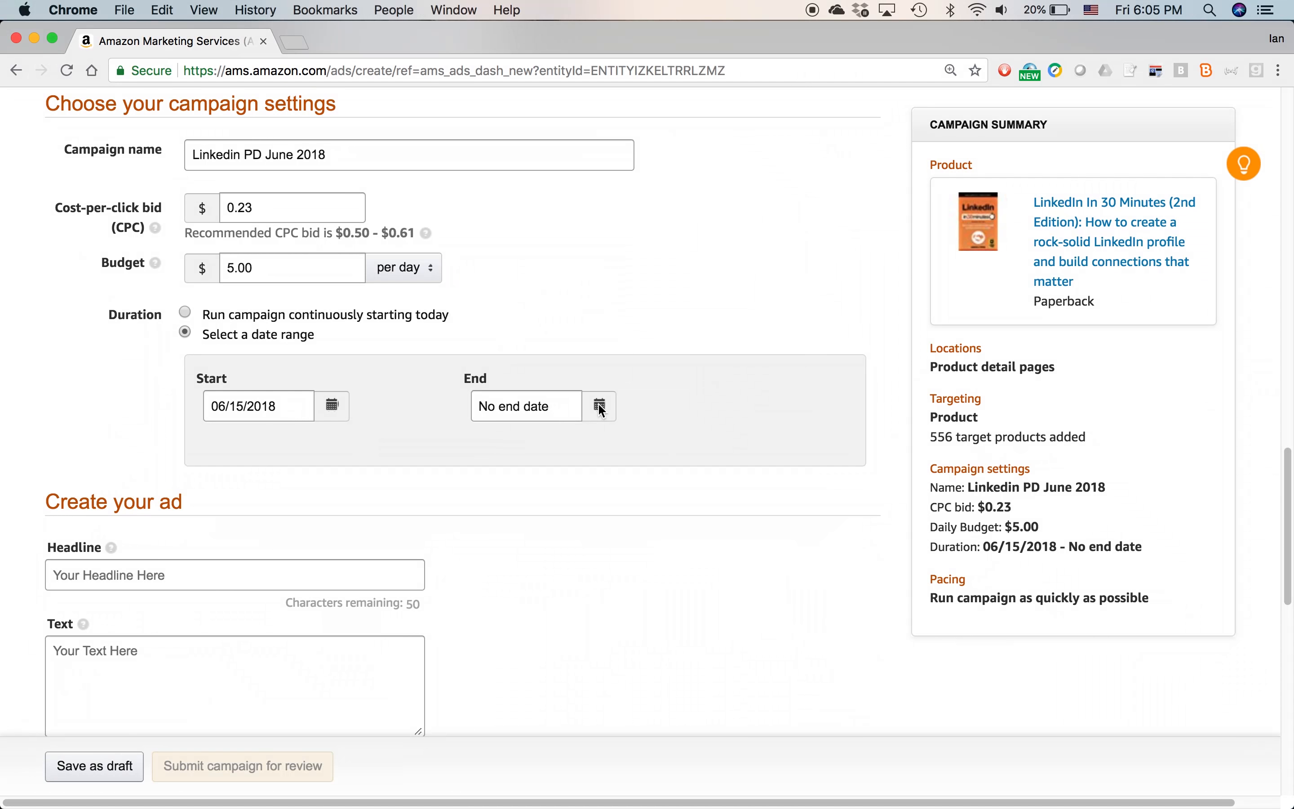
left_click(600, 405)
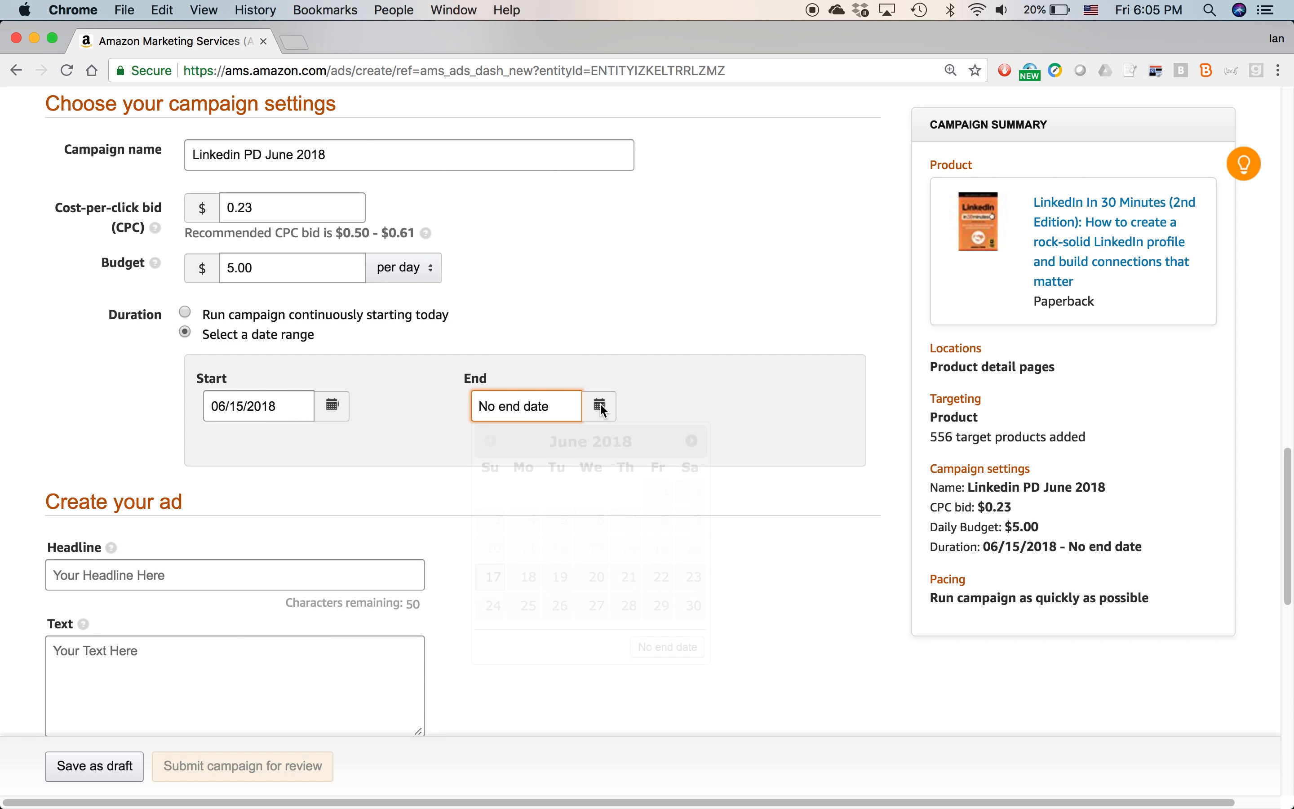
left_click(693, 441)
left_click(694, 440)
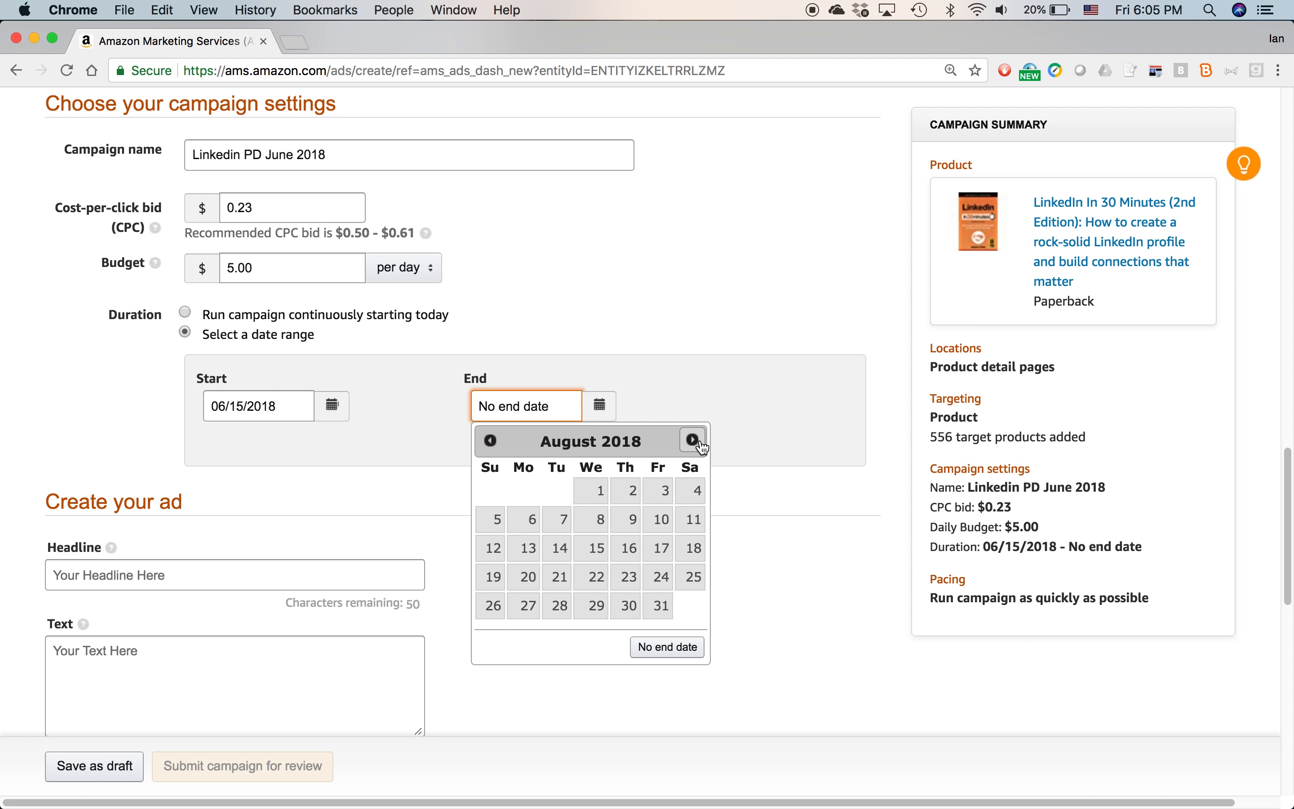
left_click(694, 441)
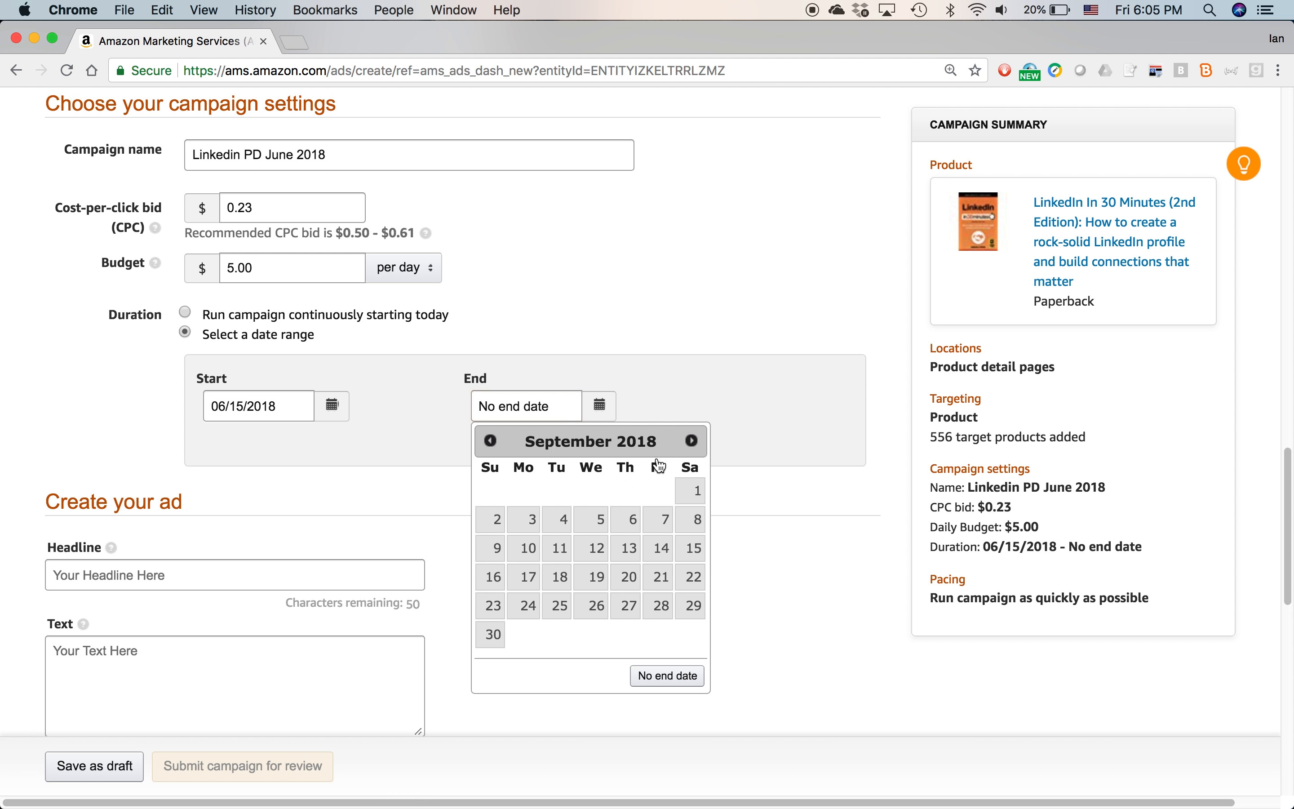
left_click(693, 549)
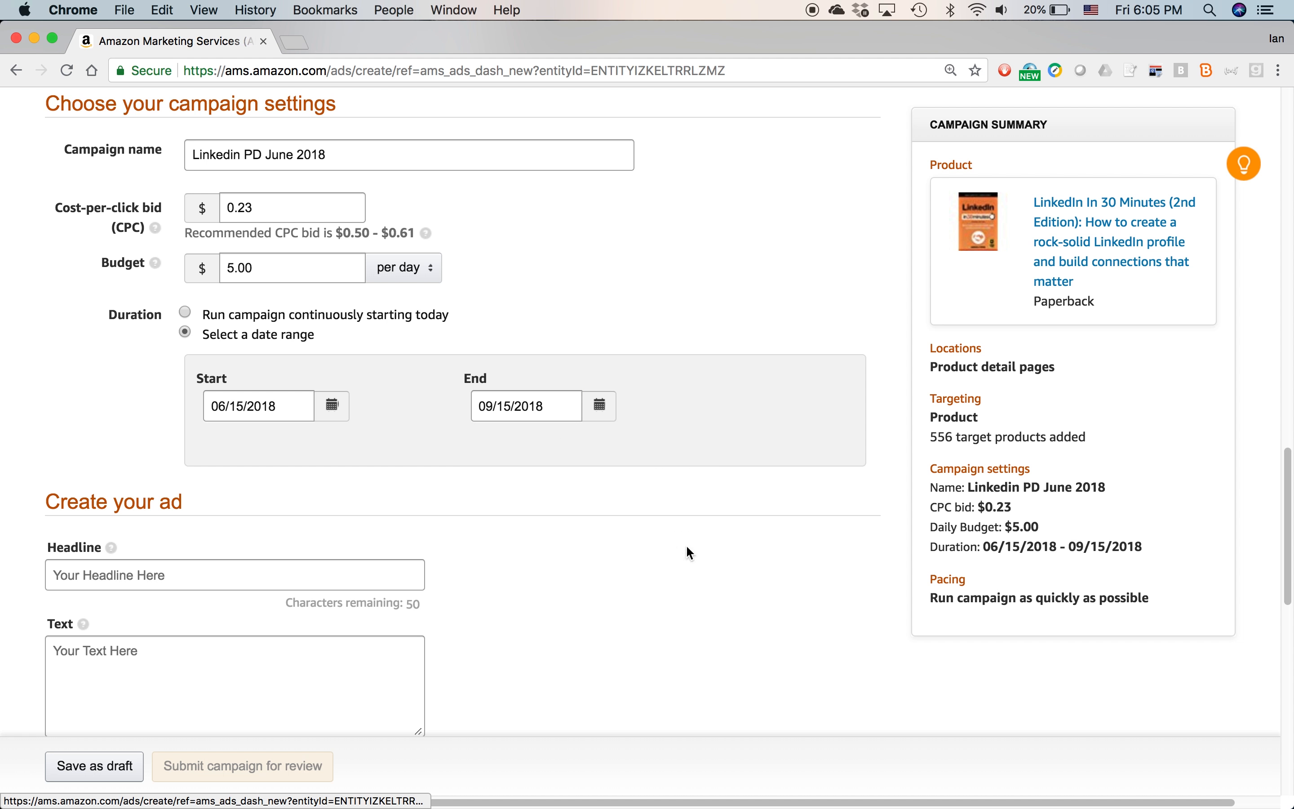
Switch to TextEdit, open the recent file "linkedin ams ads july 2017.txt", and enlarge its window and text.
scroll(536, 437, "down", 5)
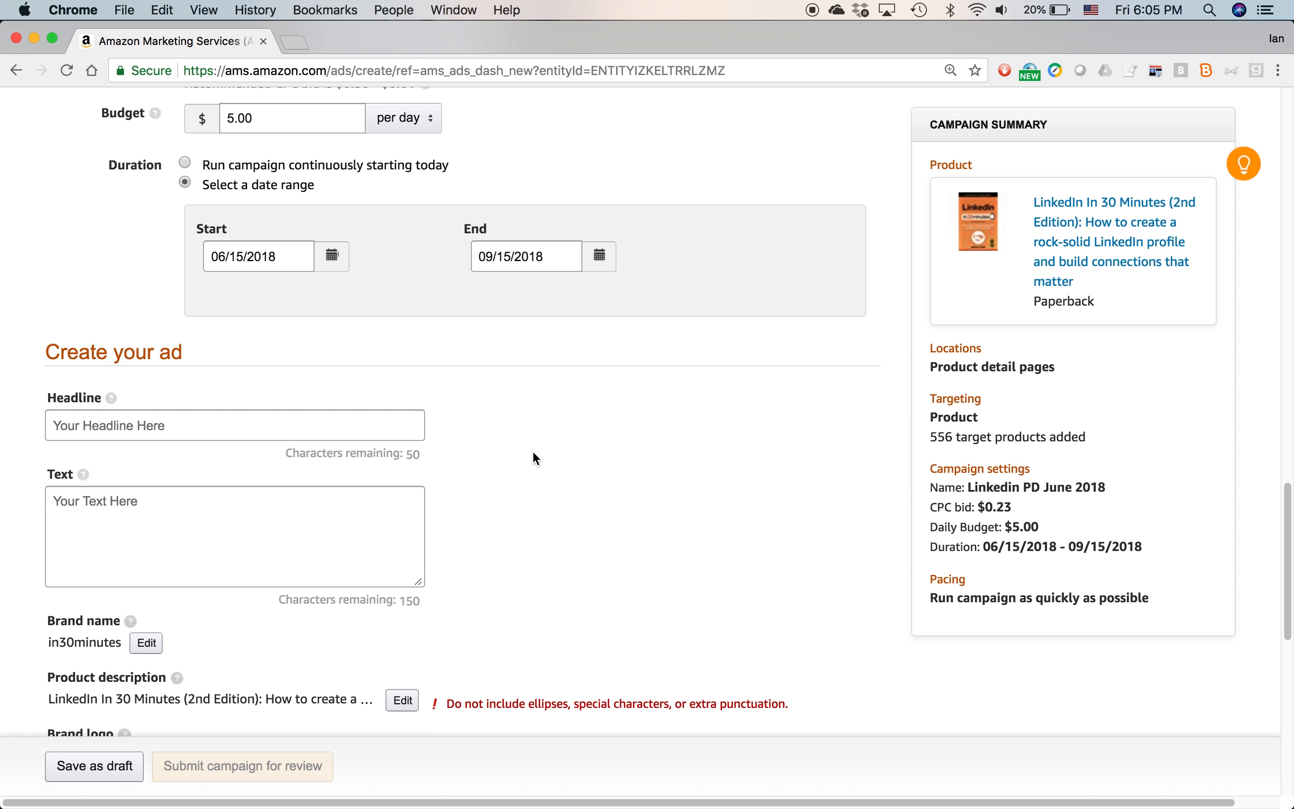
left_click(143, 429)
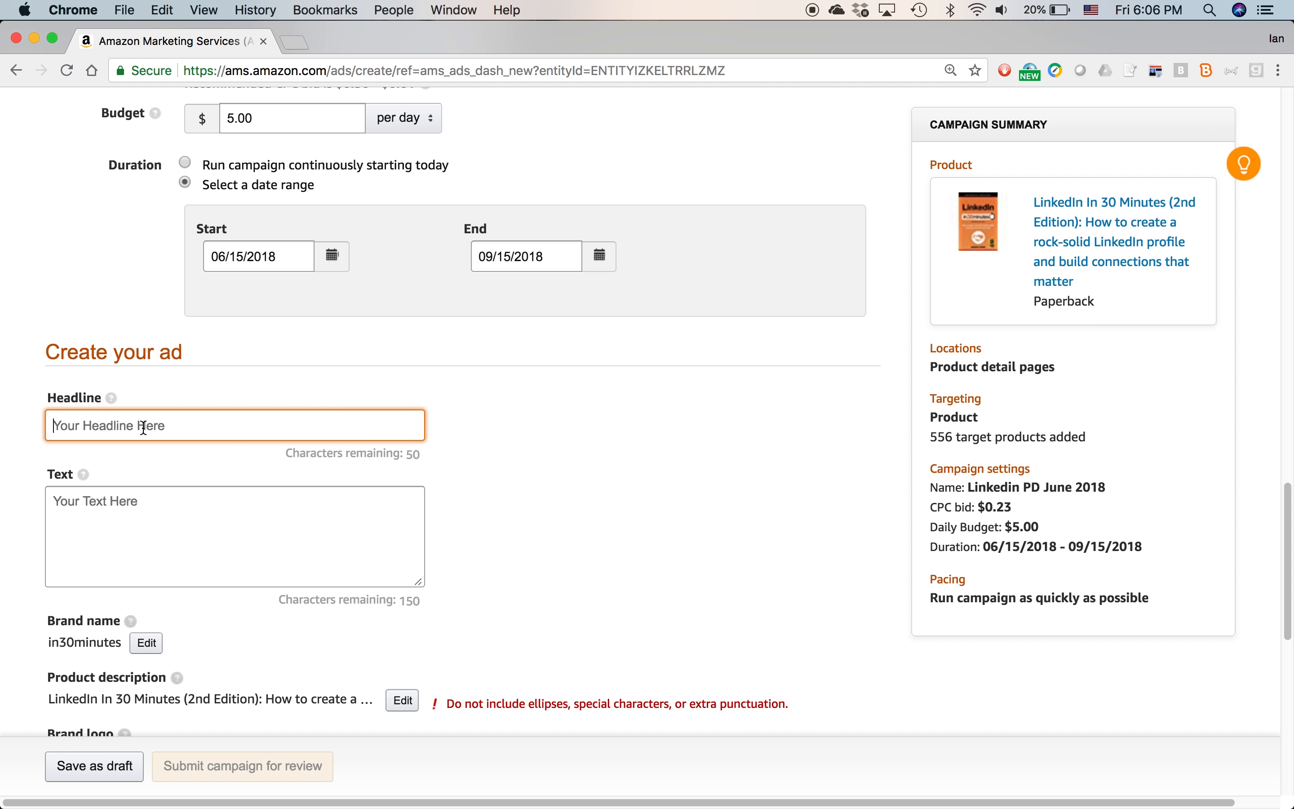
key("super+Tab")
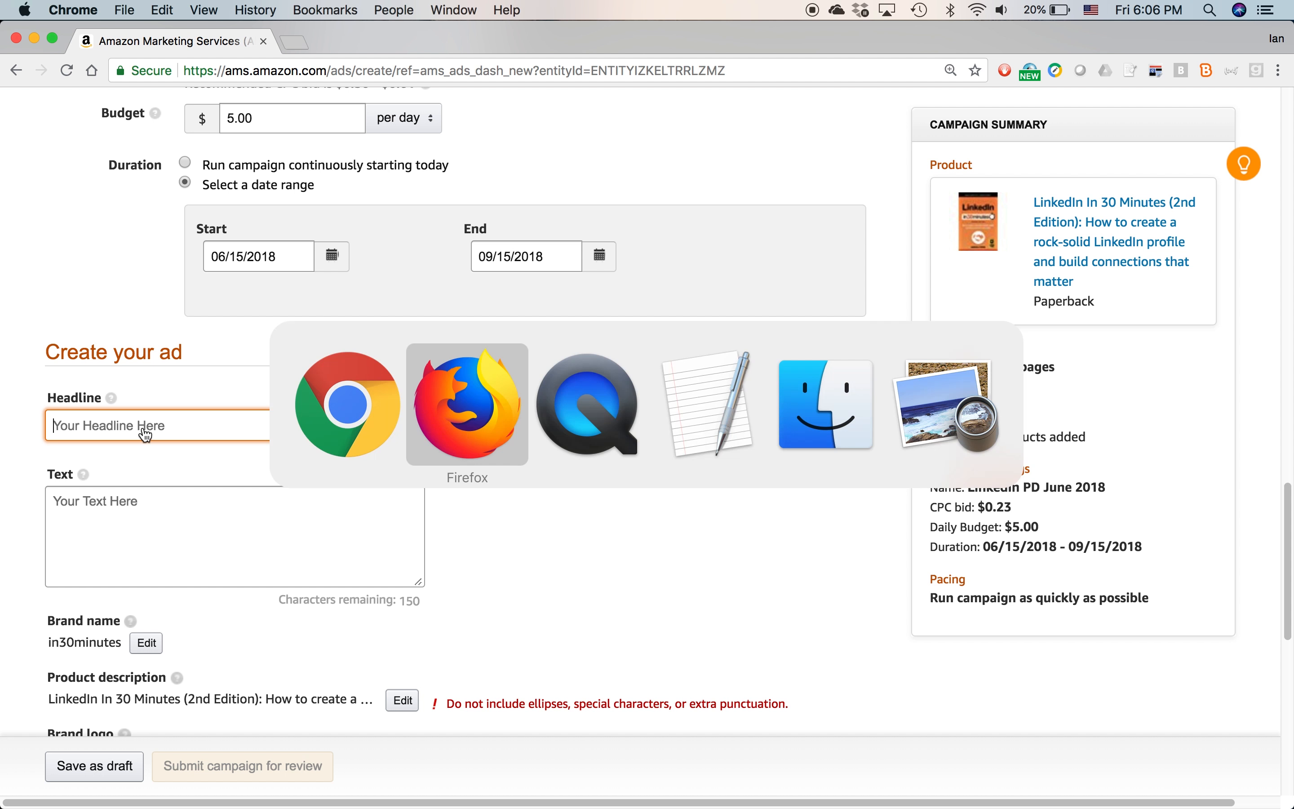
key("super+Tab")
key("super+Tab")
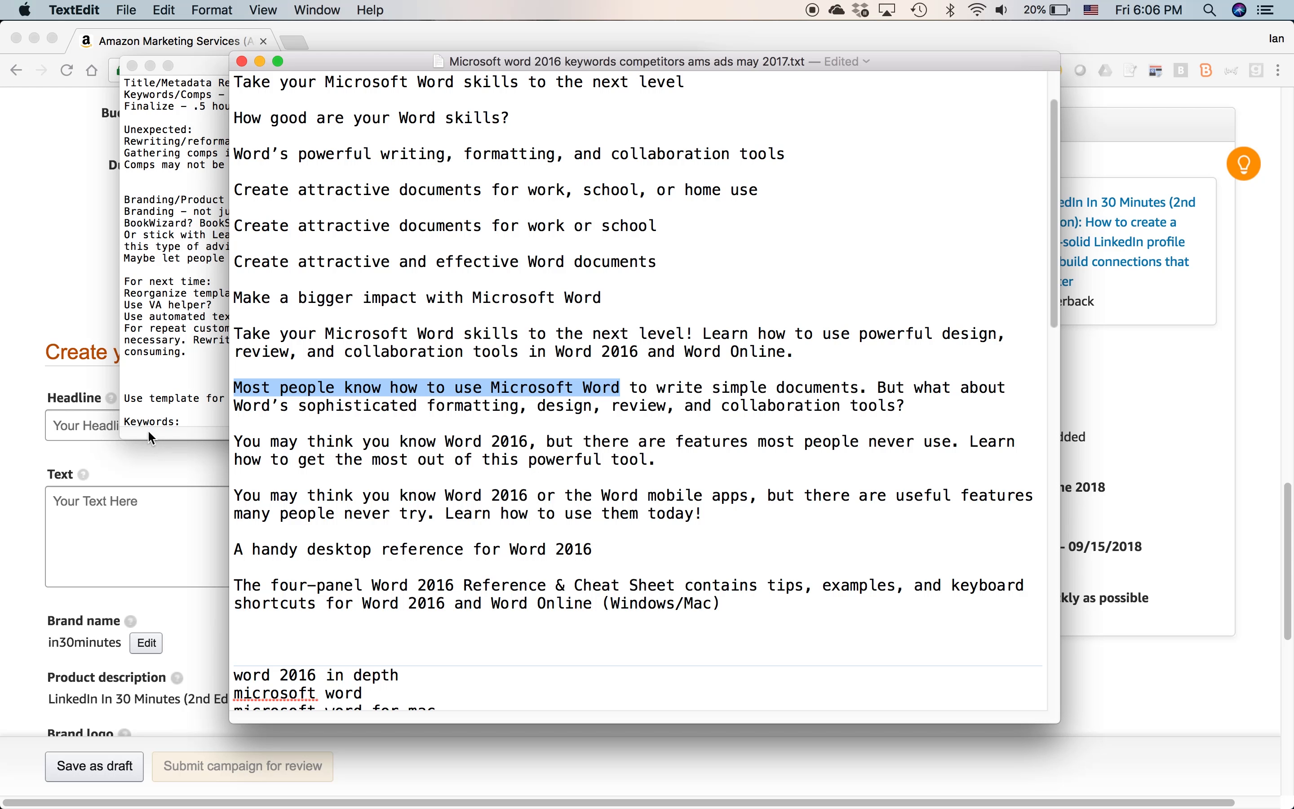
left_click(127, 10)
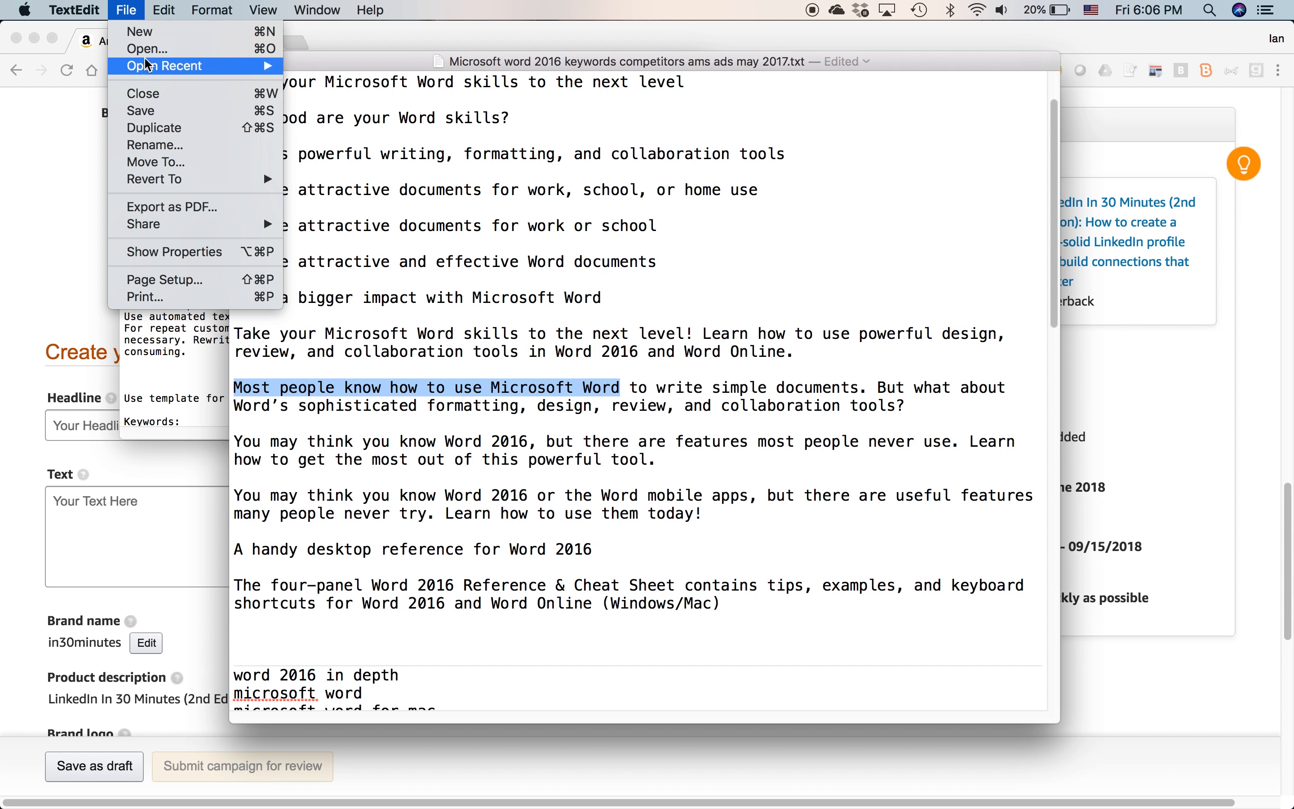
mouse_move(149, 65)
left_click(406, 66)
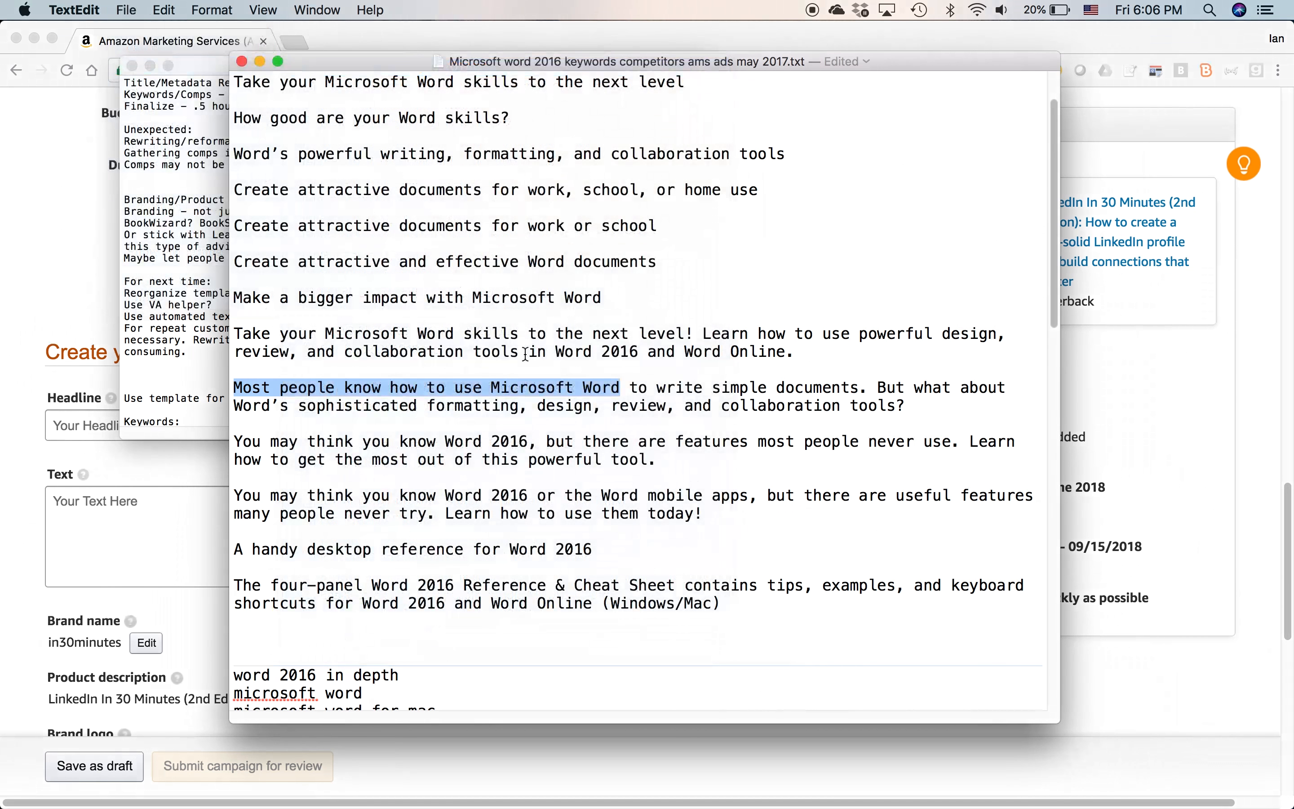
left_click_drag(834, 454, 1060, 760)
key("super+plus")
key("super+plus")
key("super+plus")
key("super+plus")
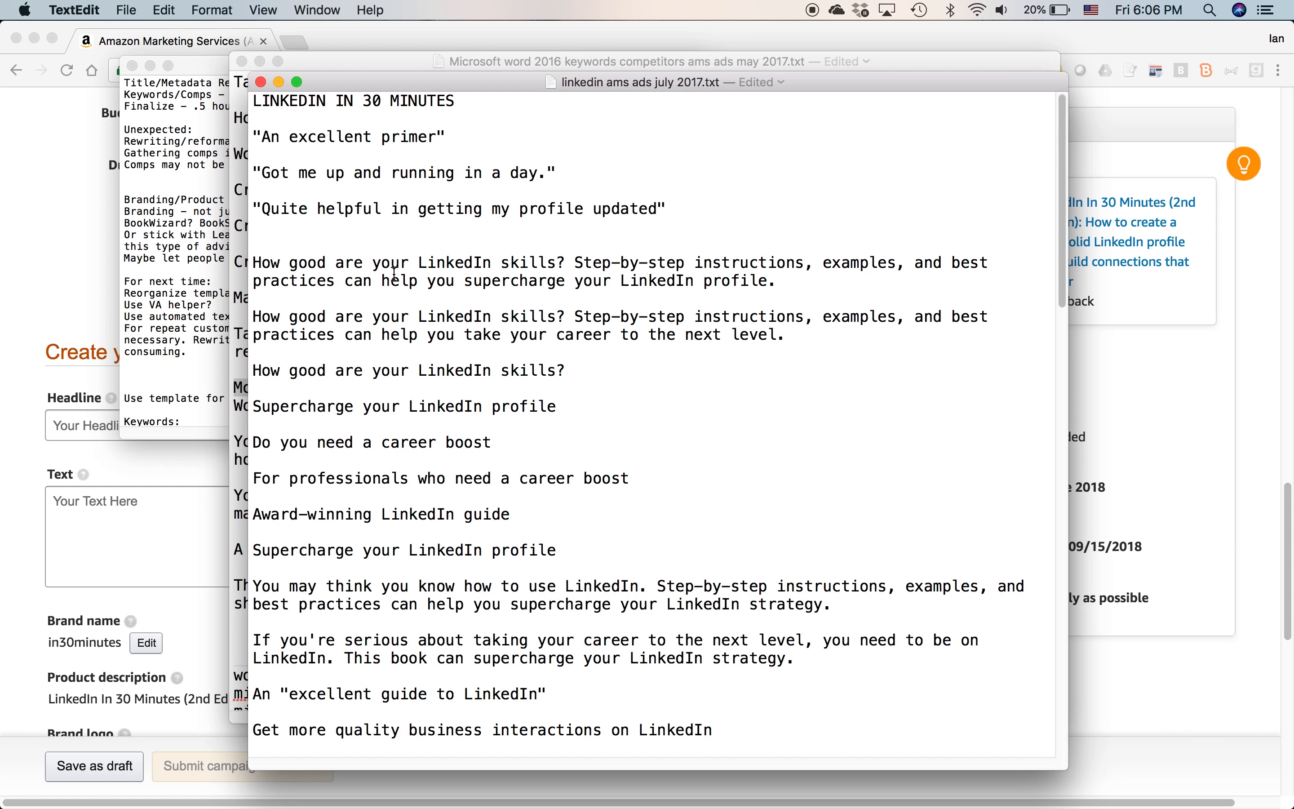
Append "today" to the "Supercharge your LinkedIn profile" line below "Award-winning LinkedIn guide" and copy the whole line.
scroll(395, 267, "down", 12)
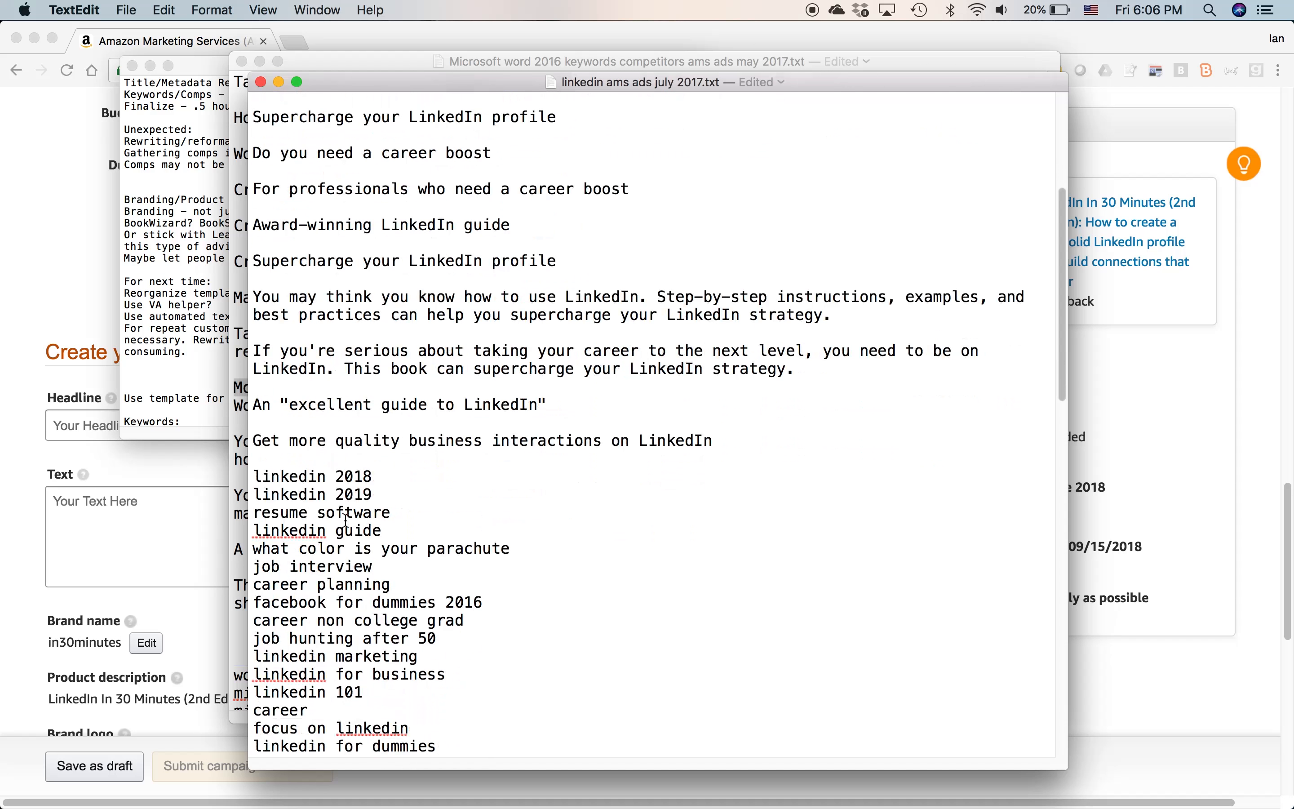
scroll(346, 519, "down", 5)
scroll(346, 477, "up", 5)
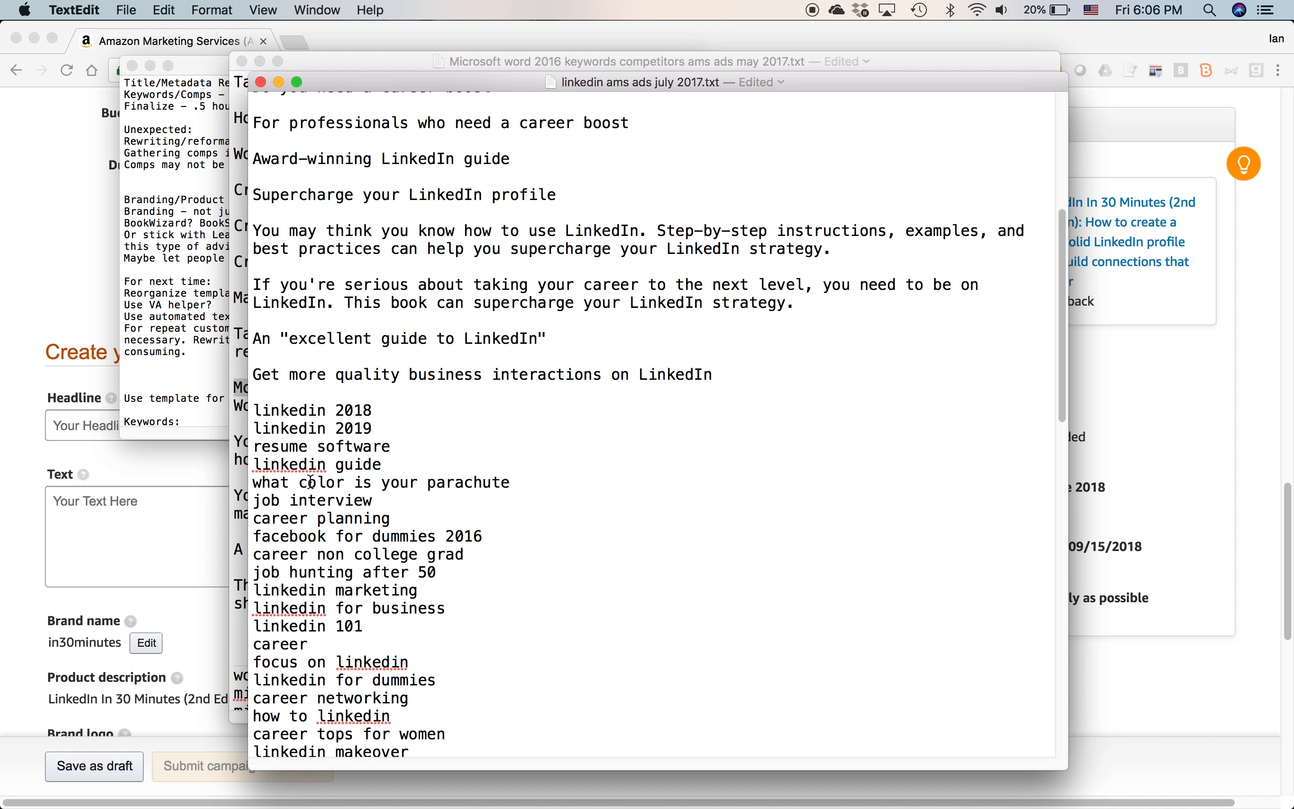
scroll(342, 459, "up", 3)
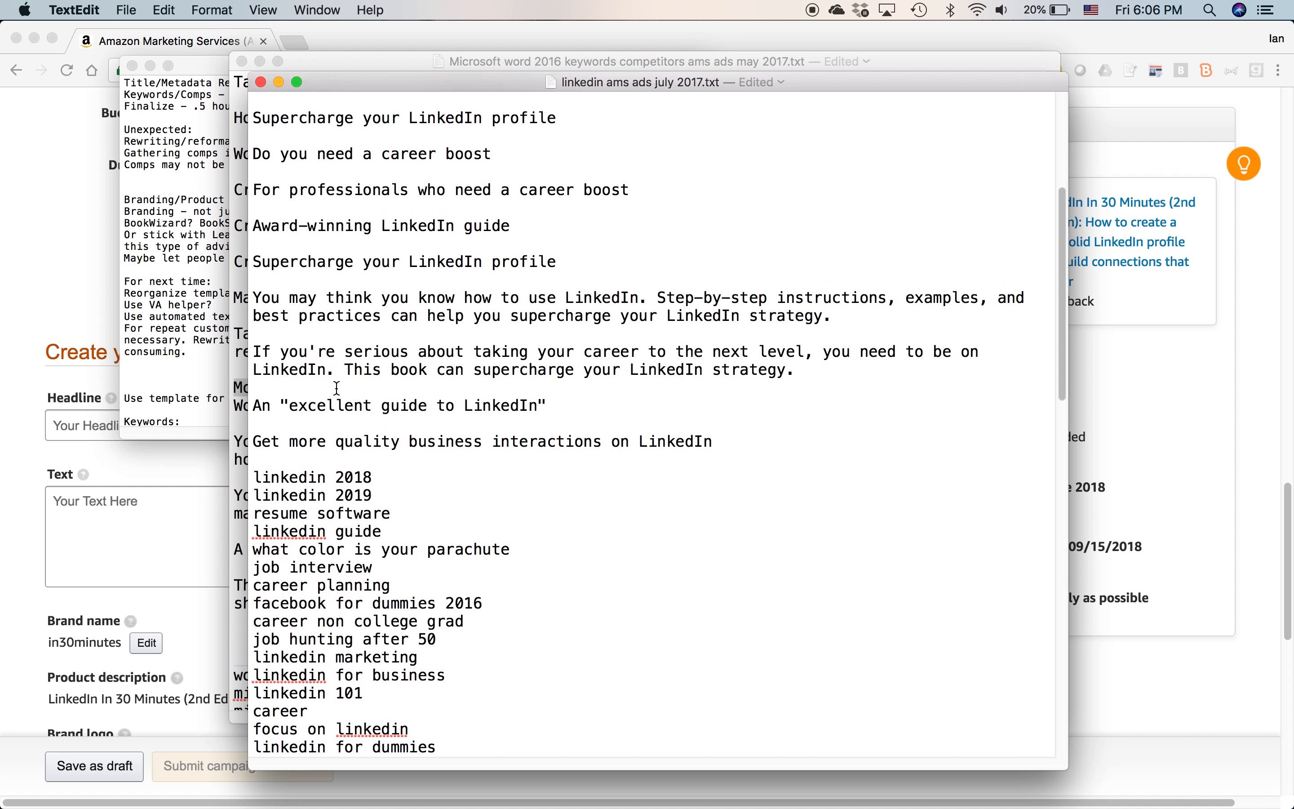
left_click(69, 428)
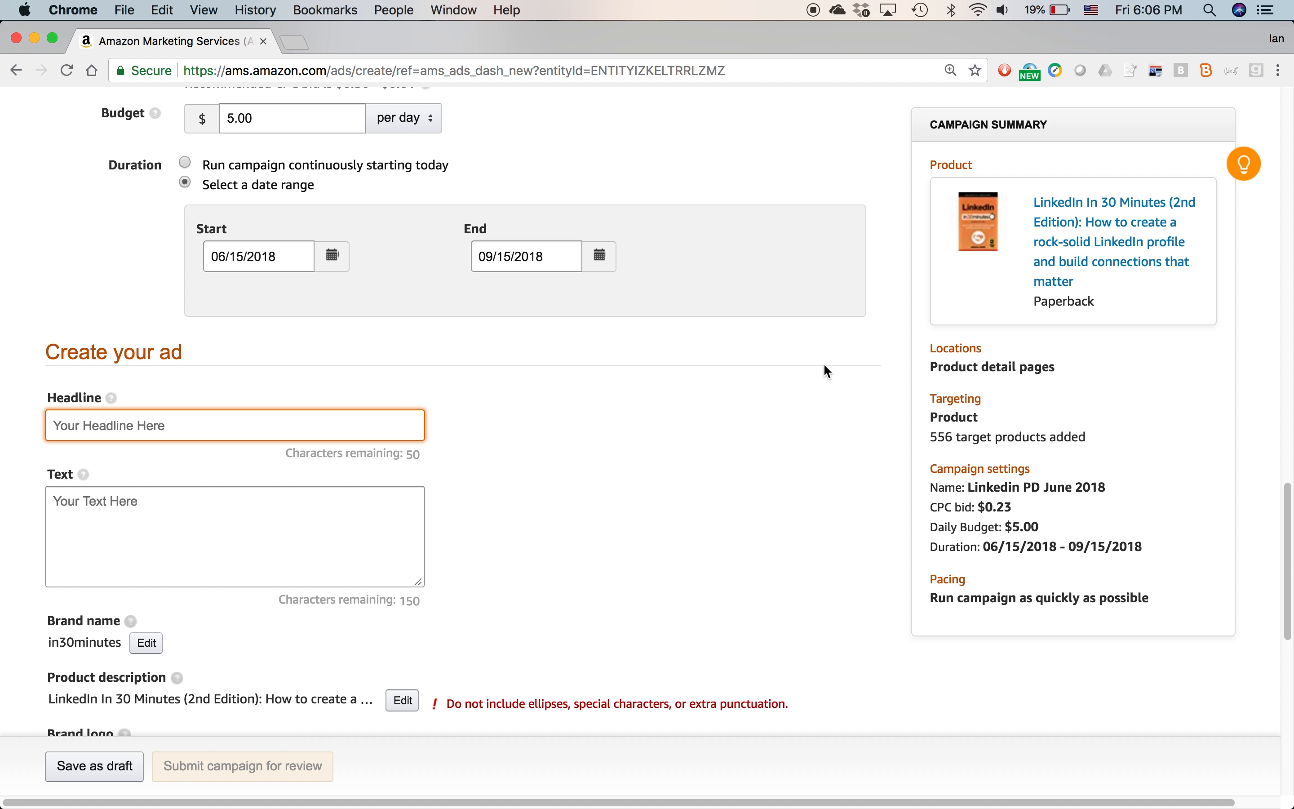
key("super+Tab")
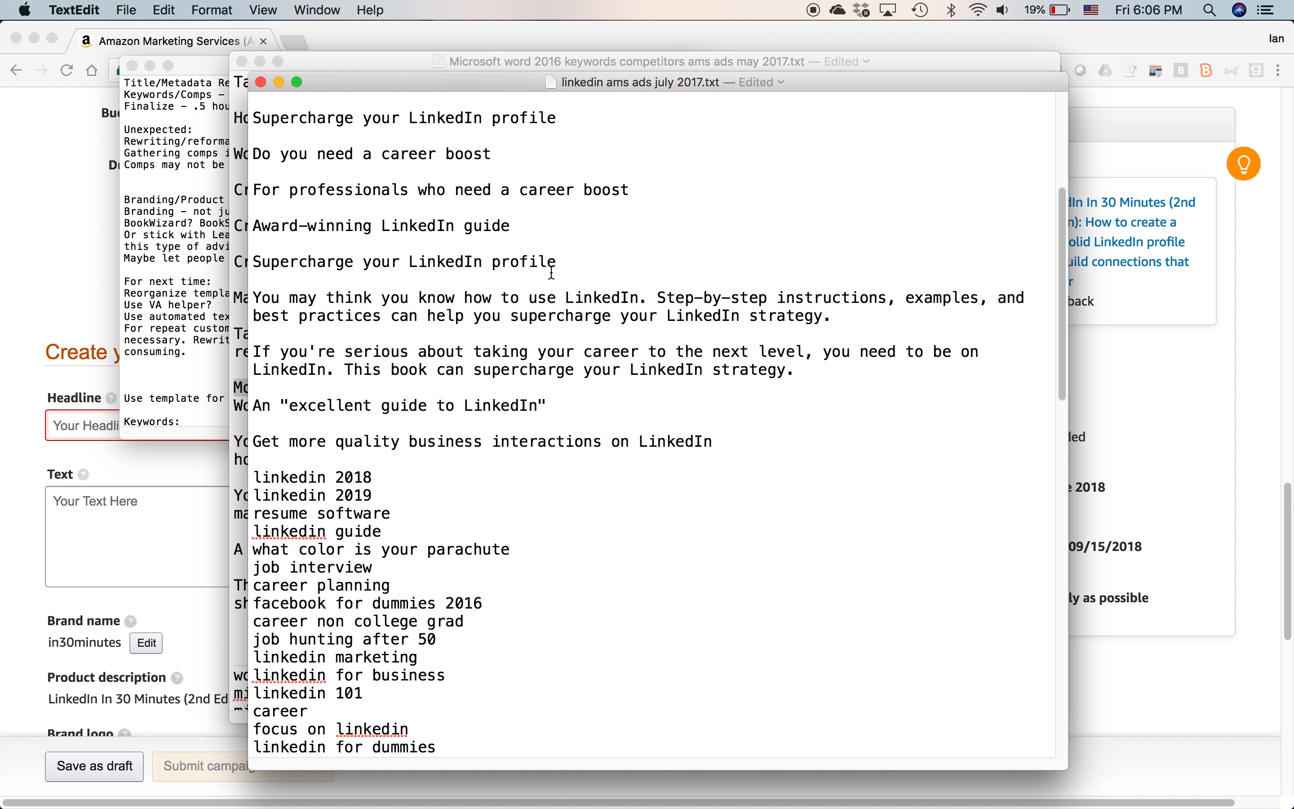
left_click(563, 261)
type("today")
triple_click(447, 262)
key("super+c")
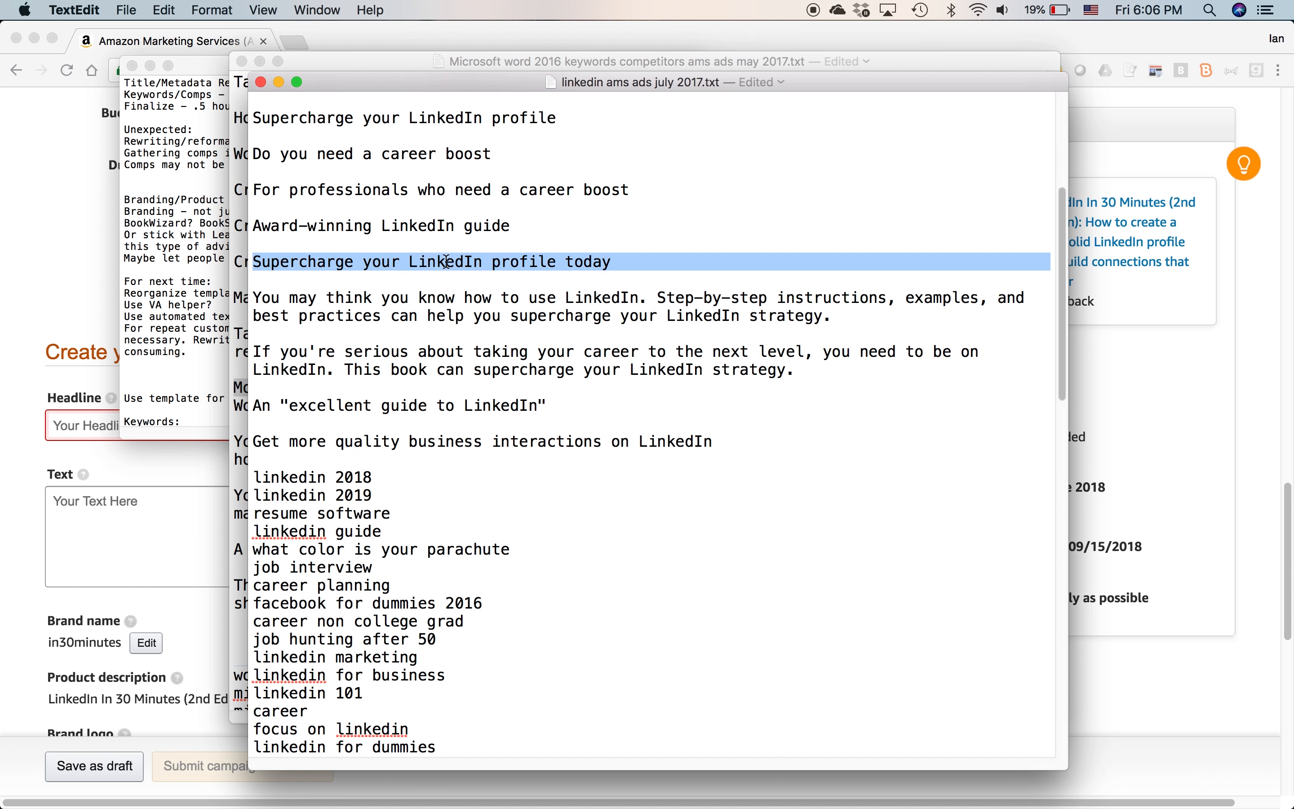
Switch back to Chrome and paste "Supercharge your LinkedIn profile today" as the ad headline.
key("super+Tab")
key("super+Tab")
left_click(164, 10)
left_click(189, 101)
left_click(79, 505)
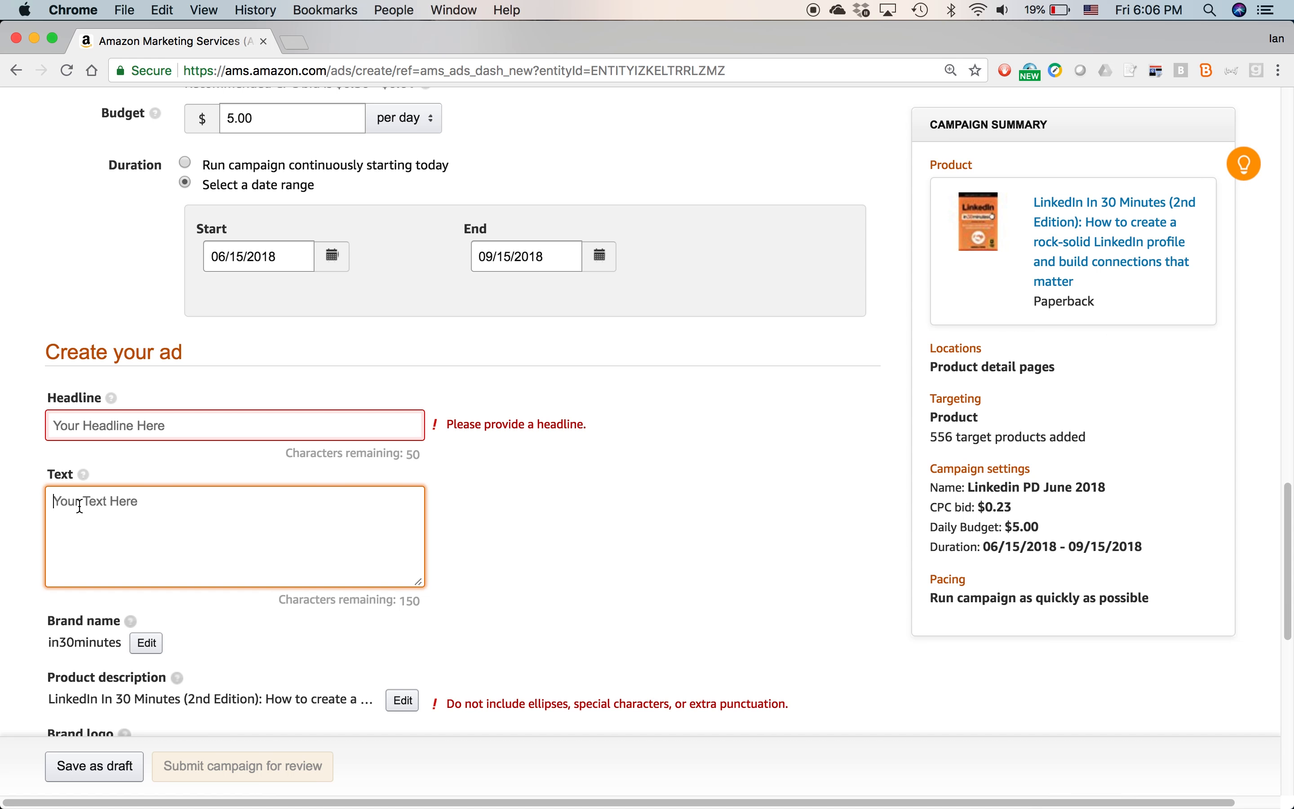
left_click(164, 10)
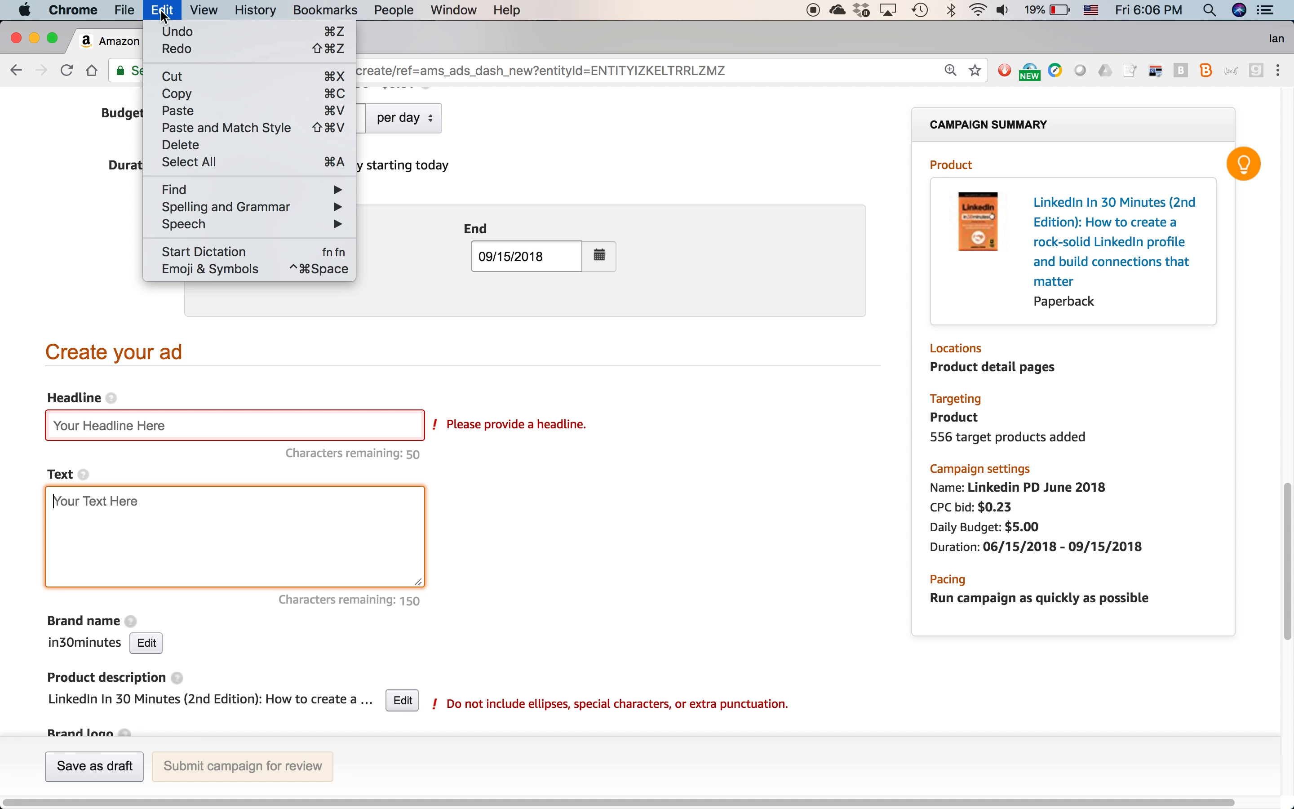
left_click(184, 112)
triple_click(138, 498)
key("BackSpace")
left_click(110, 428)
key("super+v")
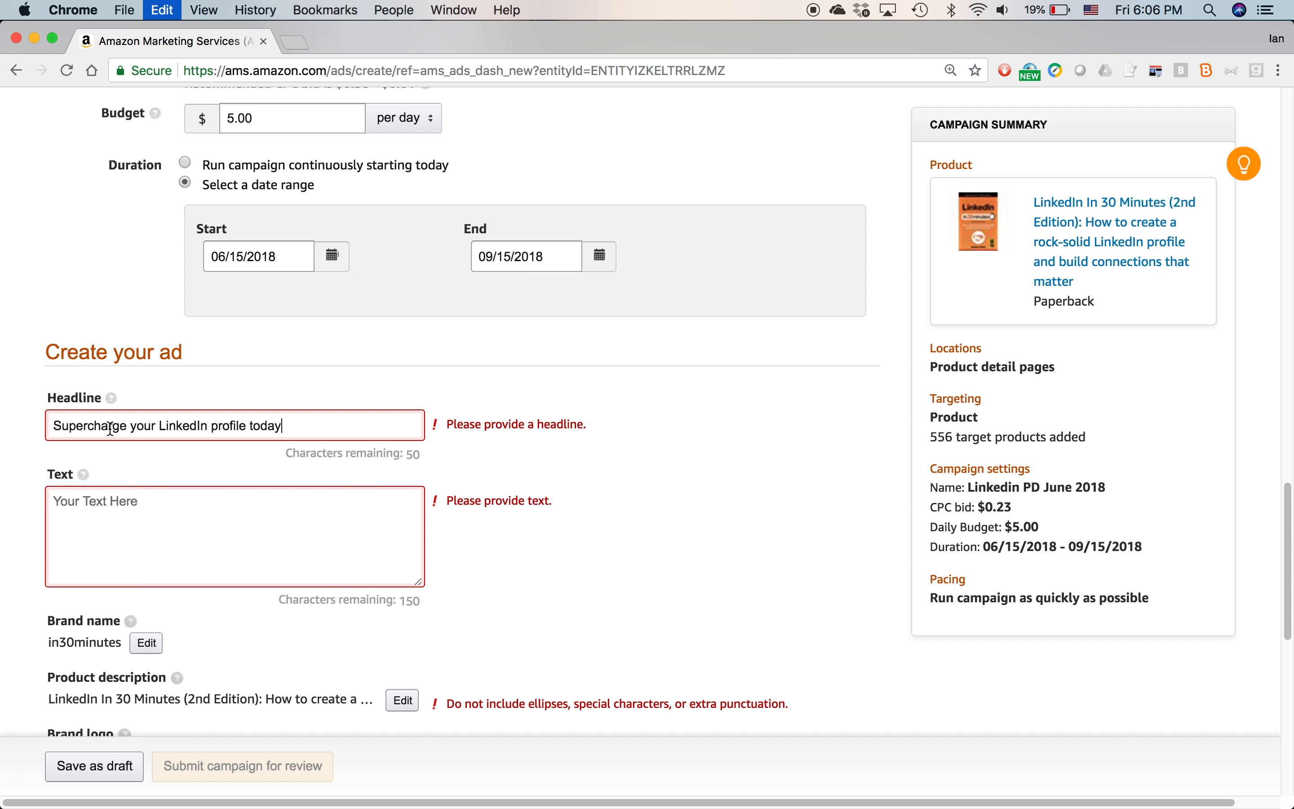
Copy the paragraph beginning "You may think you know how to use LinkedIn" from the TextEdit file into the ad text in Chrome.
left_click(147, 521)
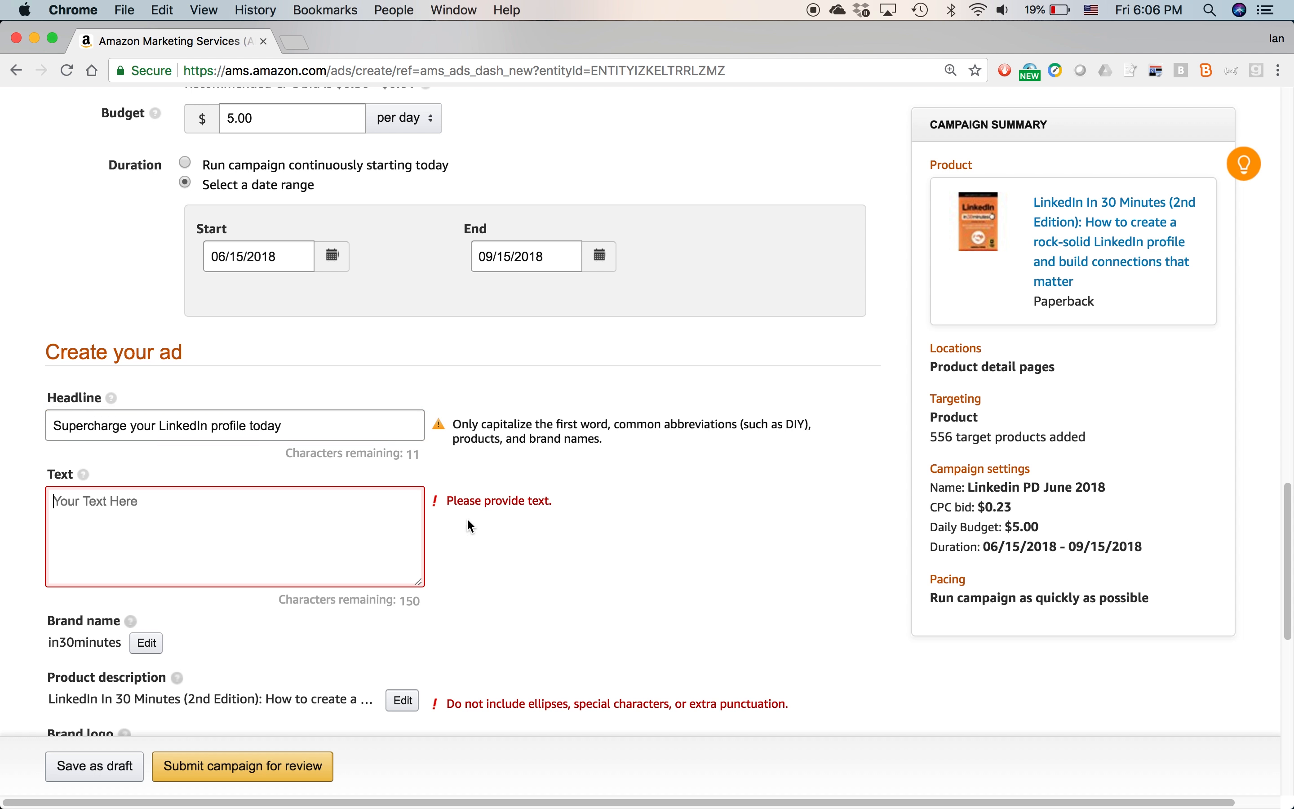
key("super+Tab")
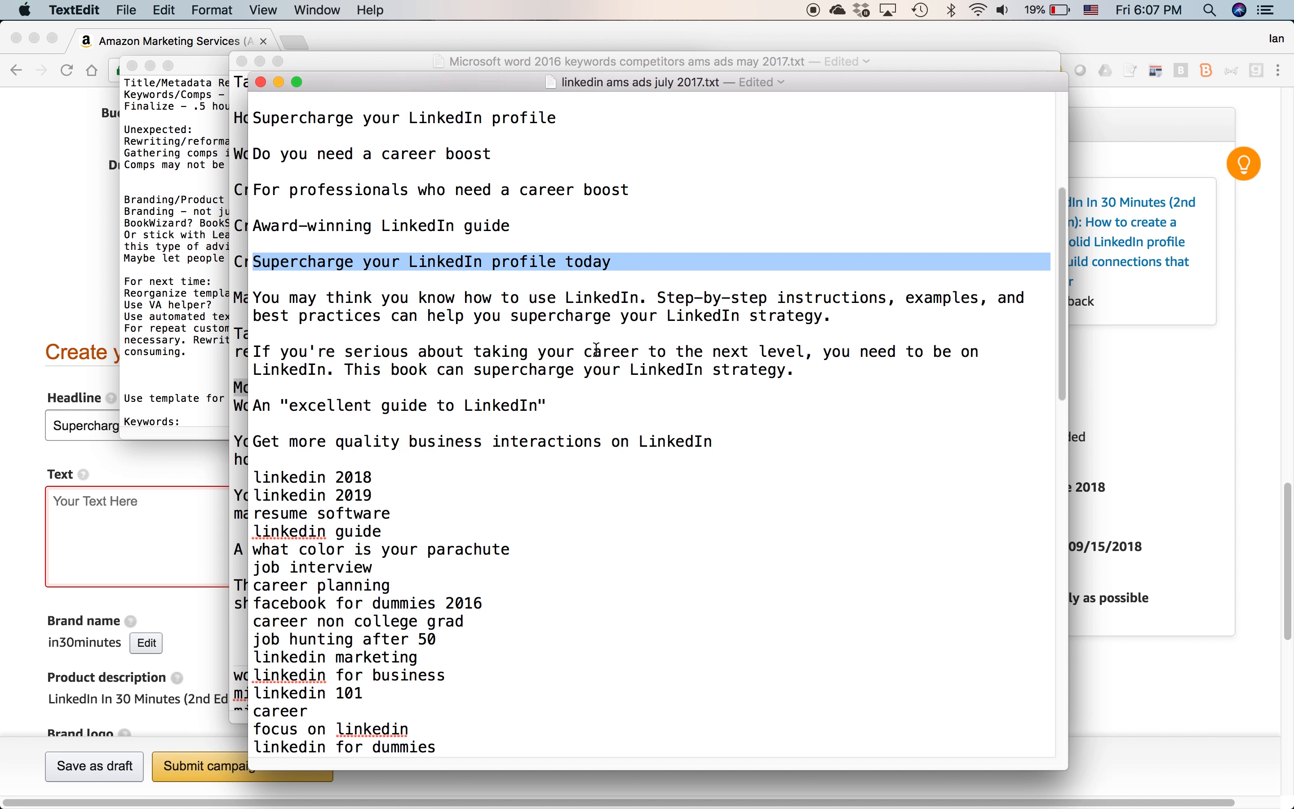
triple_click(595, 305)
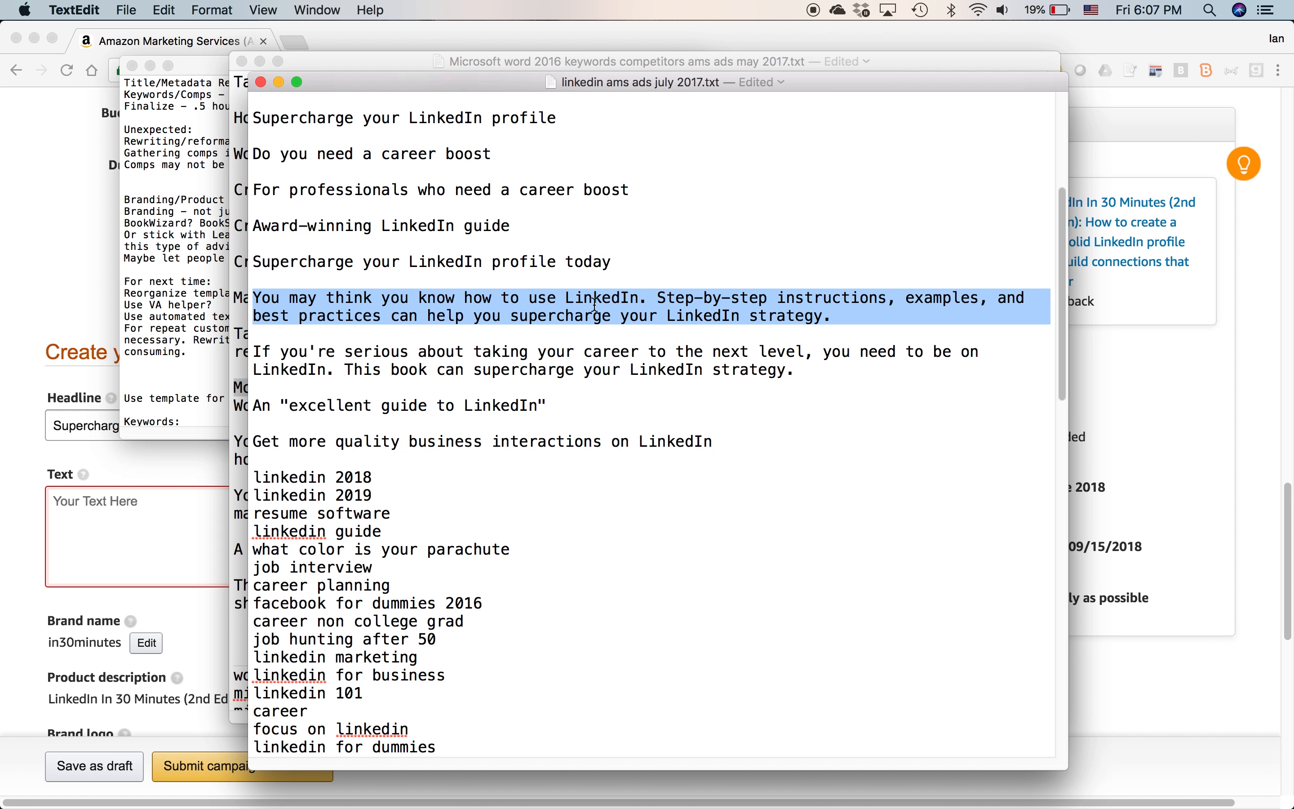
key("super+c")
key("super+Tab")
left_click(141, 503)
key("super+v")
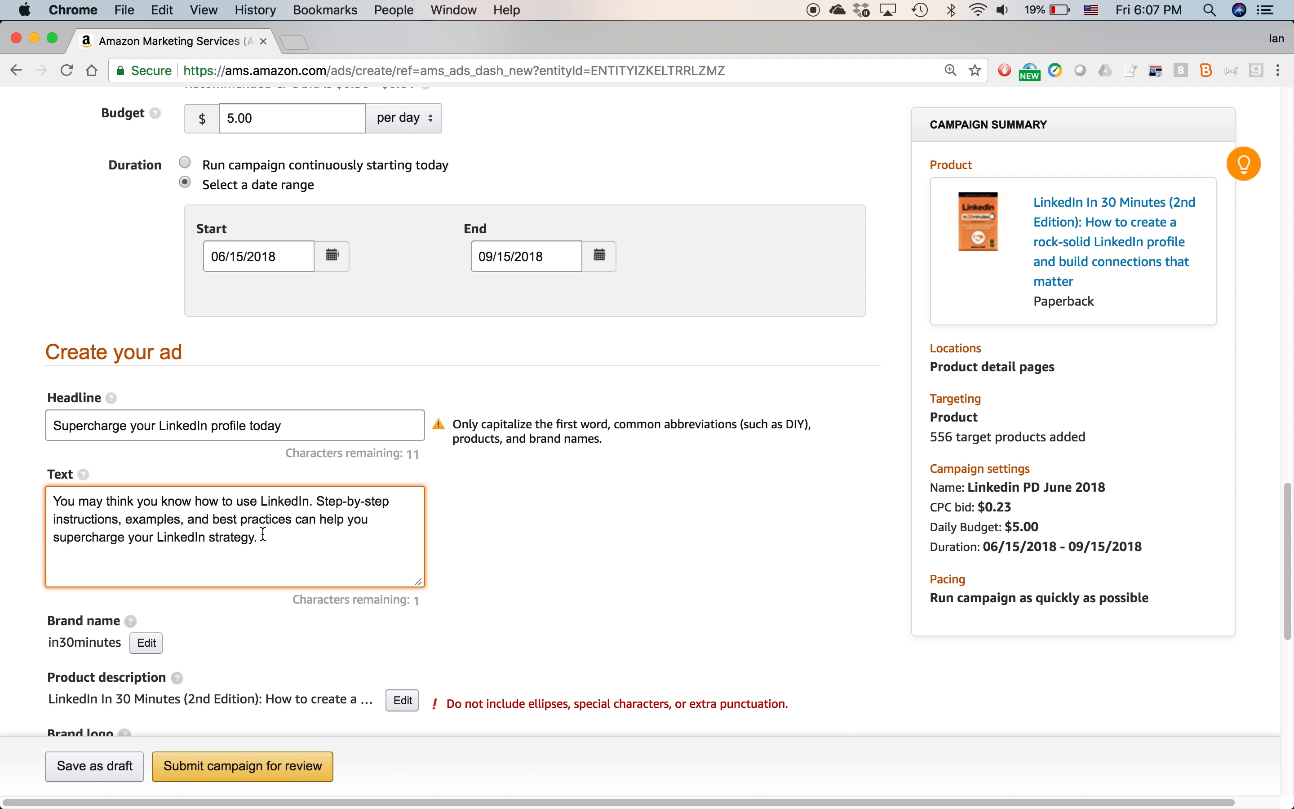
Copy the ad headline and paste it over "June 2018" in the campaign name, giving "Linkedin PD Supercharge your LinkedIn profile today".
triple_click(168, 430)
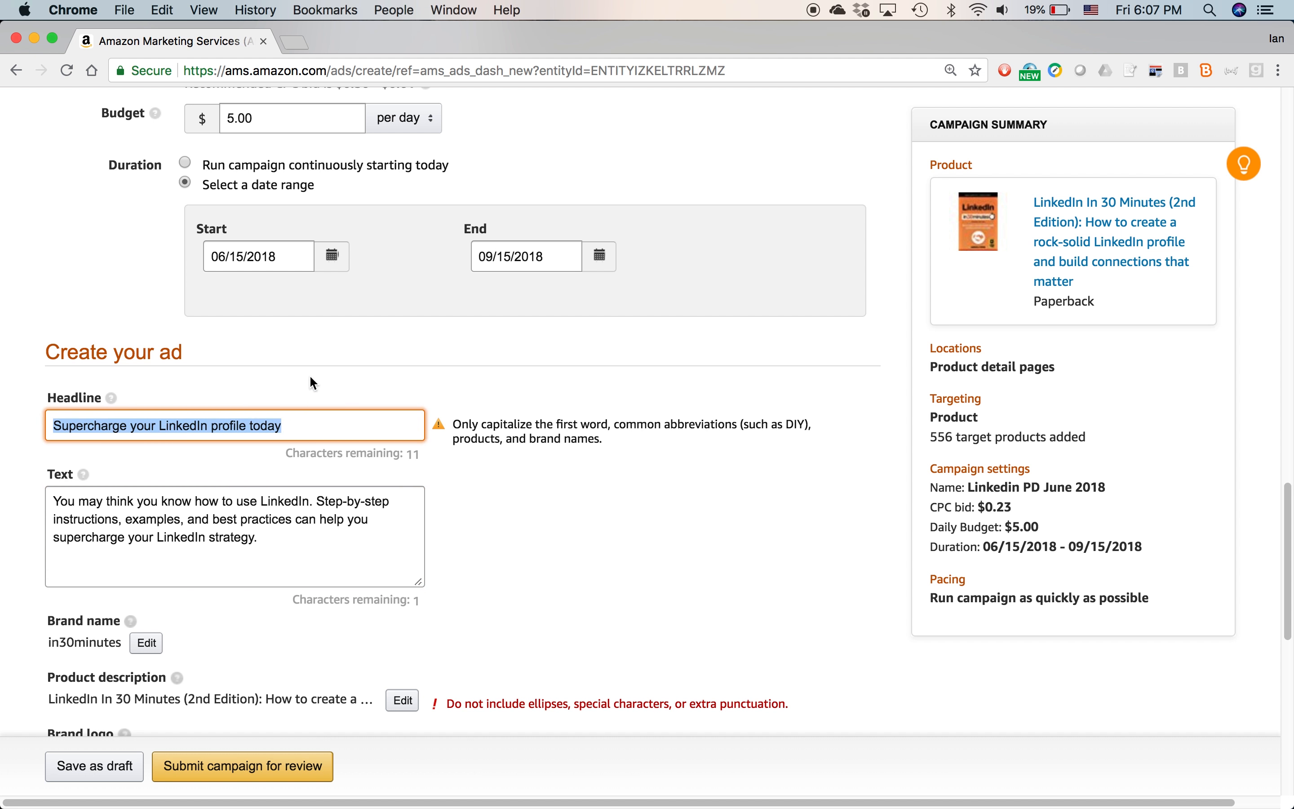
scroll(311, 383, "up", 7)
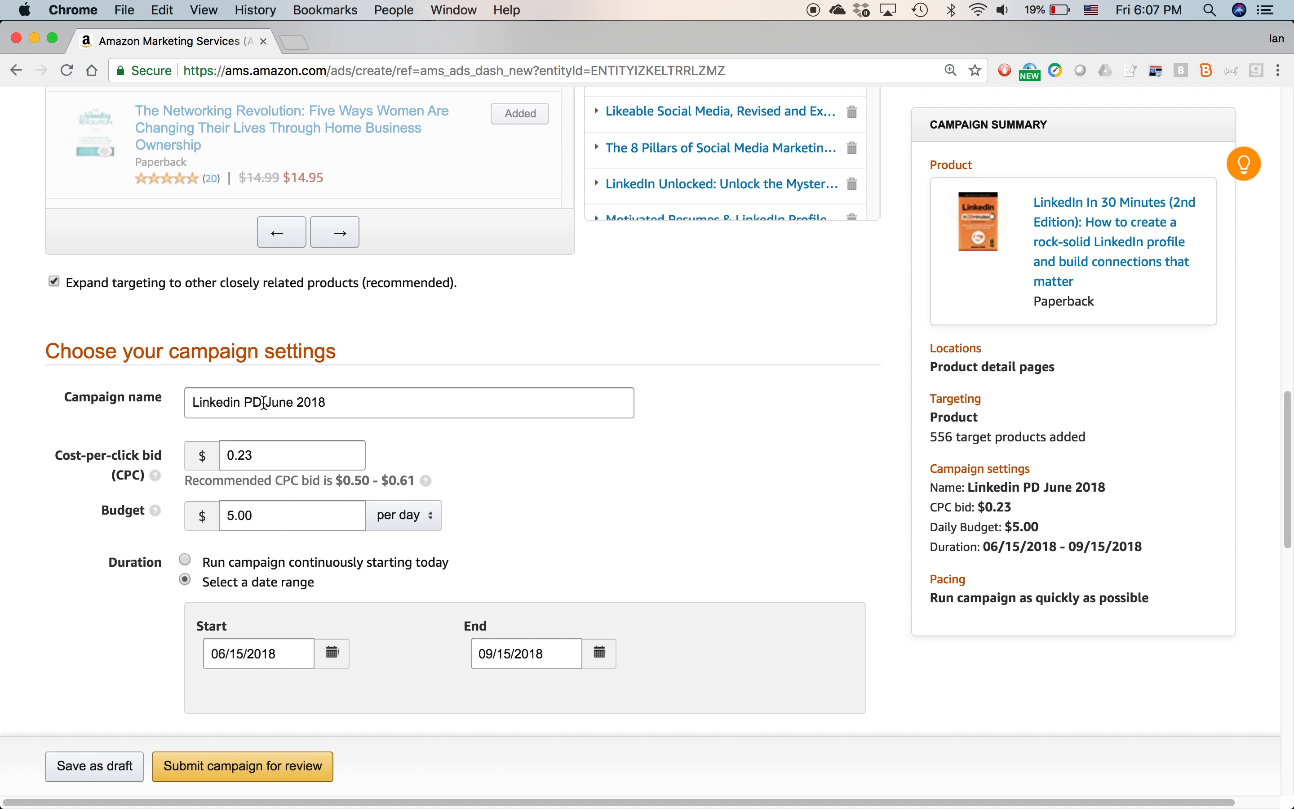
left_click_drag(265, 402, 326, 402)
key("BackSpace")
key("super+v")
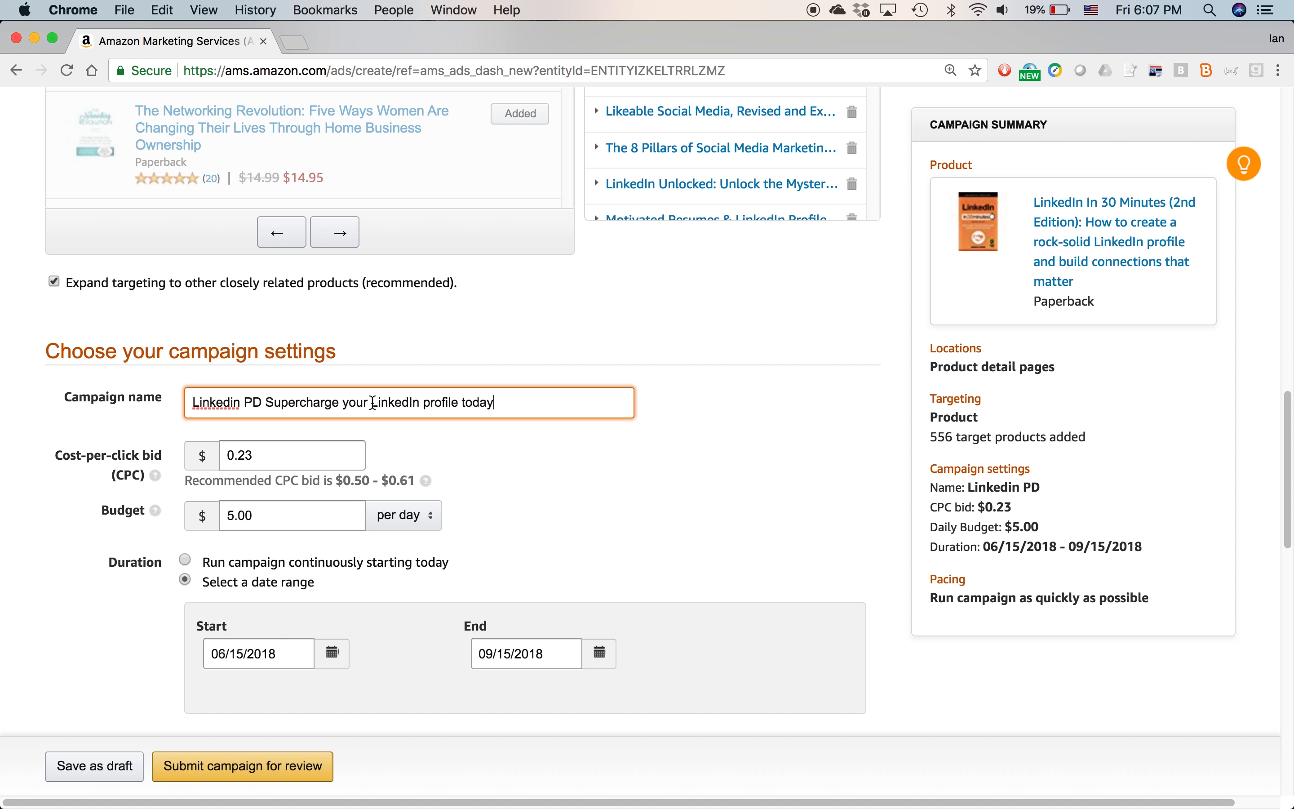
Change the ad's brand name to "IN 30 MINUTES".
scroll(463, 432, "down", 3)
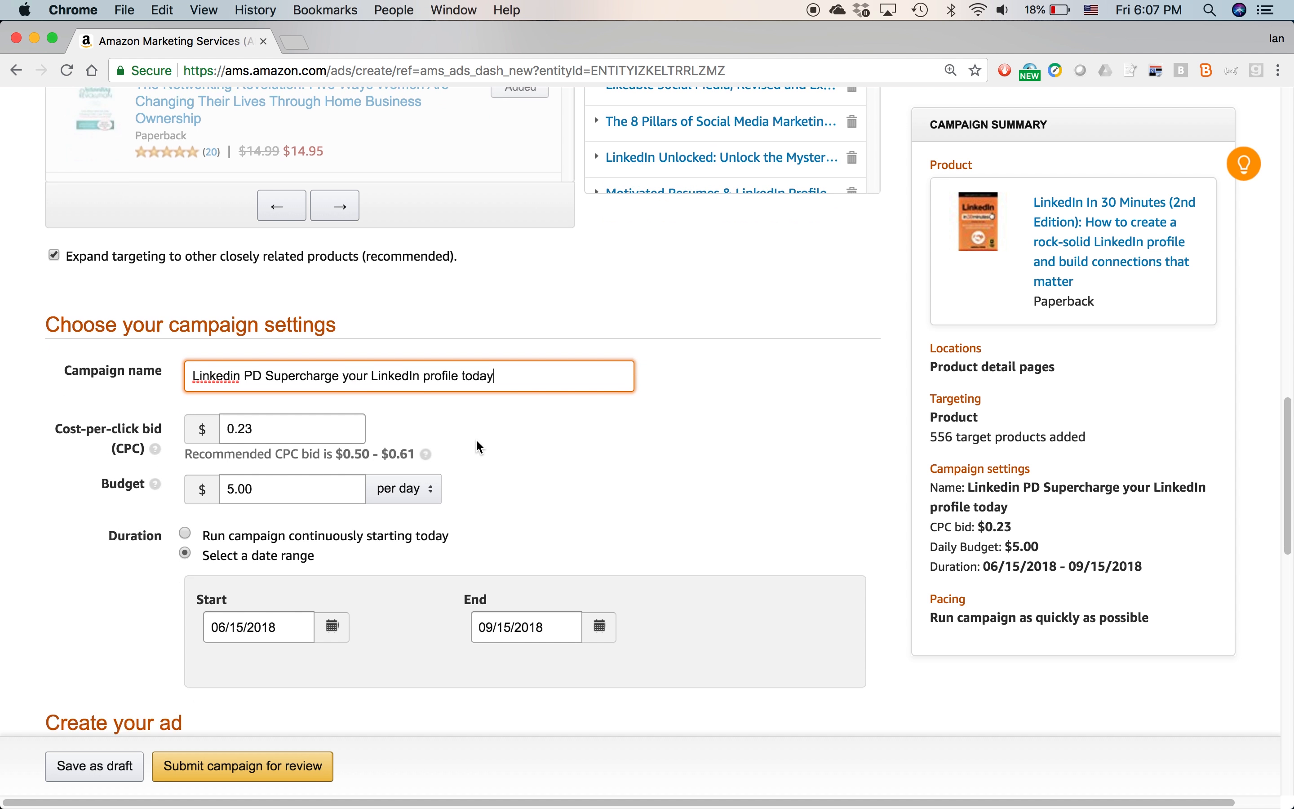
scroll(472, 384, "down", 10)
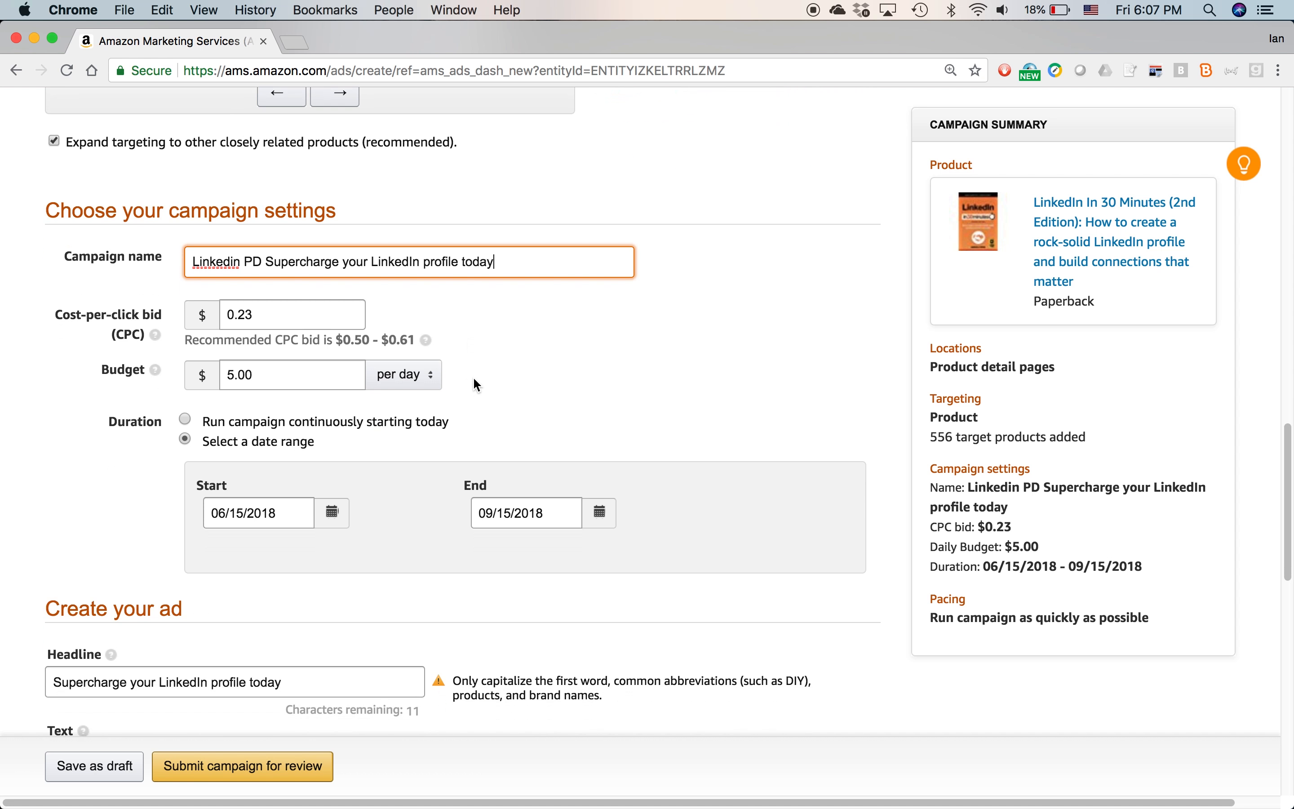
scroll(464, 428, "down", 4)
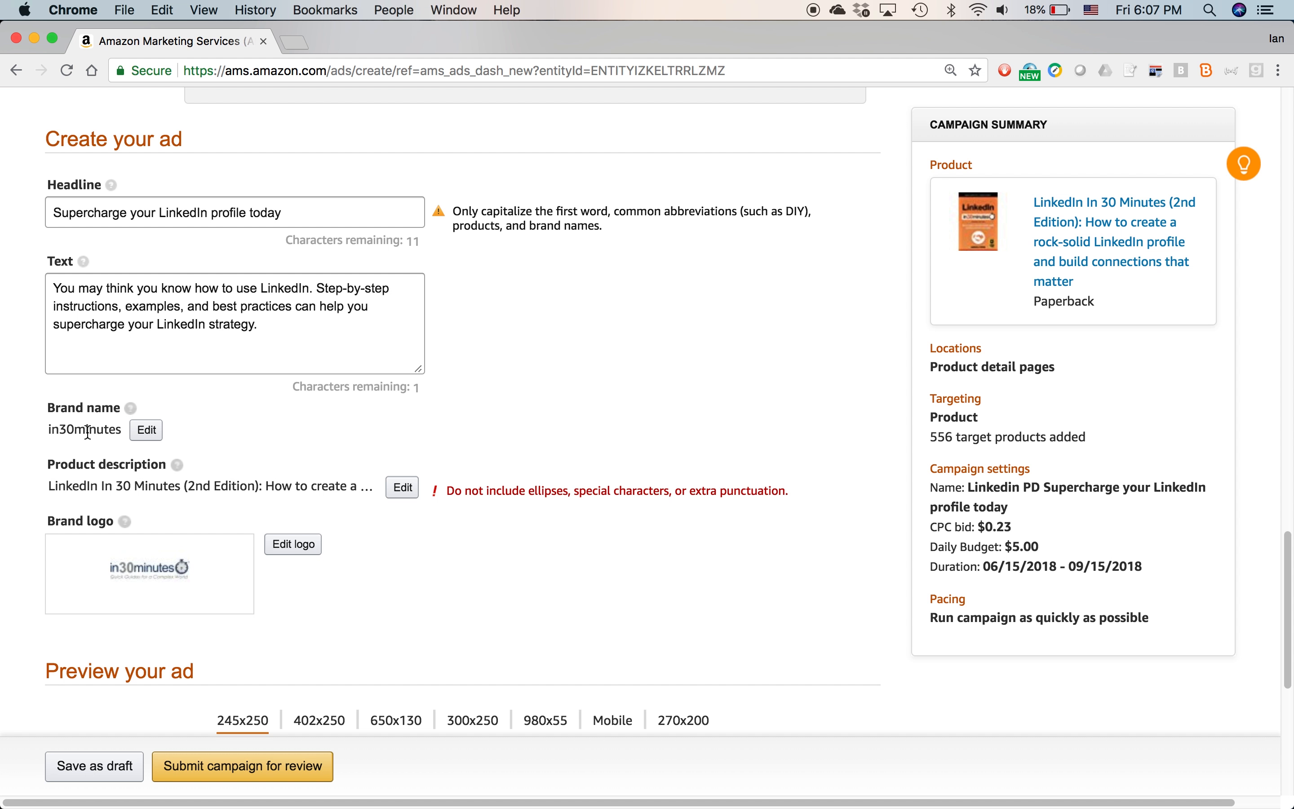
left_click(147, 431)
left_click_drag(202, 433, 28, 432)
type("in")
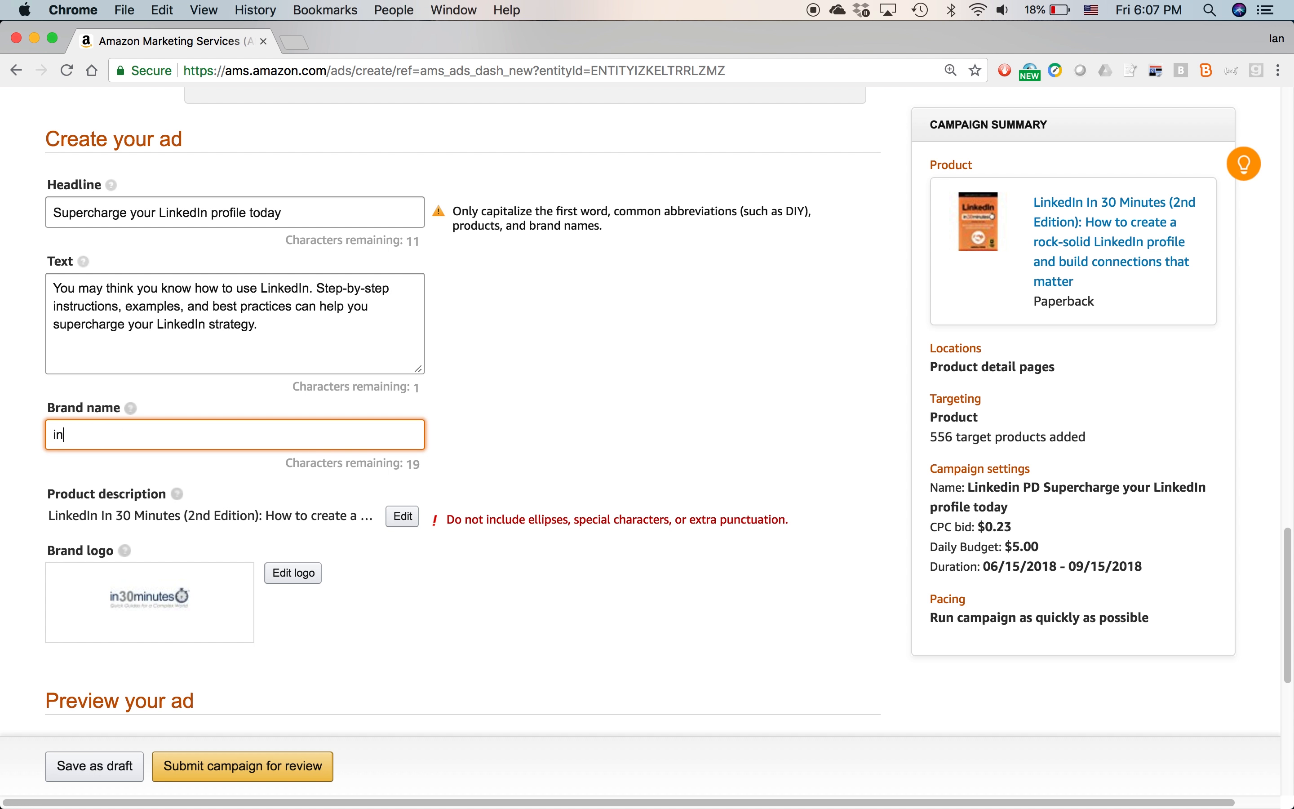
key("BackSpace")
key("BackSpace")
key("BackSpace")
type("IN 30 MINUTES")
Edit the product description to begin "LinkedIn In 30 Minutes, 2nd Edition - How to create a rock-solid", replacing the parentheses and colon.
left_click(403, 516)
left_click(208, 522)
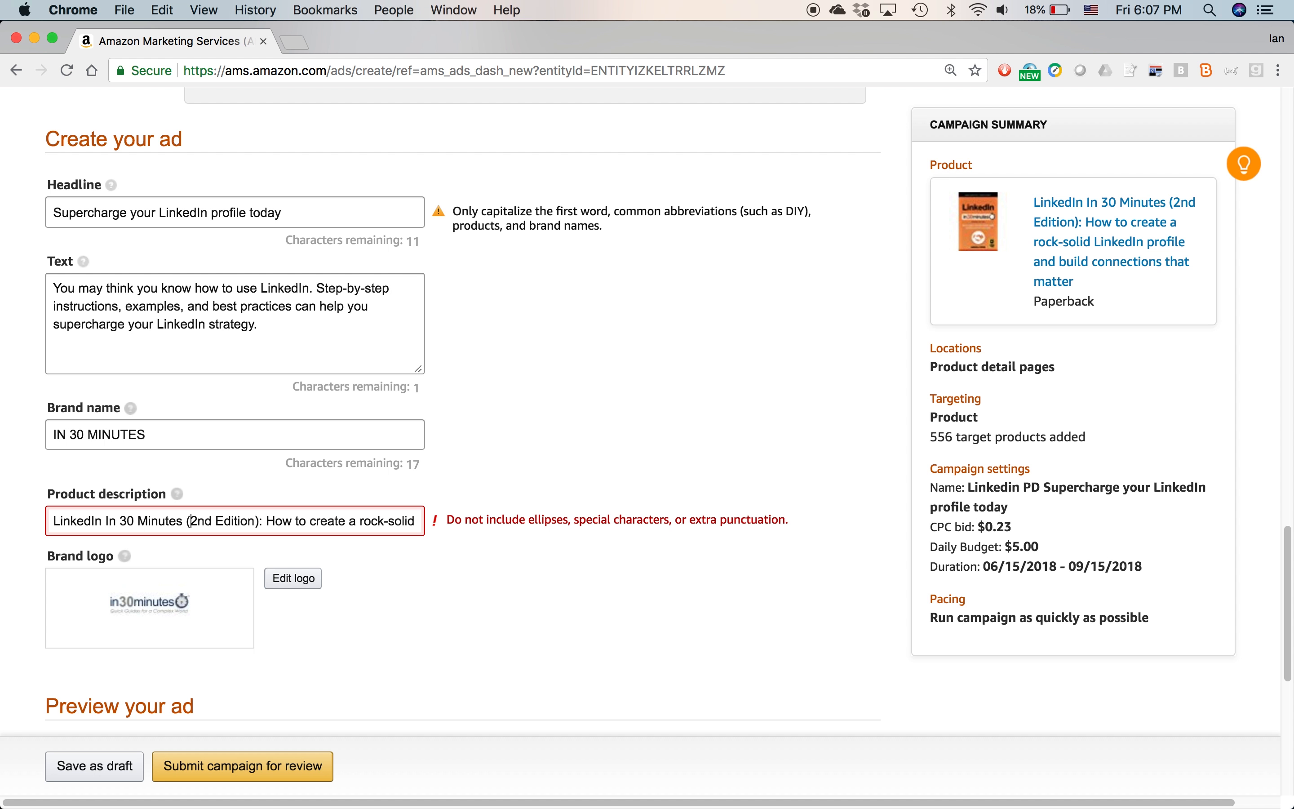
key("shift+Right")
key("shift+Right")
type(",")
key("Right")
key("Right")
key("Right")
key("BackSpace")
key("BackSpace")
type("-")
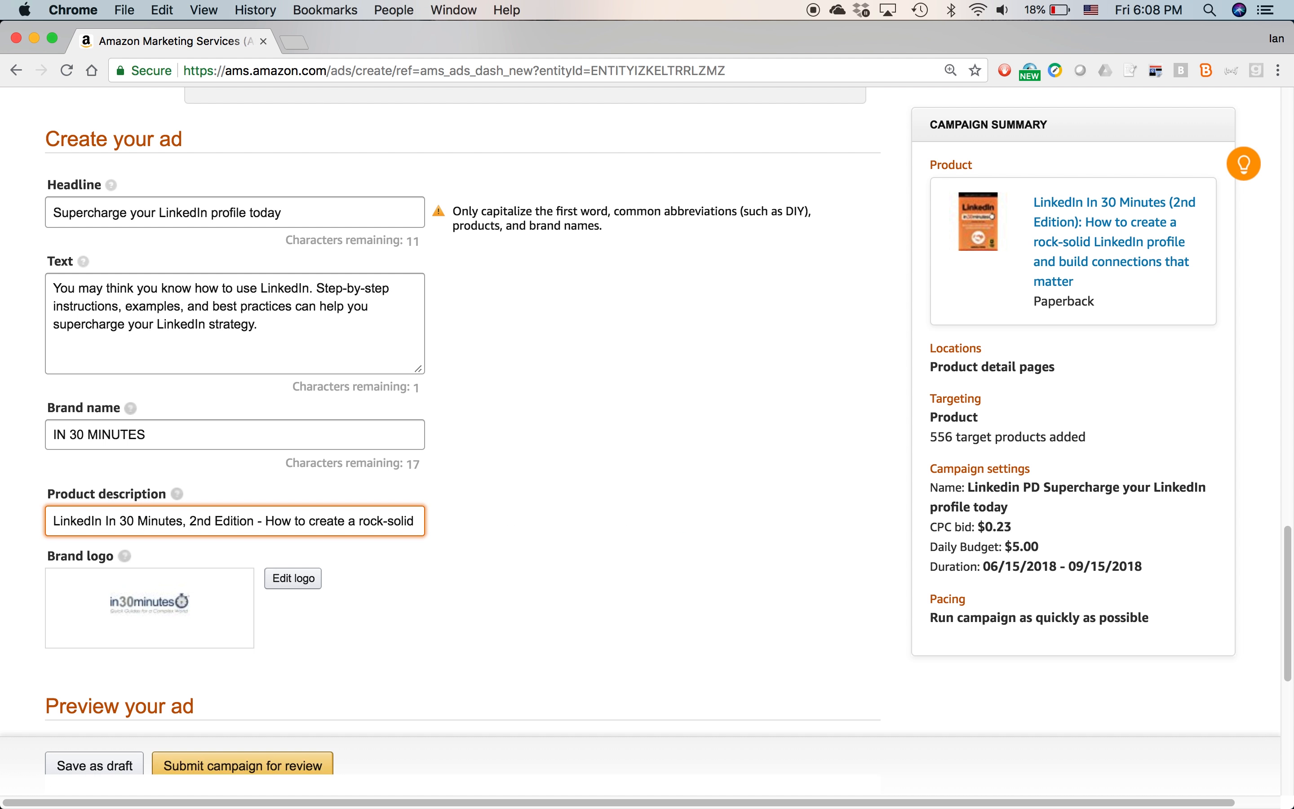
Preview the ad in the 650x130 and Mobile formats and submit the campaign for review.
scroll(502, 540, "down", 5)
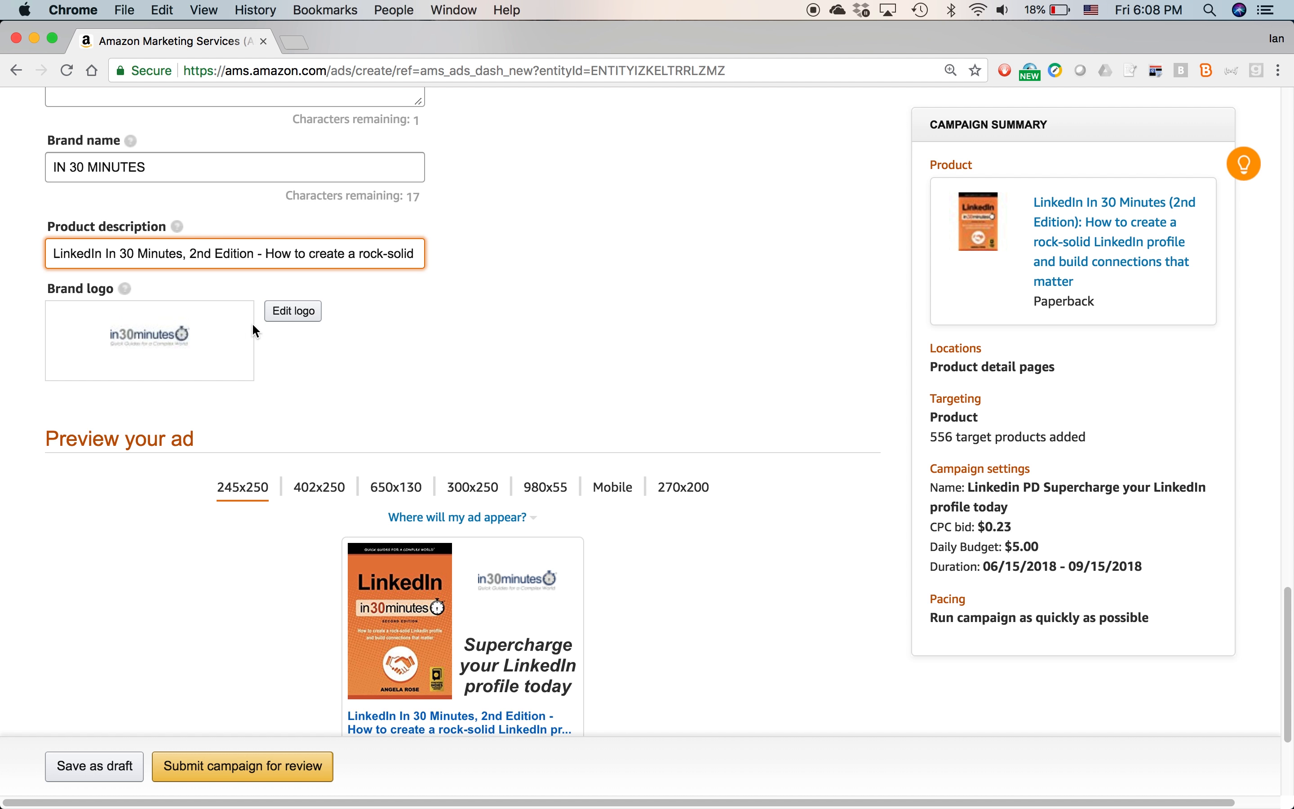
scroll(489, 370, "down", 3)
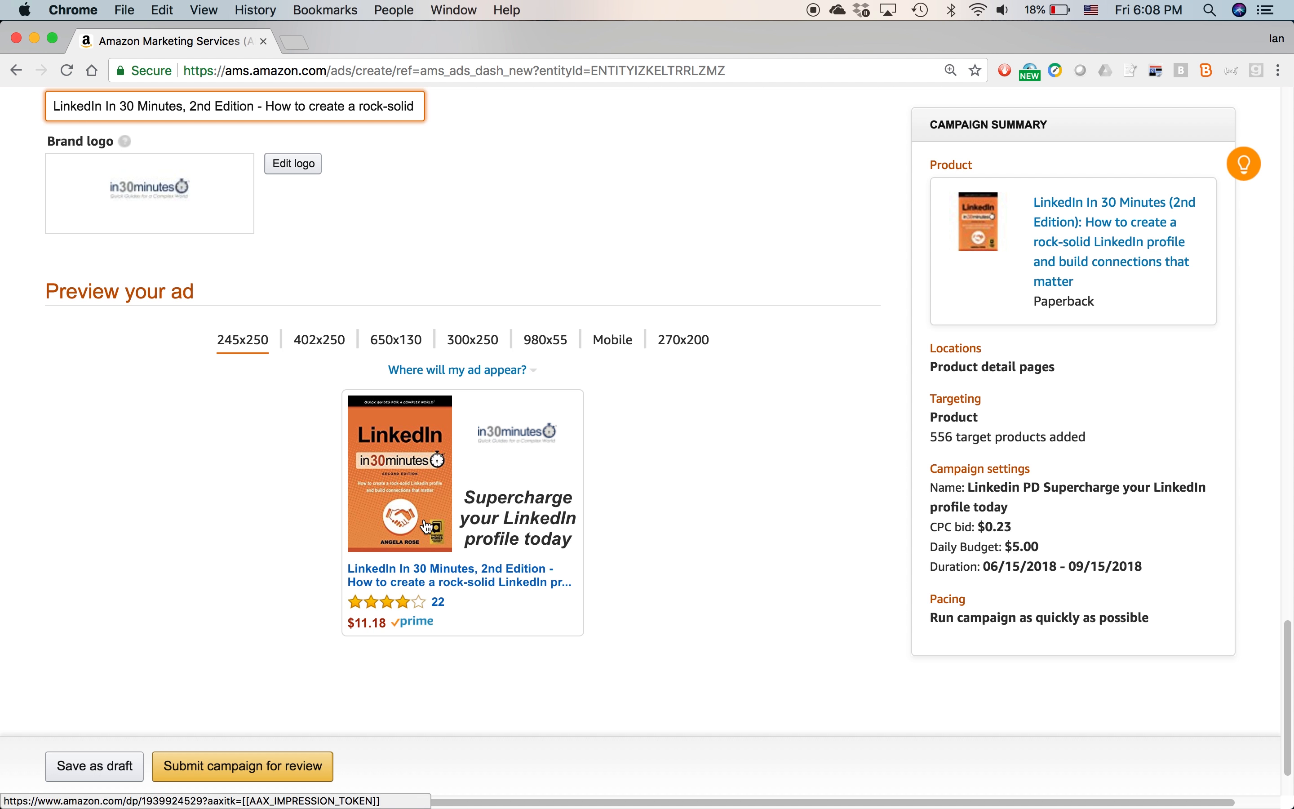
left_click(405, 342)
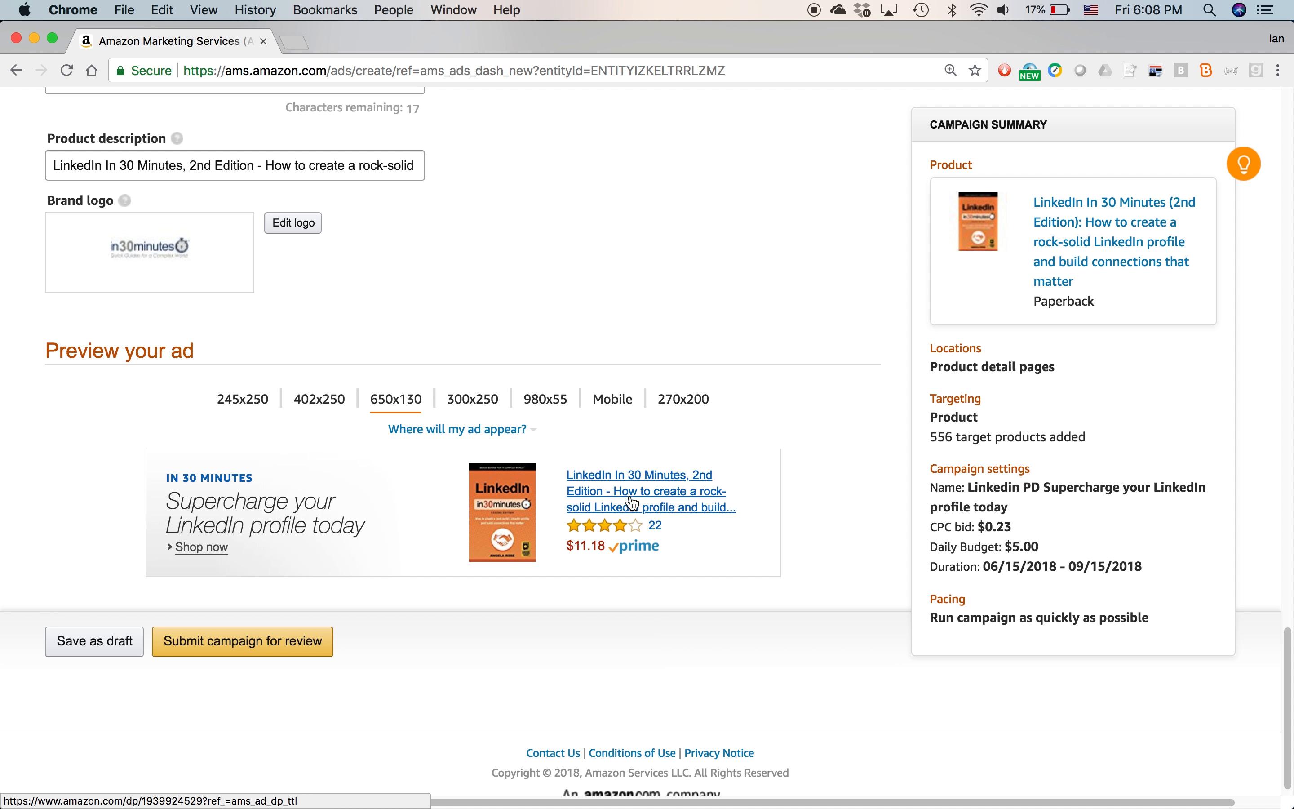
left_click(617, 400)
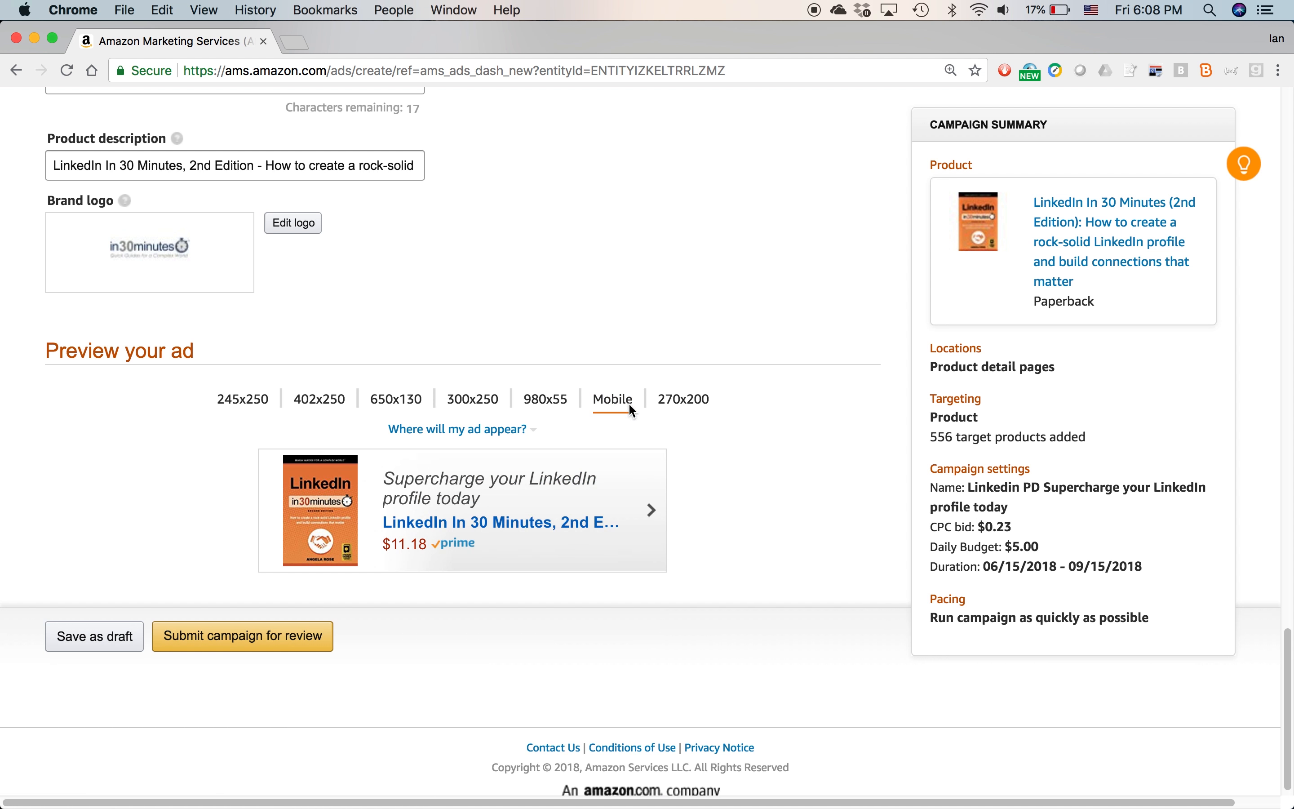
left_click(250, 644)
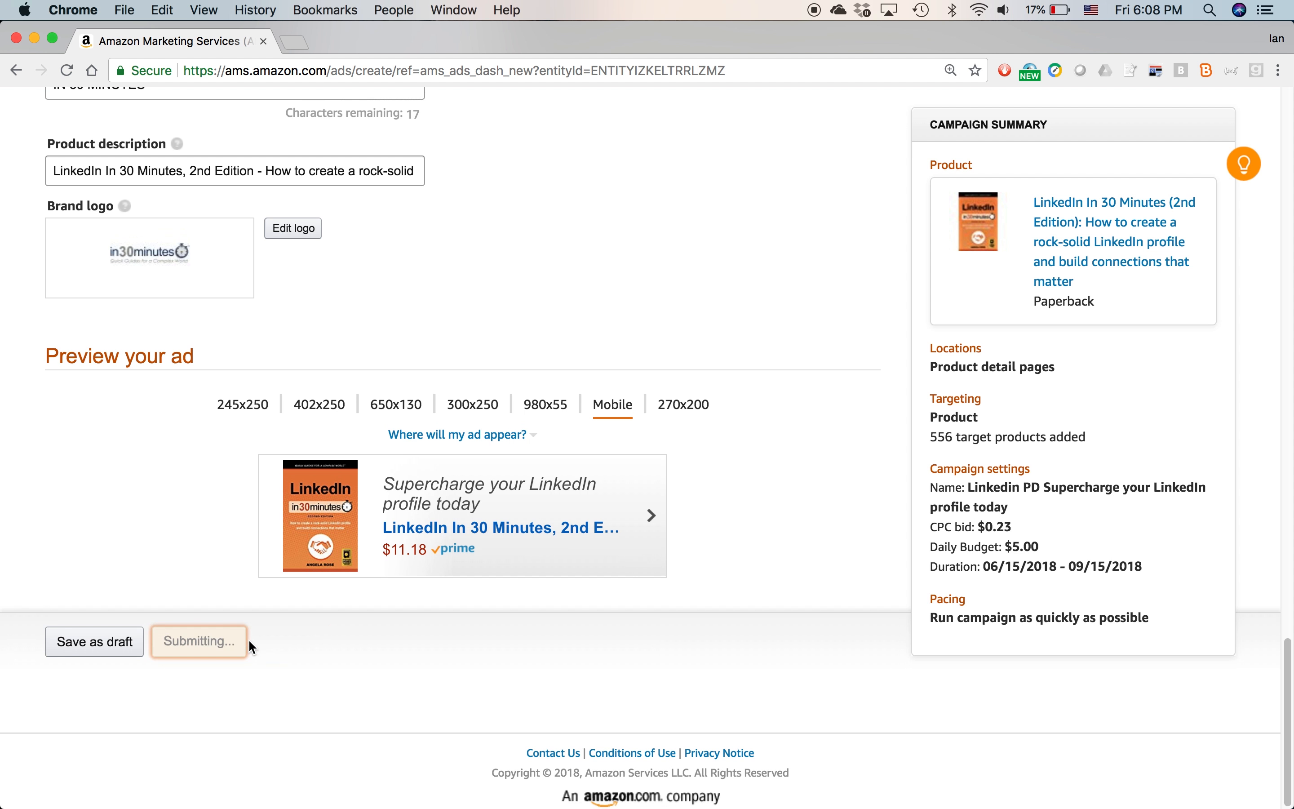